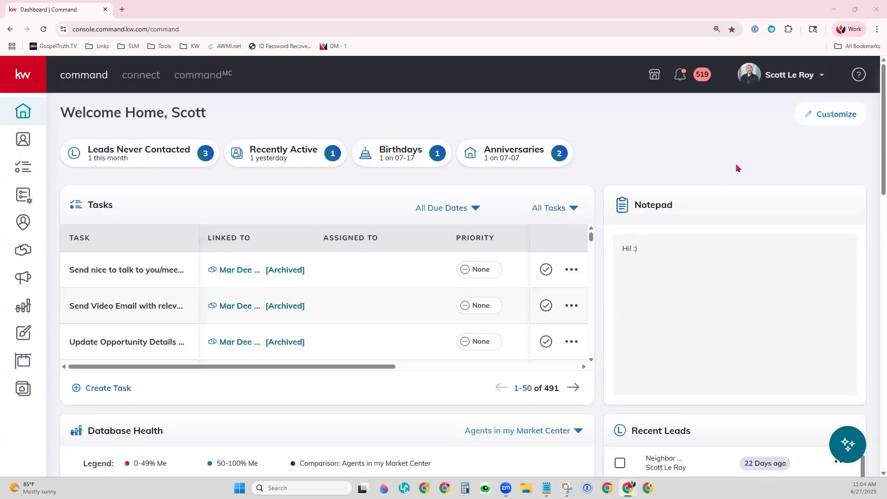
Step: Go to account Settings > Command Settings > Contacts > Lead Management to view the lead rules
left_click(761, 86)
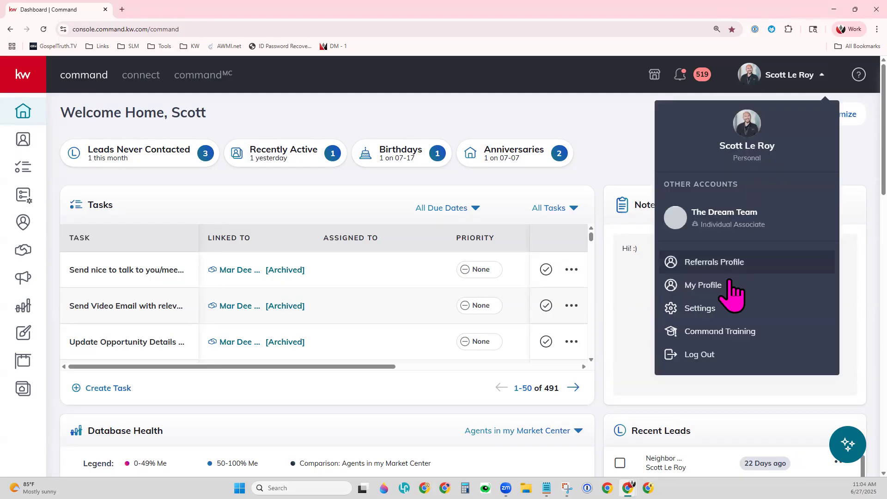
left_click(708, 308)
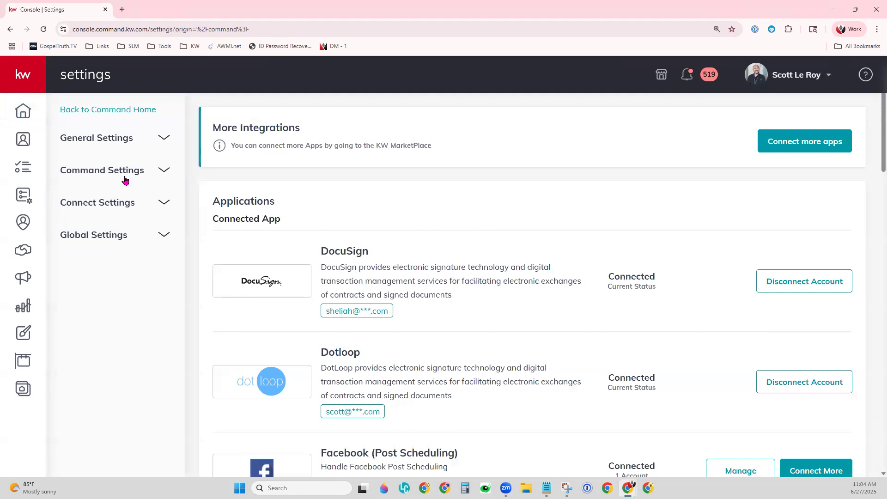
left_click(98, 171)
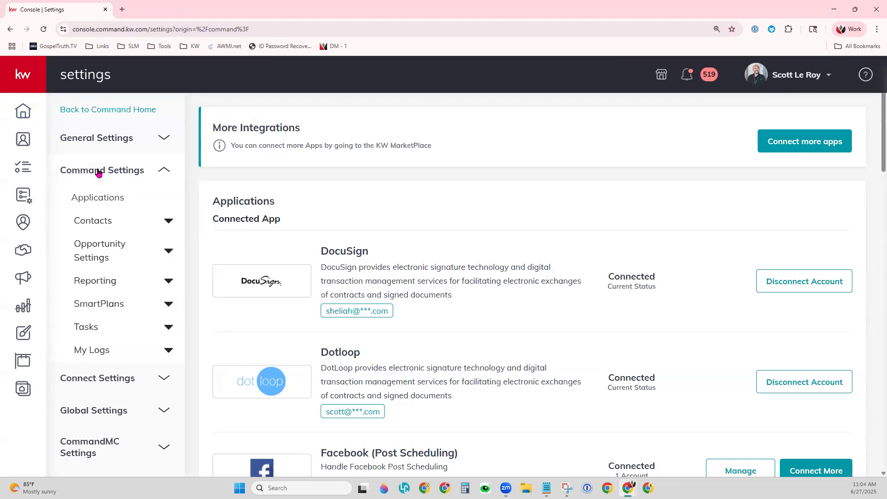
left_click(93, 221)
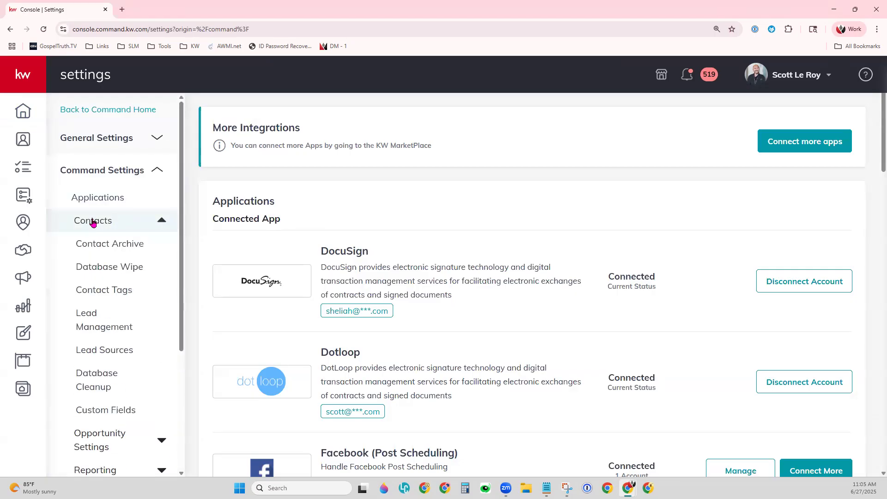
left_click(85, 326)
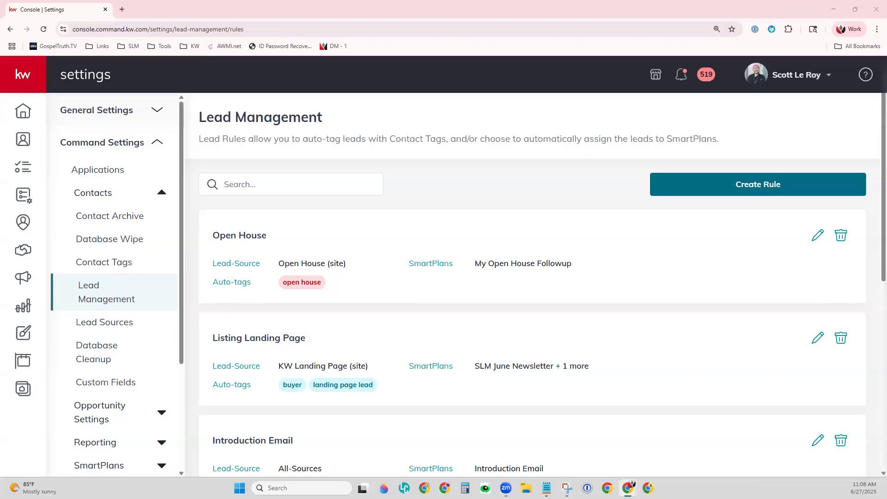
Step: Create a new lead rule titled 'All New Leads'
left_click(754, 188)
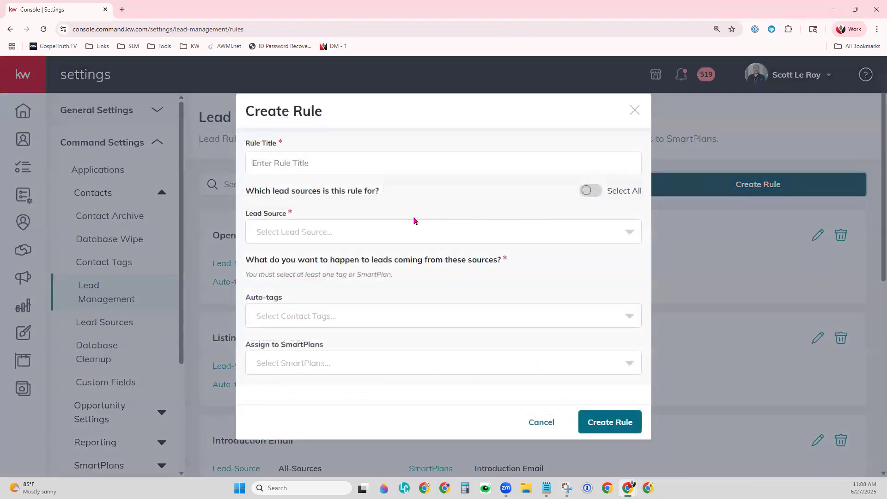
left_click(354, 160)
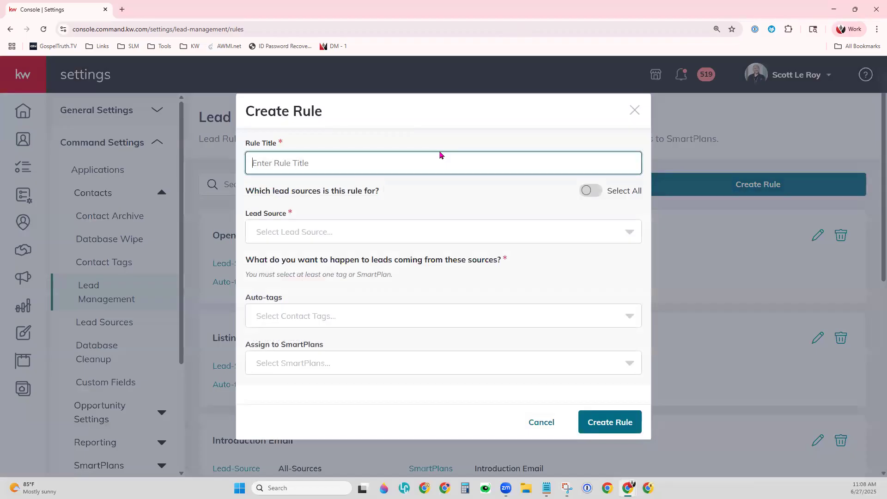
type("All New Leads")
left_click(463, 139)
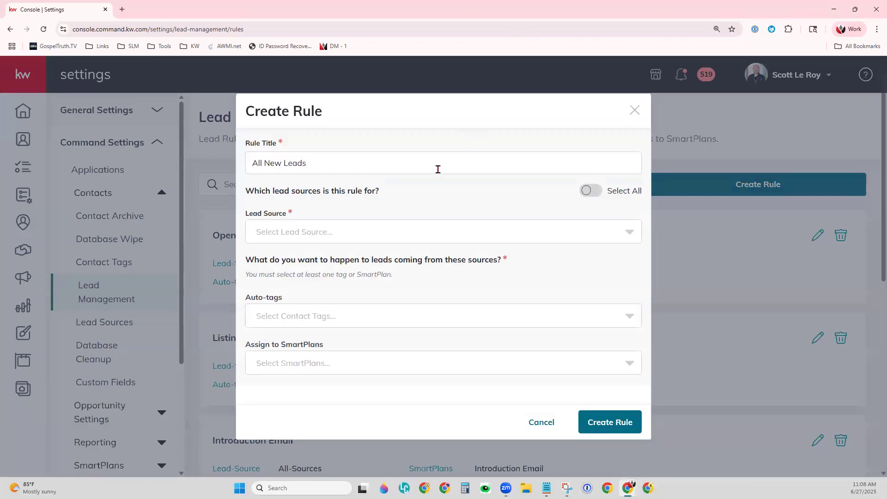
left_click(368, 232)
Step: Review the lead sources and select all of them for the All New Leads rule
left_click(428, 226)
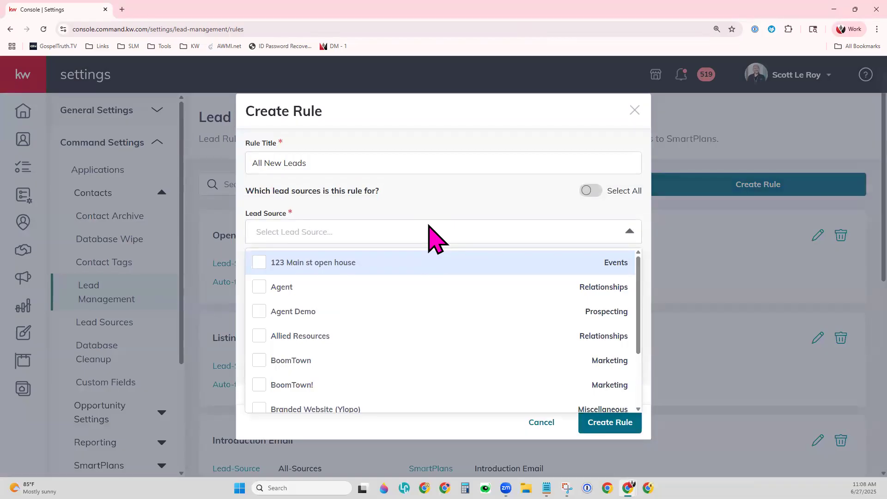
scroll(414, 334, "down", 2)
scroll(412, 341, "down", 4)
scroll(413, 341, "down", 5)
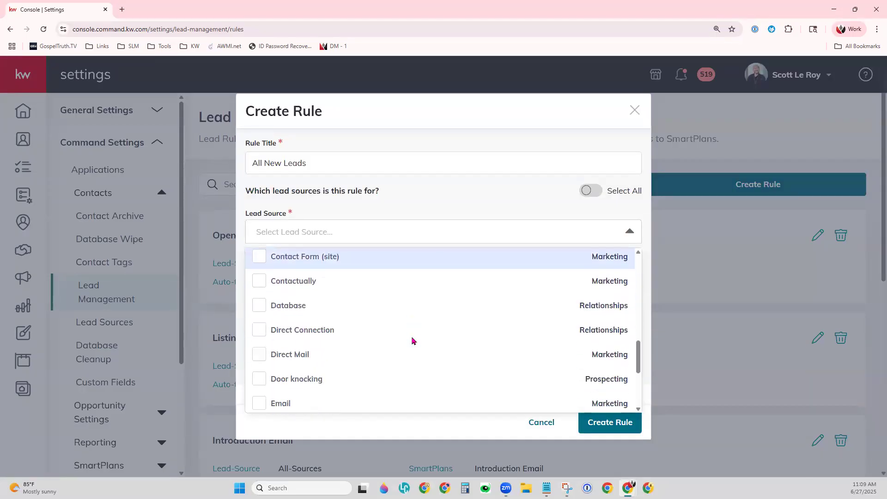
scroll(413, 341, "down", 3)
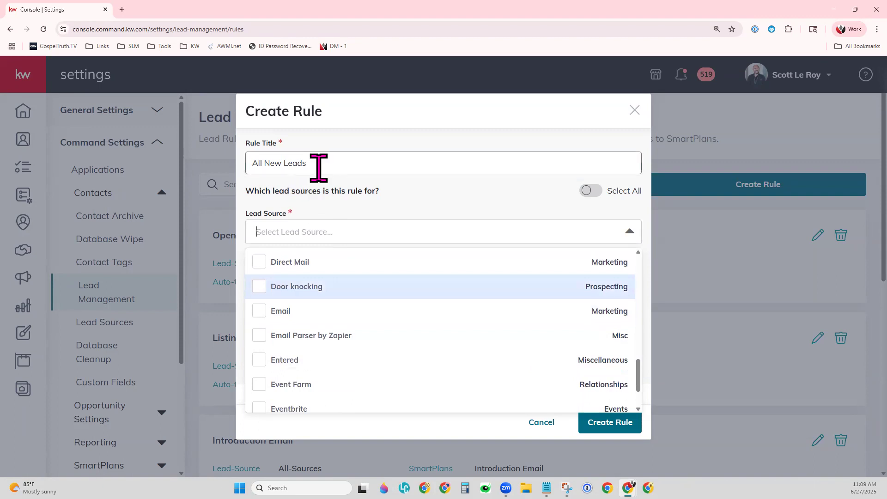
scroll(394, 333, "down", 2)
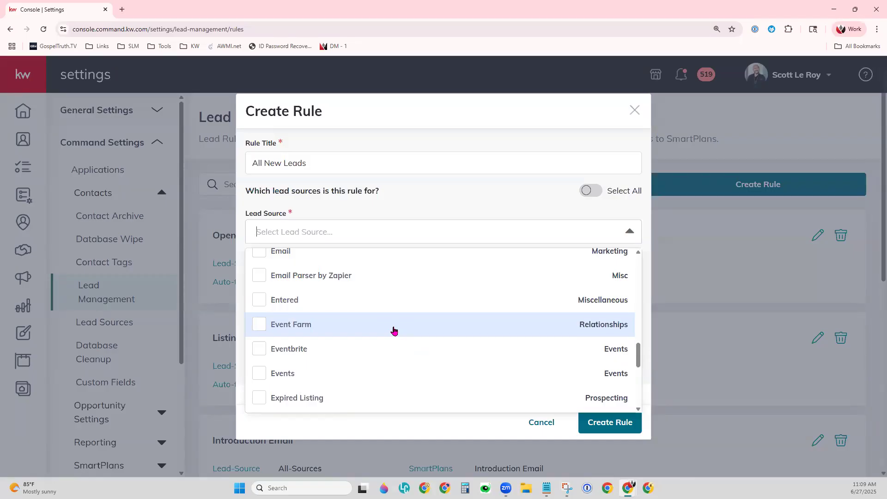
left_click(591, 193)
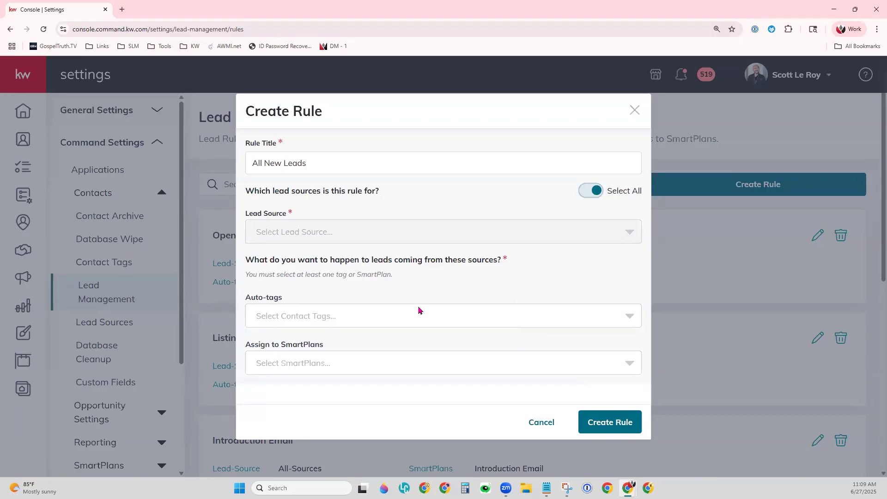
Step: Search the auto-tags list for 'New Lead'
left_click(336, 325)
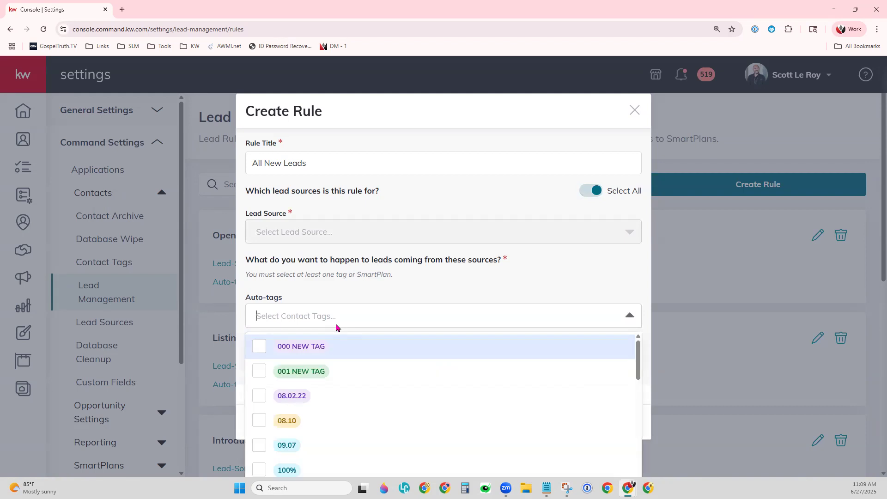
type("New Lead")
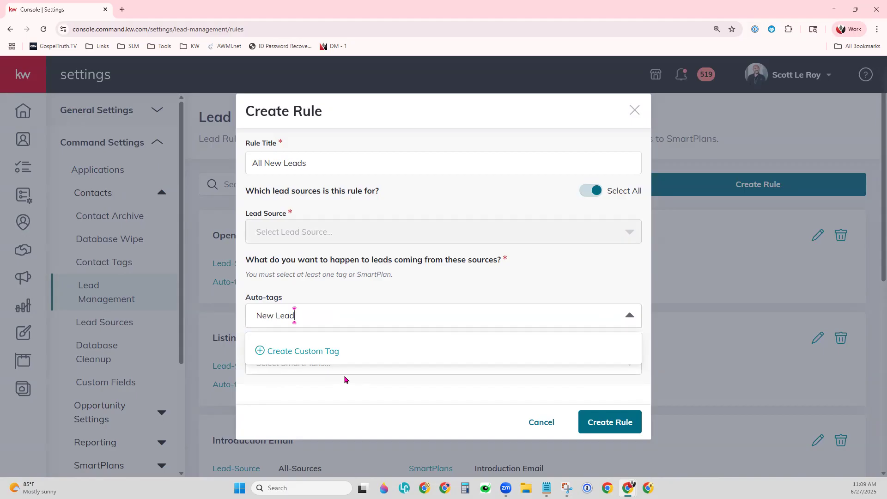
Step: Create 'New Lead' as a blue custom tag and attach it to the rule
left_click(296, 356)
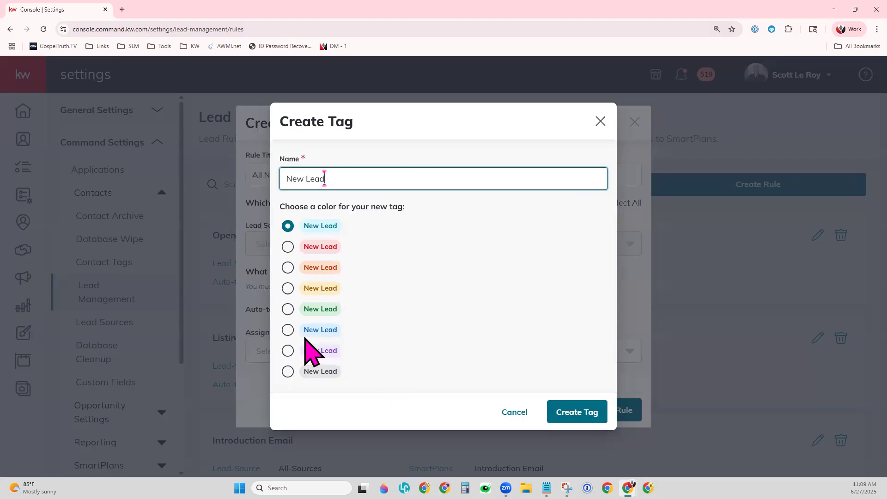
left_click(288, 330)
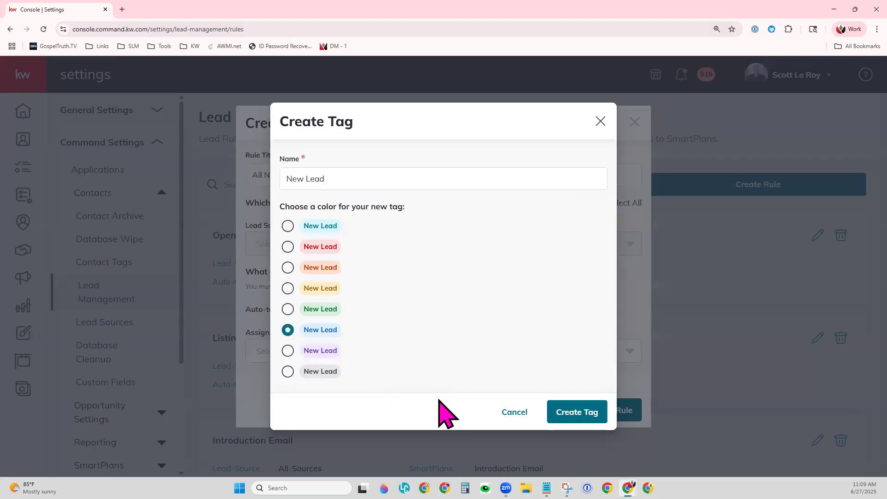
left_click(577, 412)
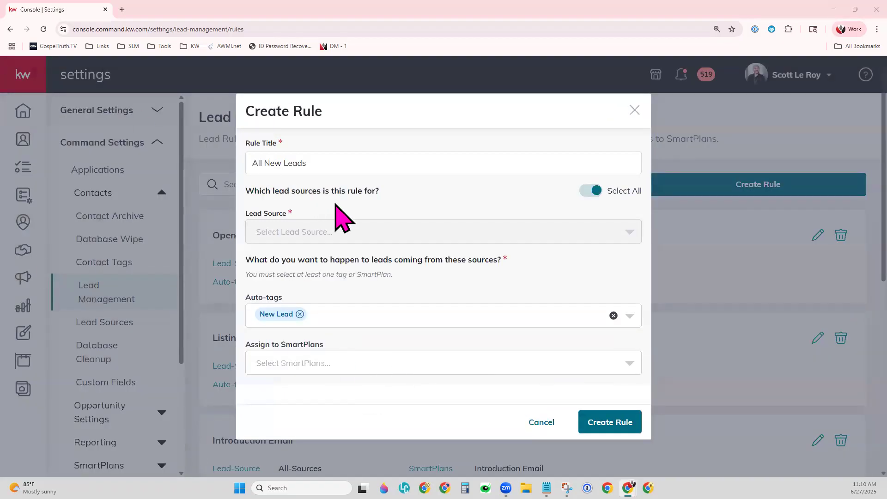
Step: Try adding the 001 NEW TAG and 000 NEW TAG auto-tags, then remove both, keeping only New Lead
left_click(399, 316)
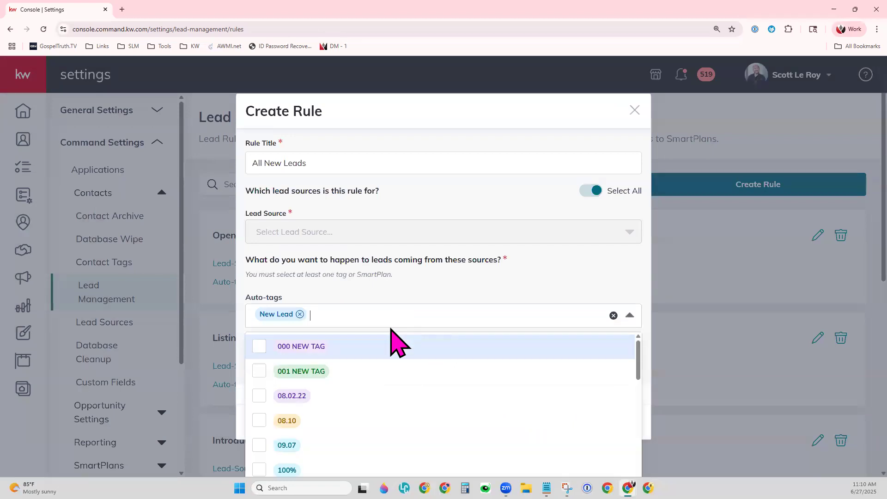
left_click(259, 372)
left_click(257, 348)
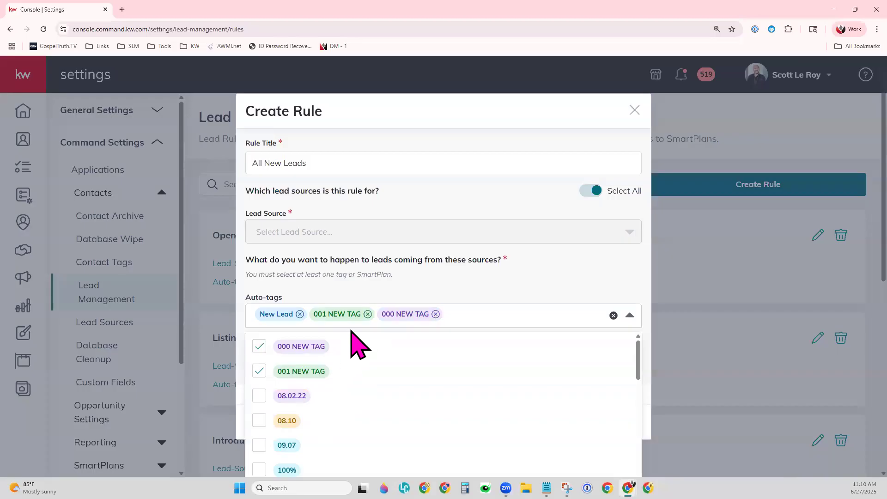
left_click(367, 315)
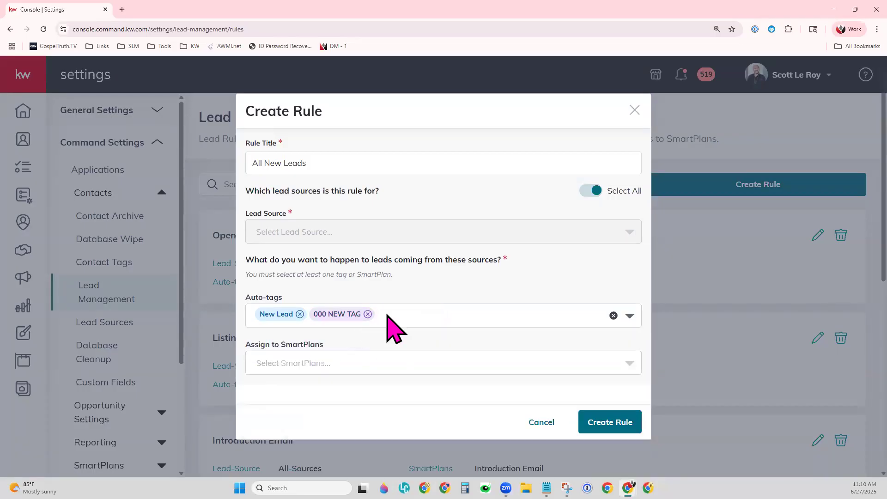
left_click(368, 314)
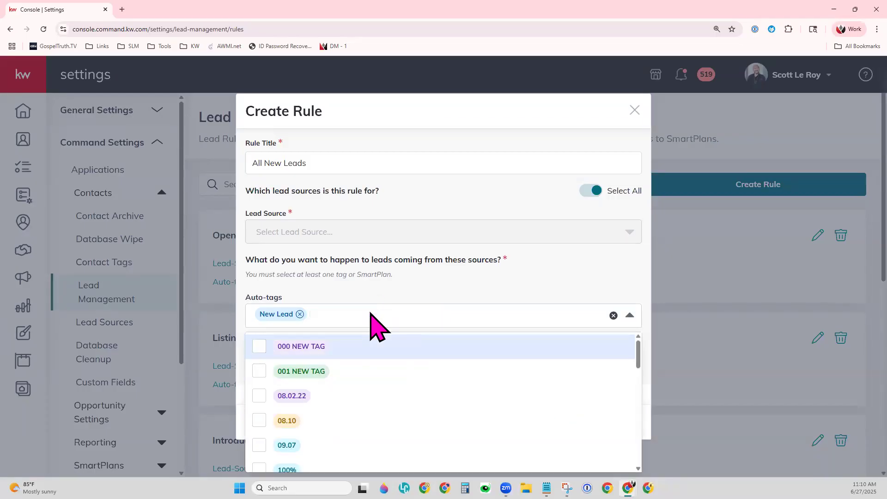
left_click(403, 277)
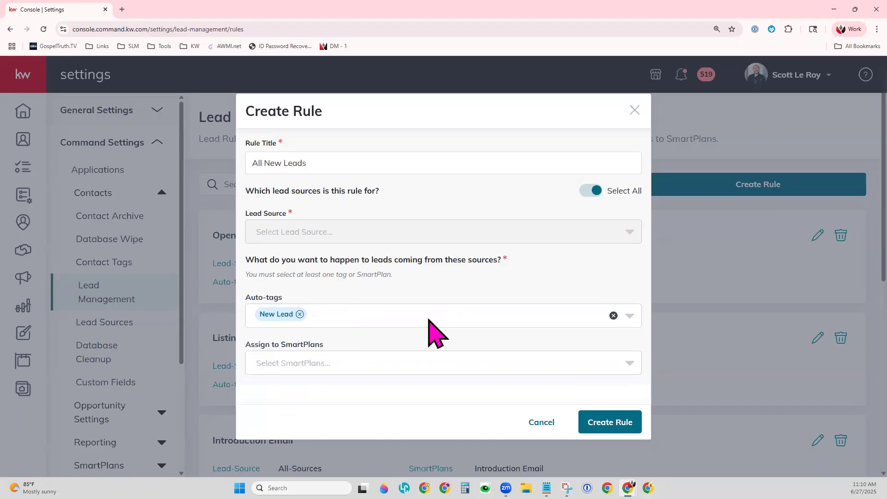
Step: Browse the SmartPlans available to assign, such as Test - Demo and Test June 20th
left_click(413, 368)
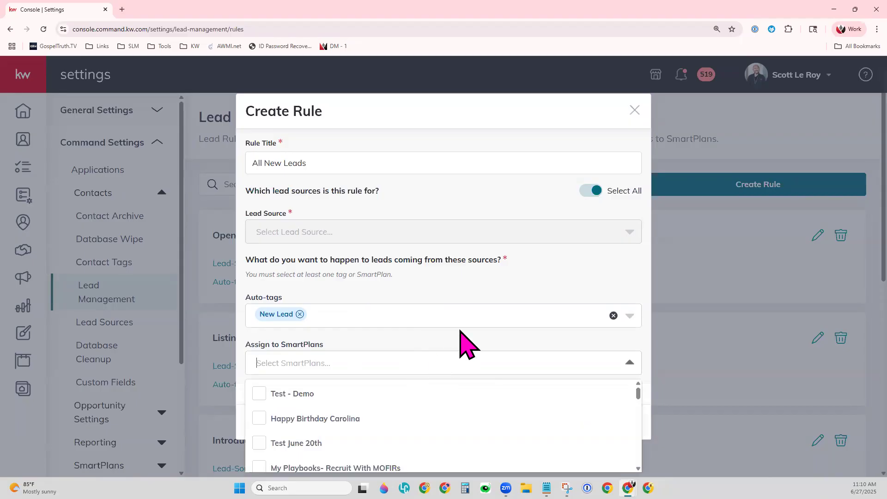
scroll(605, 429, "down", 1)
scroll(605, 430, "down", 3)
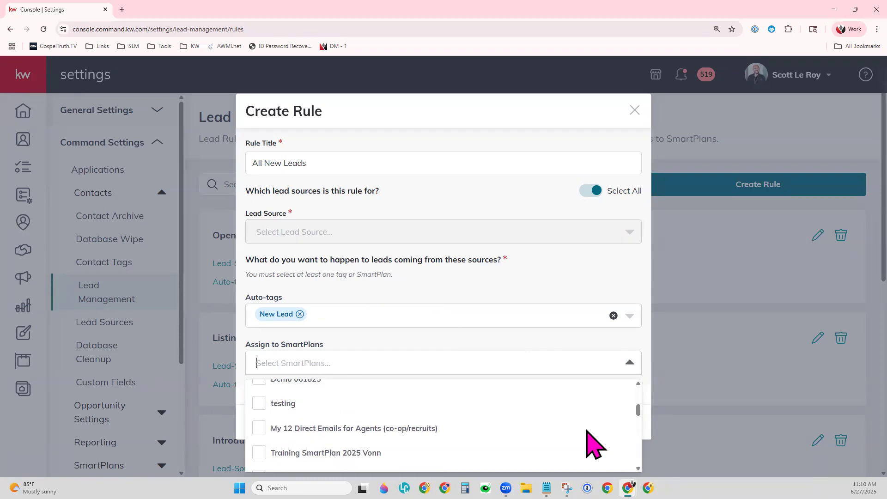
scroll(586, 434, "down", 3)
scroll(589, 446, "down", 3)
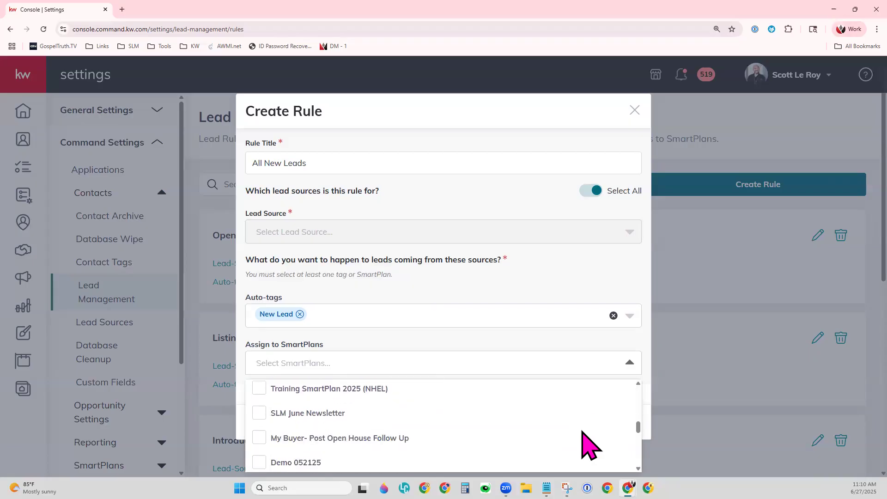
scroll(589, 446, "up", 10)
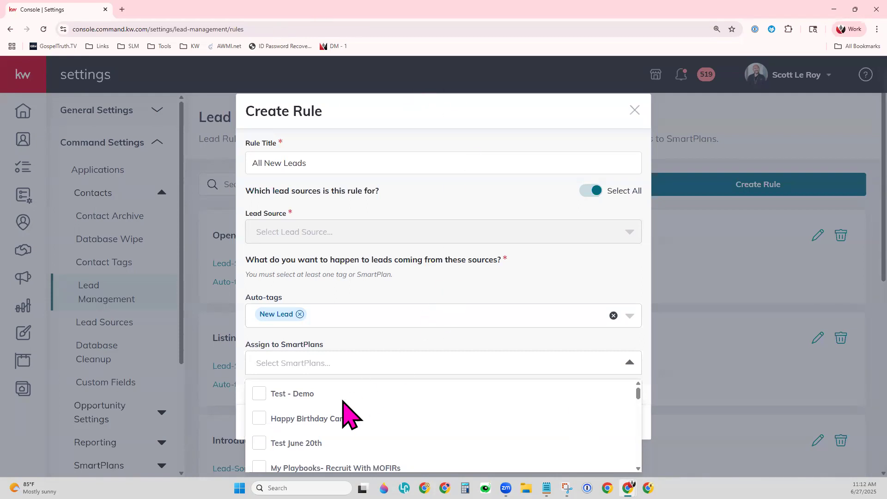
Step: Assign the Introduction Email SmartPlan to the All New Leads rule
scroll(350, 398, "down", 1)
scroll(356, 404, "down", 1)
scroll(355, 405, "down", 1)
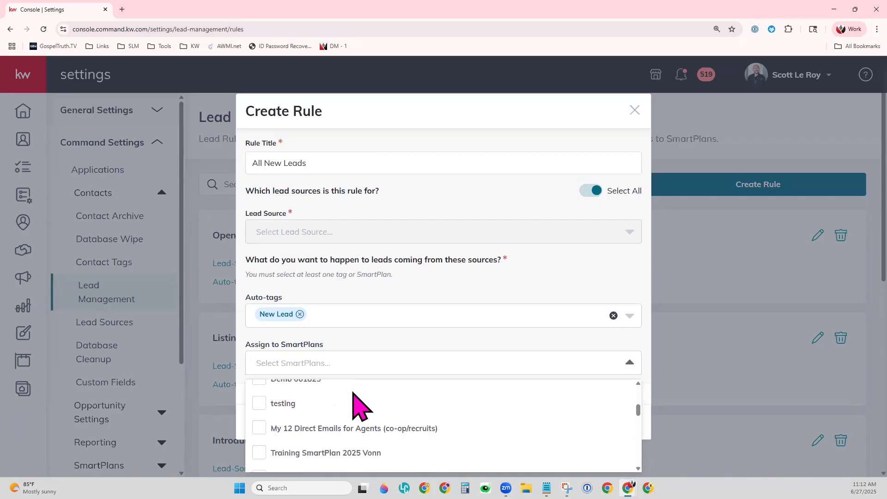
scroll(353, 392, "down", 1)
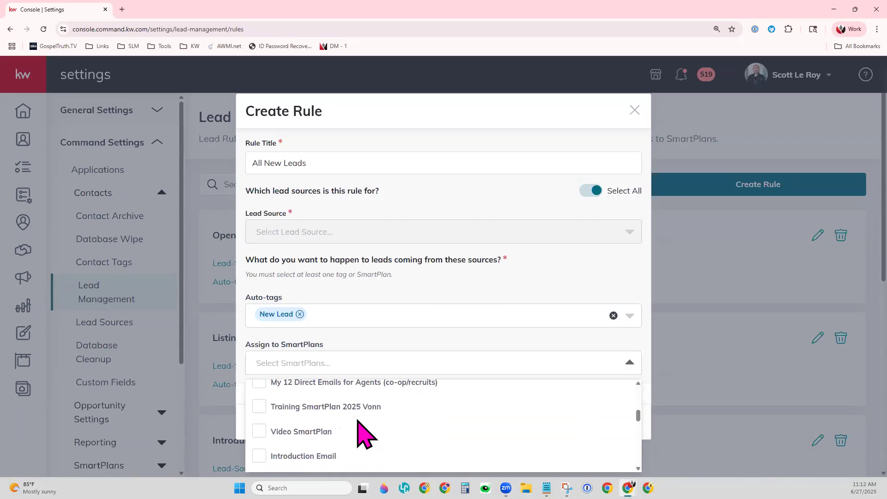
scroll(356, 420, "down", 1)
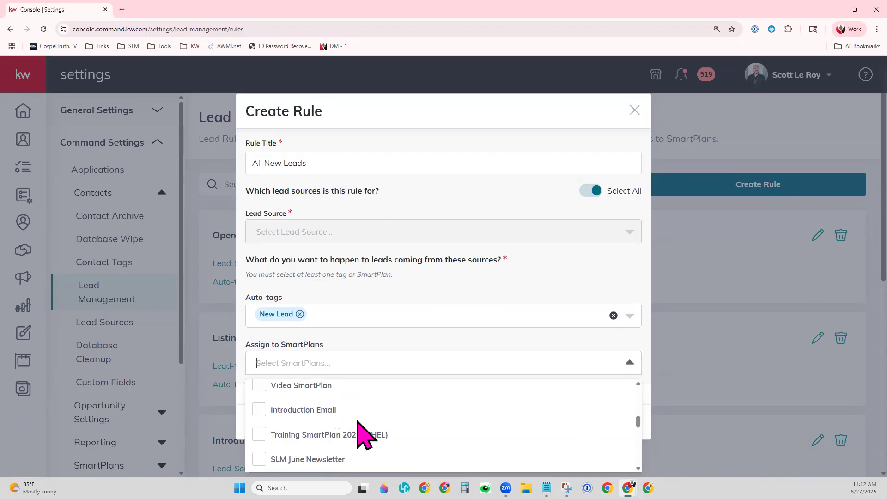
left_click(258, 411)
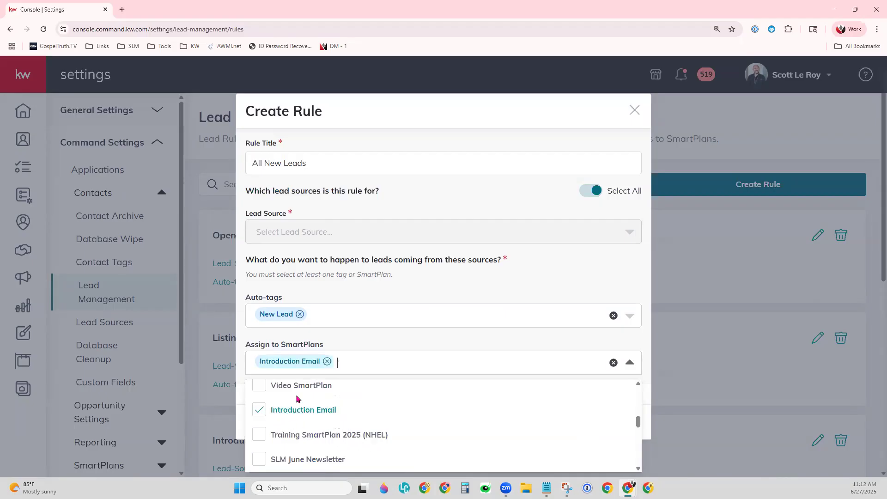
left_click(425, 334)
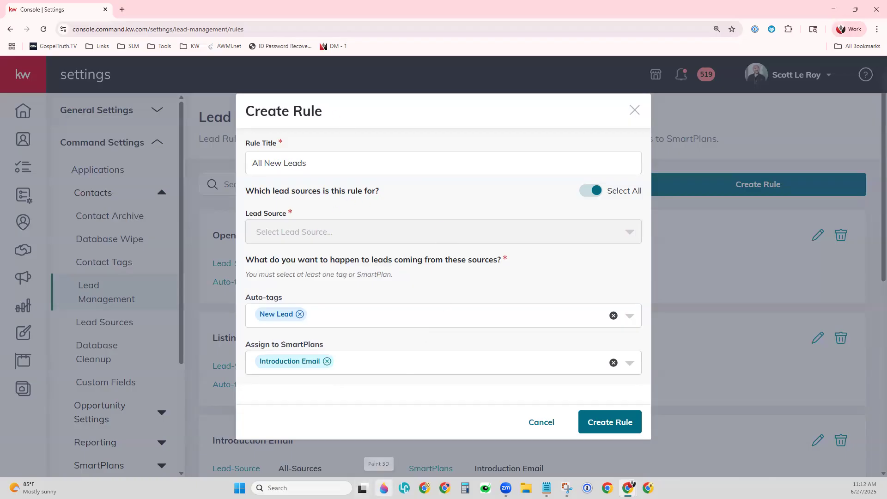
Step: Save the All New Leads rule and review it in the Lead Management list
left_click(609, 422)
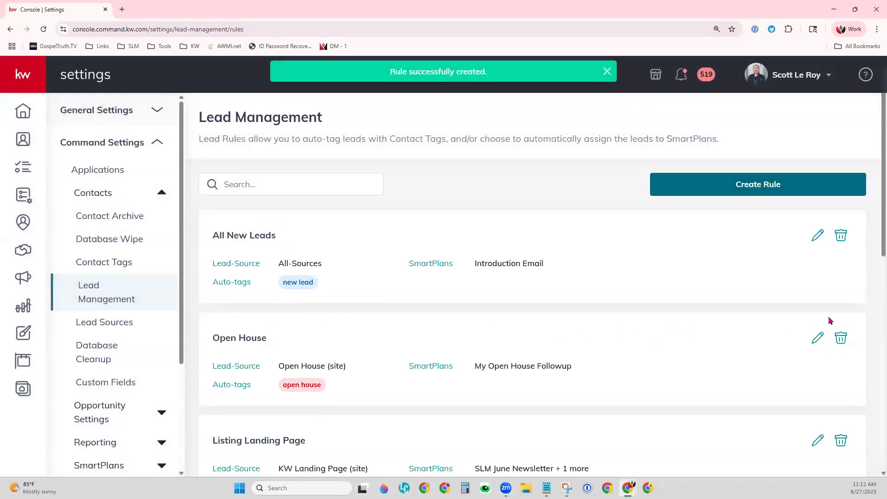
left_click(232, 184)
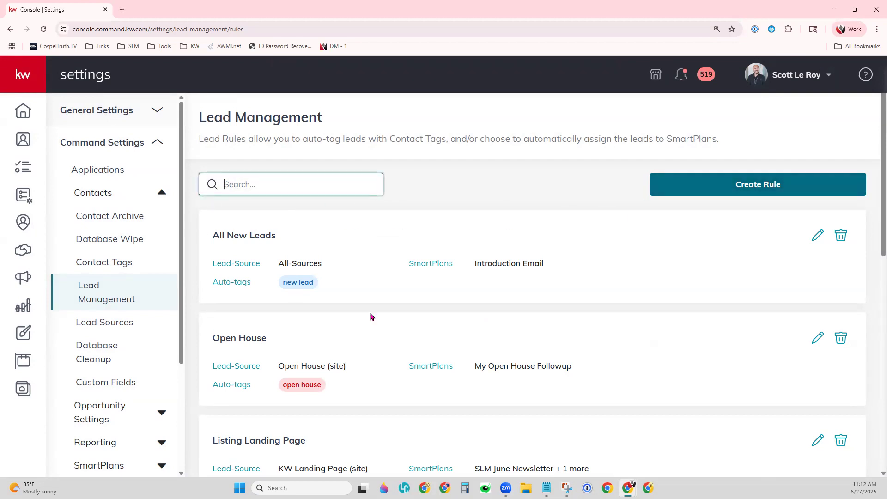
scroll(389, 316, "down", 5)
scroll(391, 318, "up", 3)
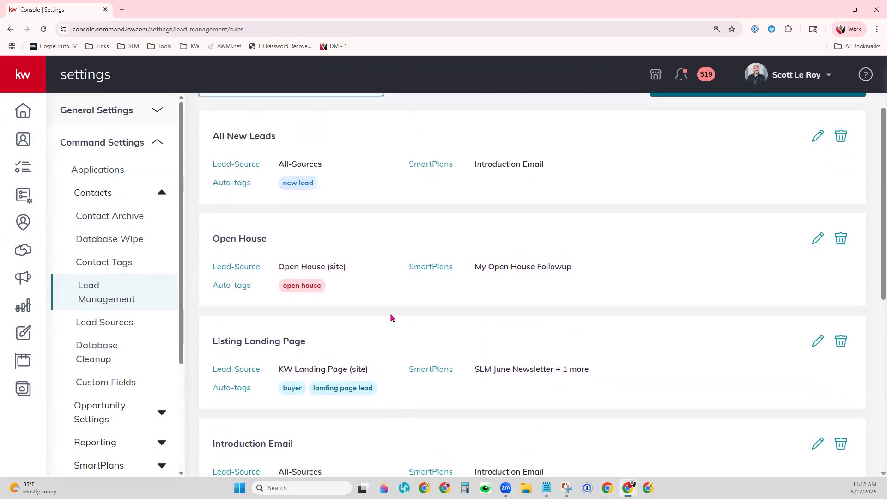
scroll(390, 318, "up", 2)
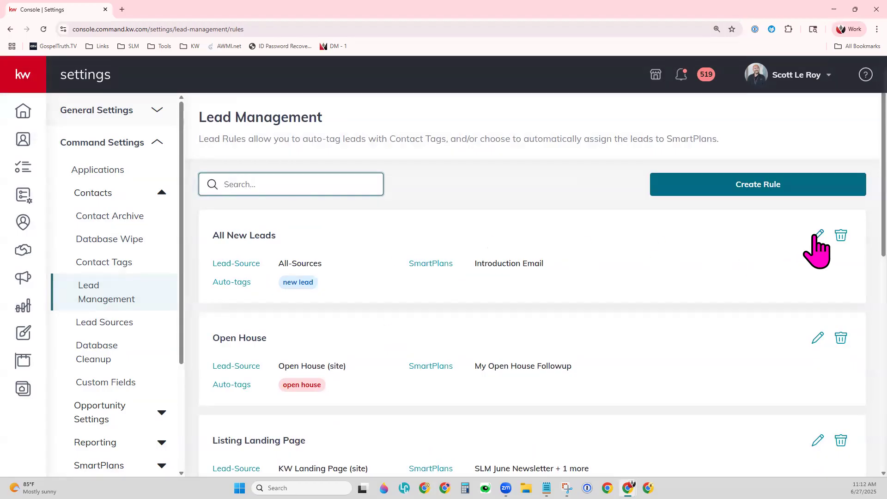
Step: Delete the All New Leads rule and confirm the deletion
left_click(841, 237)
left_click(576, 295)
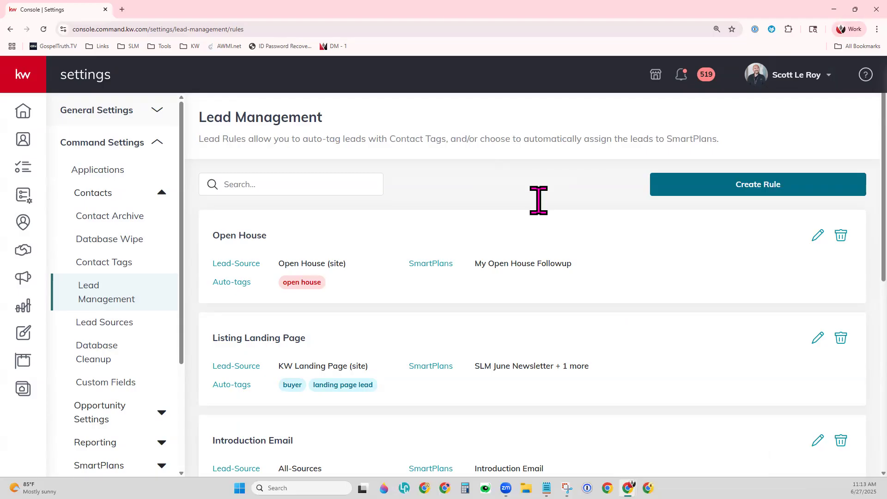
Step: Start a Single Image Listing paid-ad program from Campaigns' Paid Ad Quick Start
left_click(25, 277)
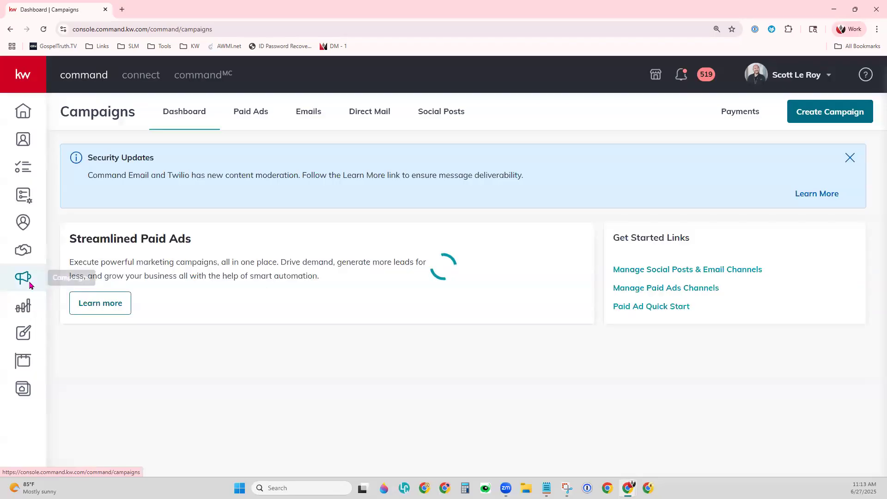
left_click(669, 314)
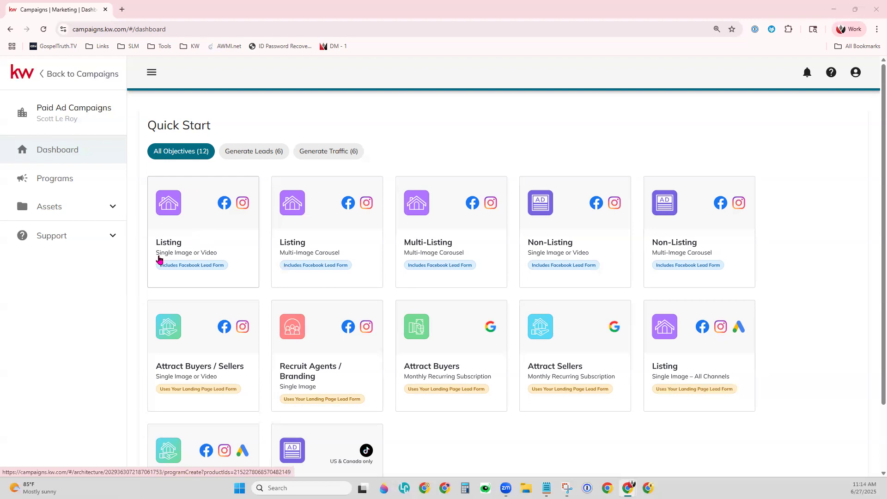
left_click(215, 255)
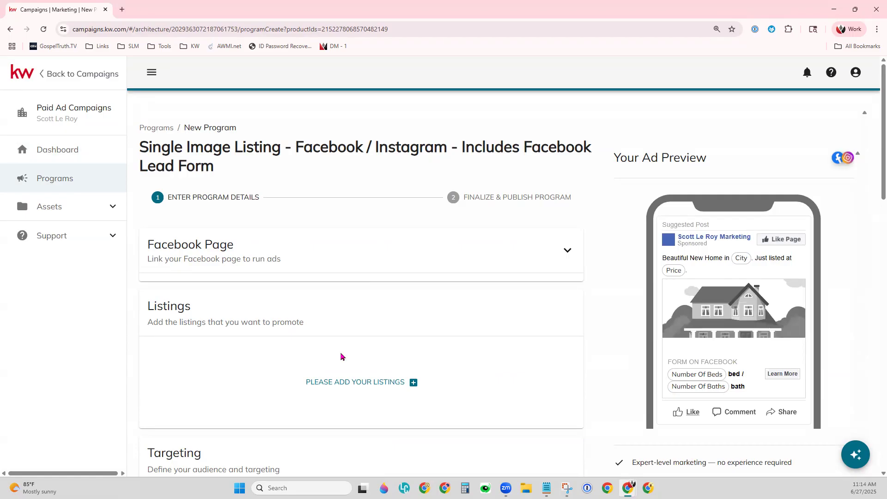
scroll(340, 356, "down", 3)
scroll(340, 356, "down", 1)
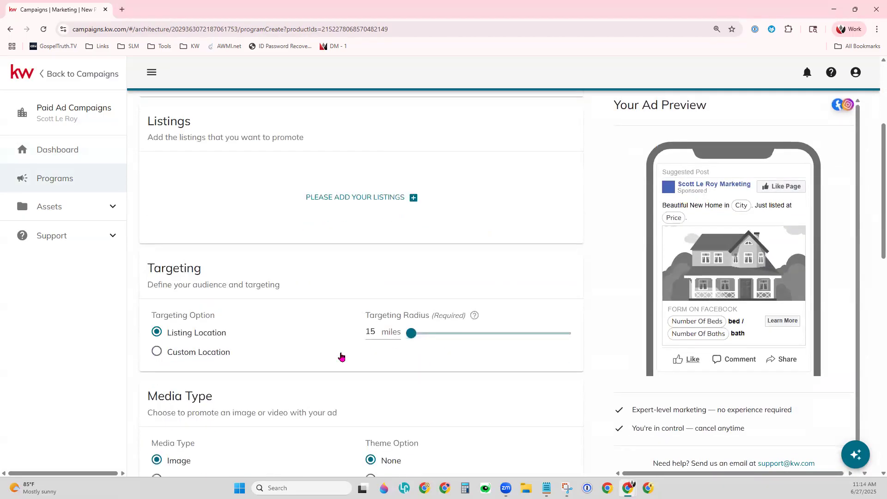
scroll(341, 356, "down", 2)
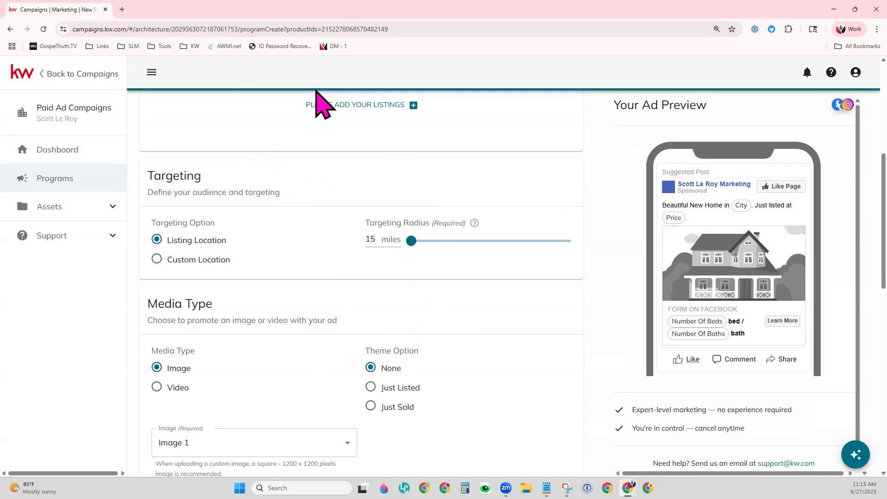
scroll(332, 313, "down", 8)
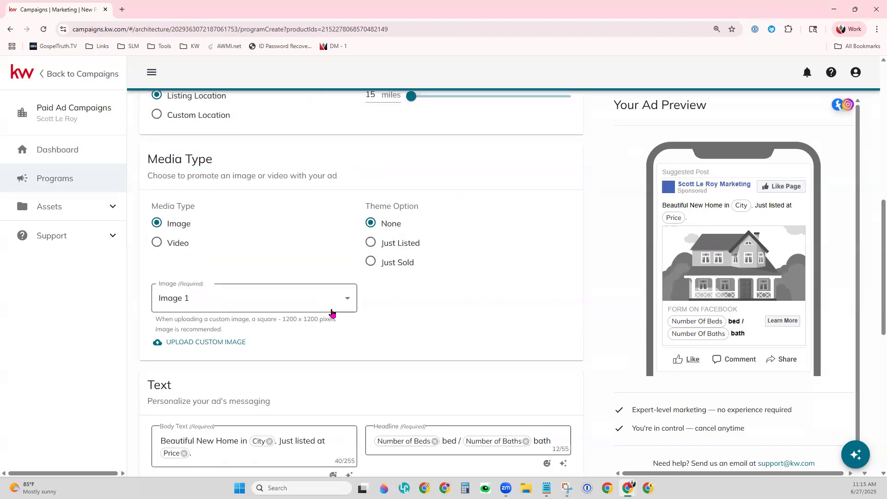
scroll(332, 313, "down", 2)
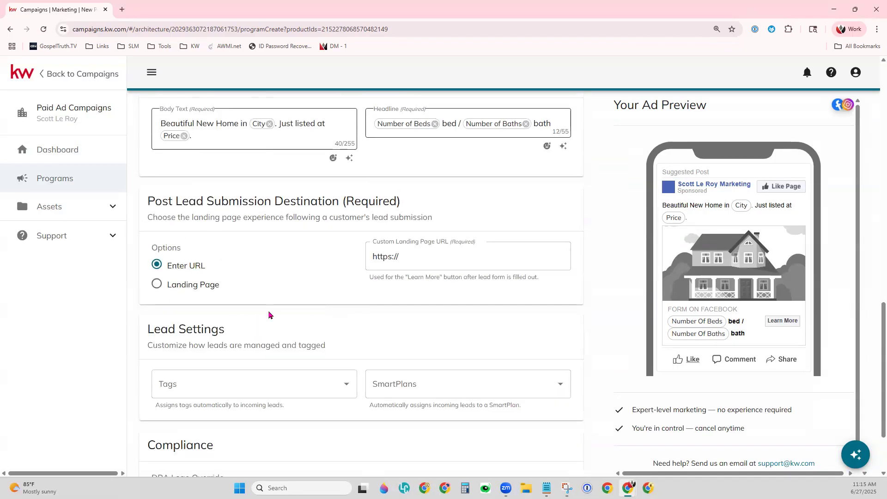
scroll(273, 317, "down", 1)
left_click_drag(148, 283, 231, 289)
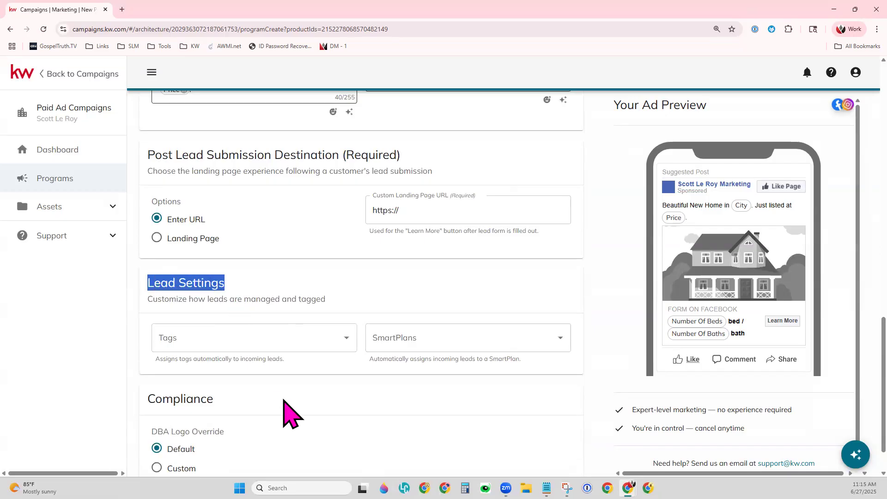
scroll(287, 406, "down", 1)
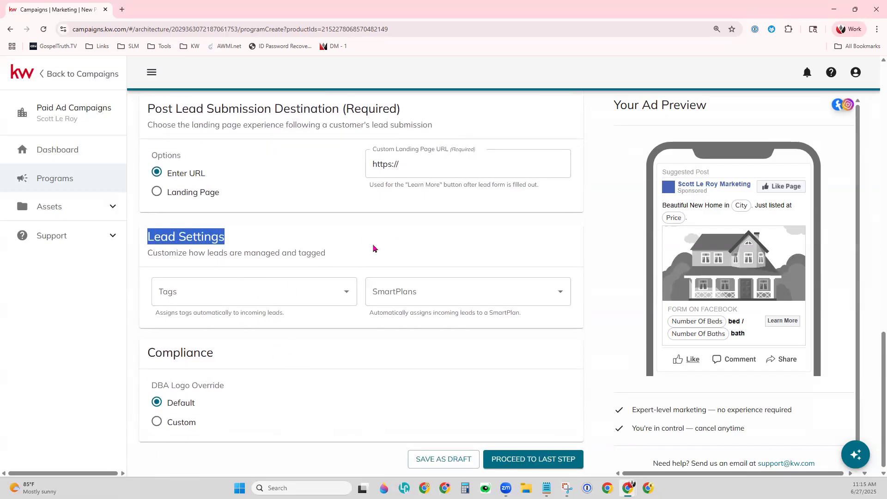
left_click(271, 333)
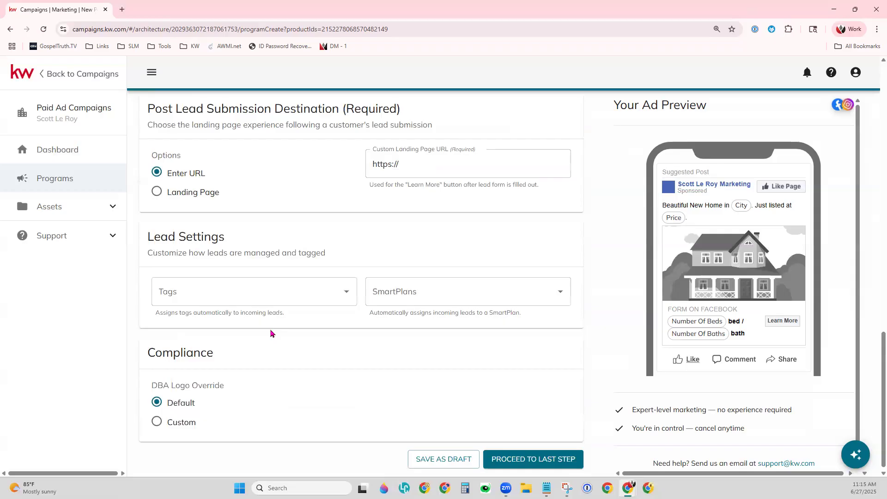
left_click(347, 296)
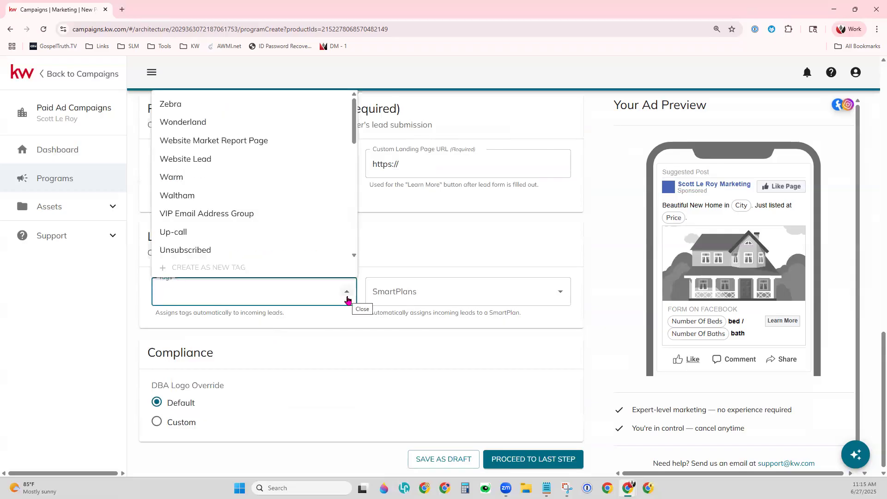
Step: Choose the Warm tag and the Video SmartPlan in the ad program's lead settings
left_click(237, 181)
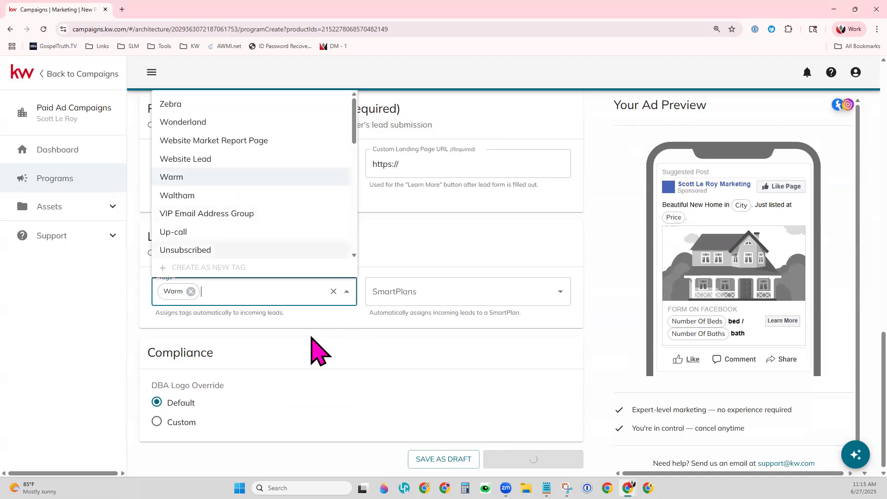
left_click(312, 339)
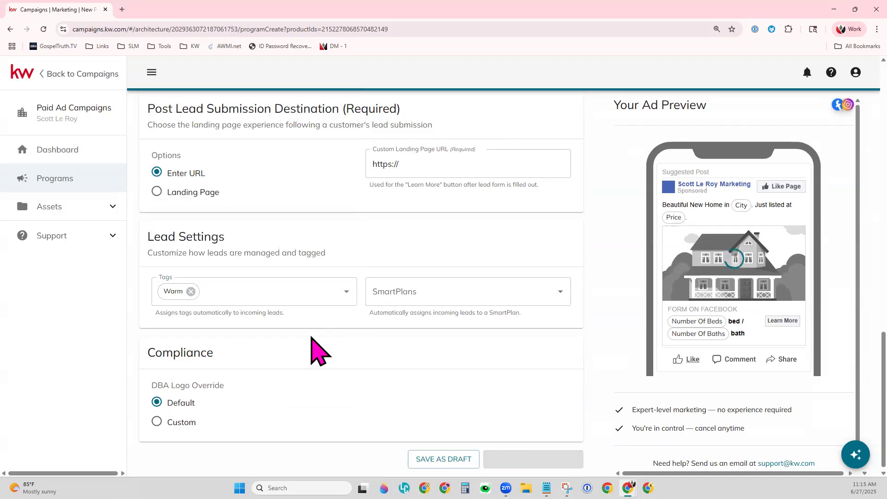
left_click(561, 293)
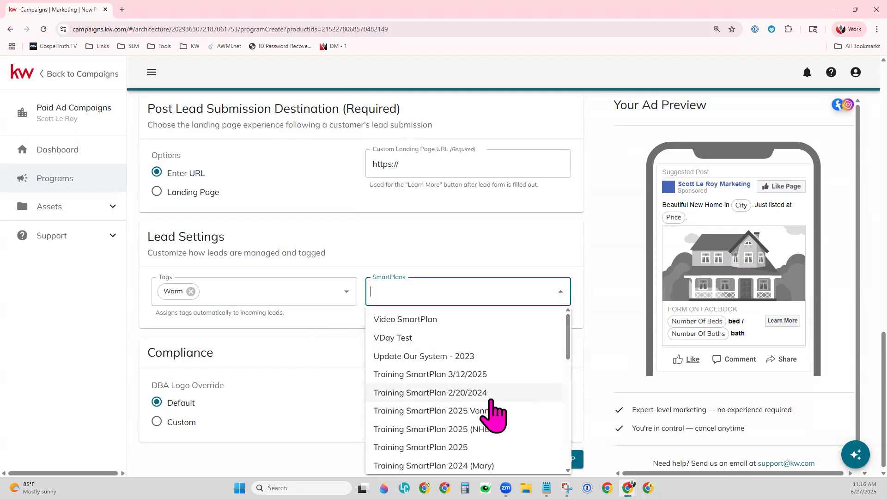
left_click(457, 320)
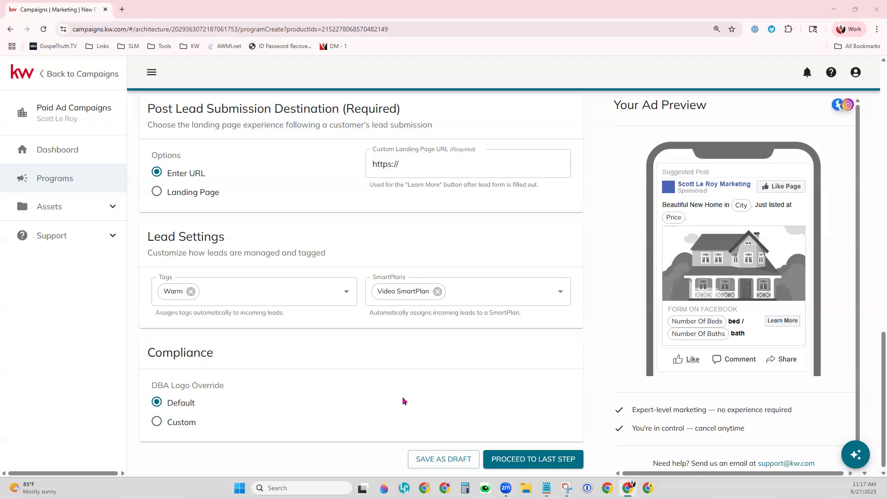
Step: Return to Campaigns and go to the My SmartPlans list, expanding and collapsing the sidebar
left_click(76, 109)
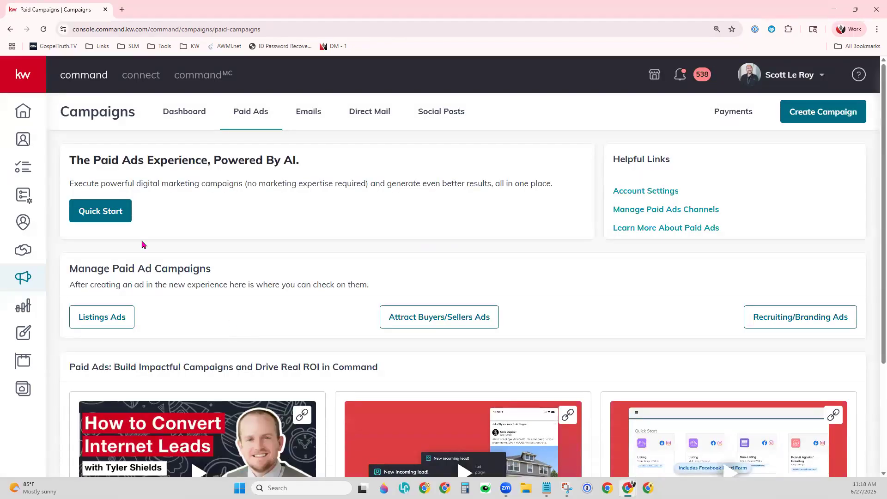
left_click(20, 196)
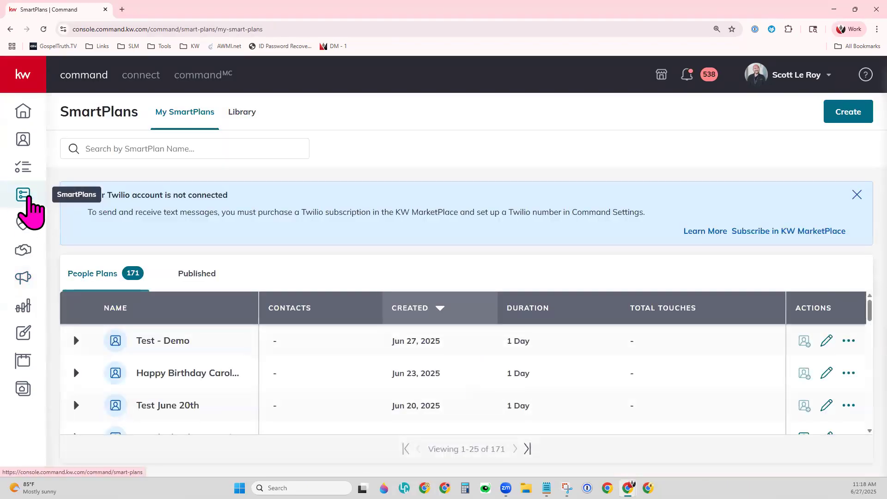
left_click(20, 74)
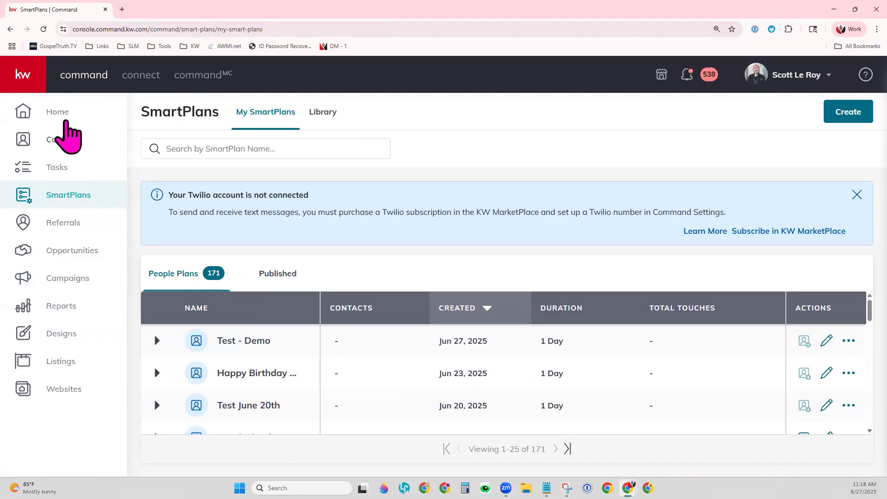
left_click(27, 67)
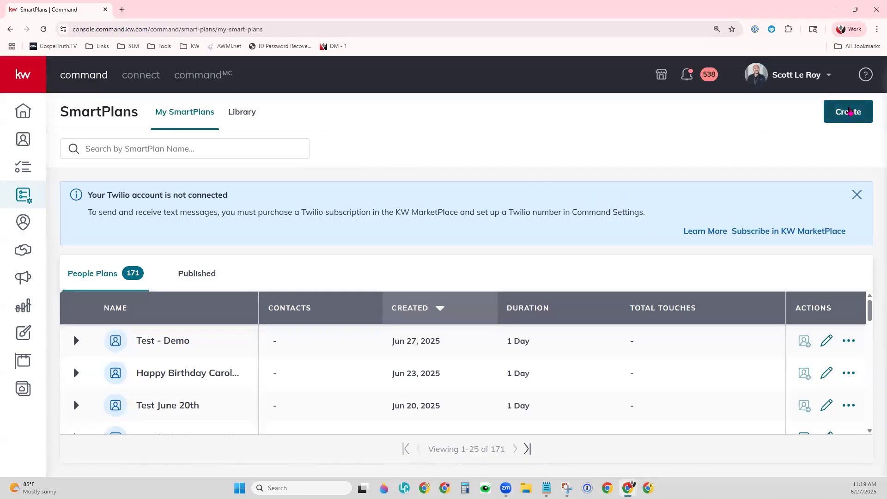
Step: Create a new SmartPlan named 'Demo 06/27'
left_click(849, 111)
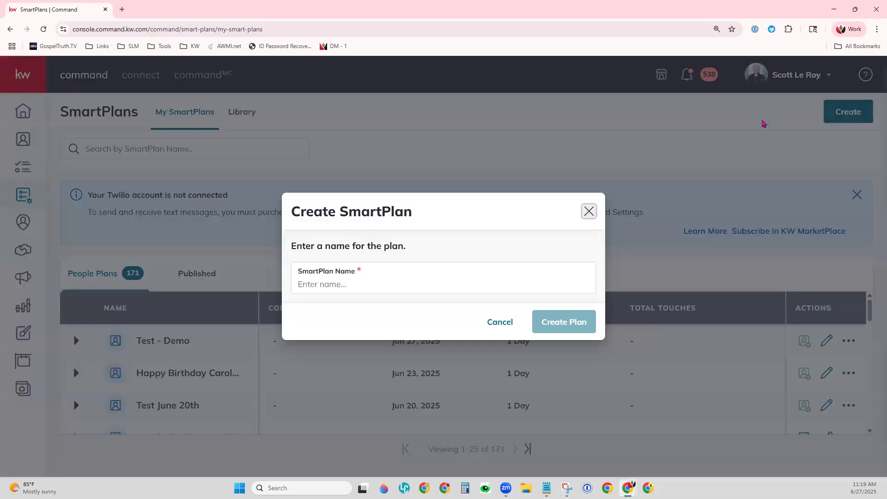
left_click(501, 283)
type("Dem")
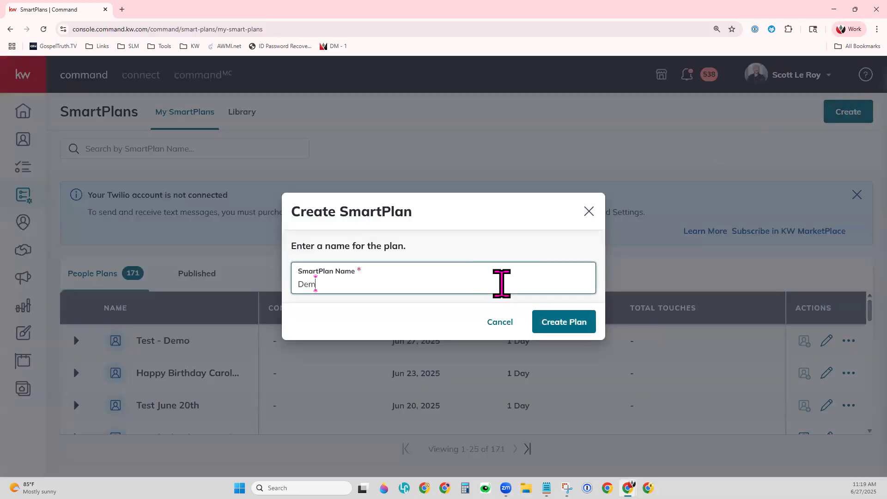
type("o 06/27")
left_click(569, 325)
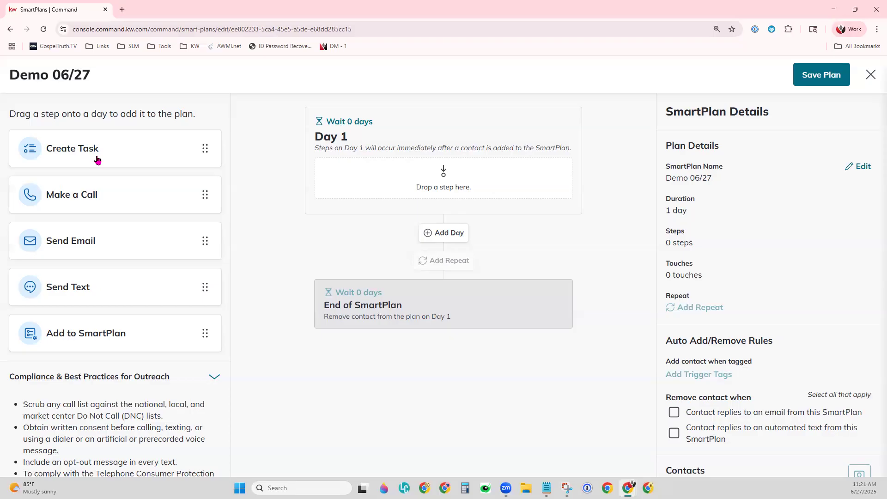
left_click_drag(97, 160, 469, 234)
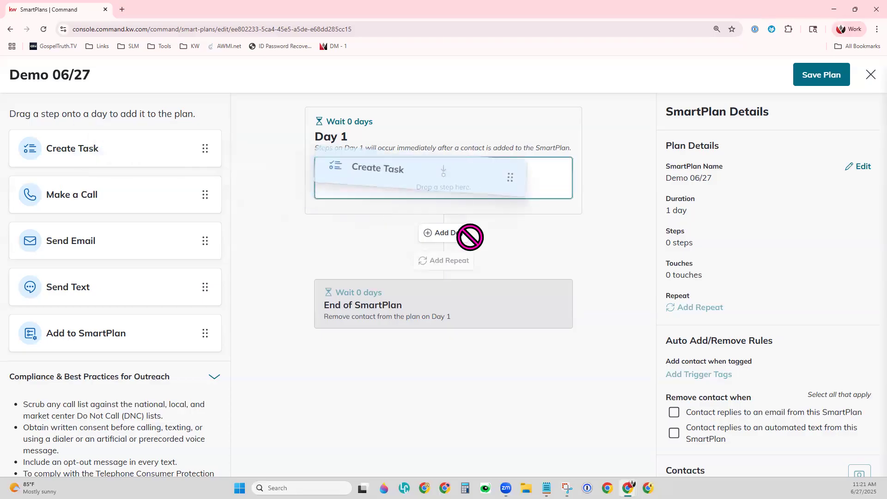
Step: Discard the draft Create Task step without saving a description
left_click(711, 231)
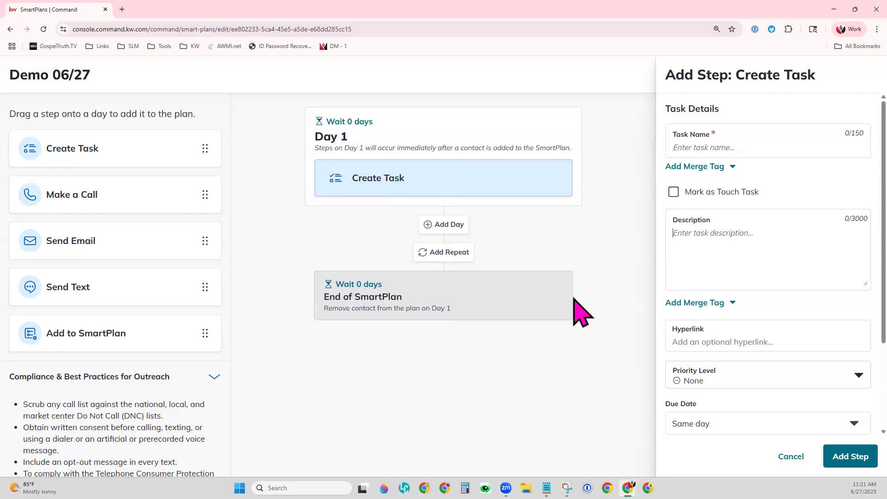
left_click(800, 466)
Step: Add Day 2 with its 1-day wait kept, then put a Make a Call step on Day 1
left_click(443, 233)
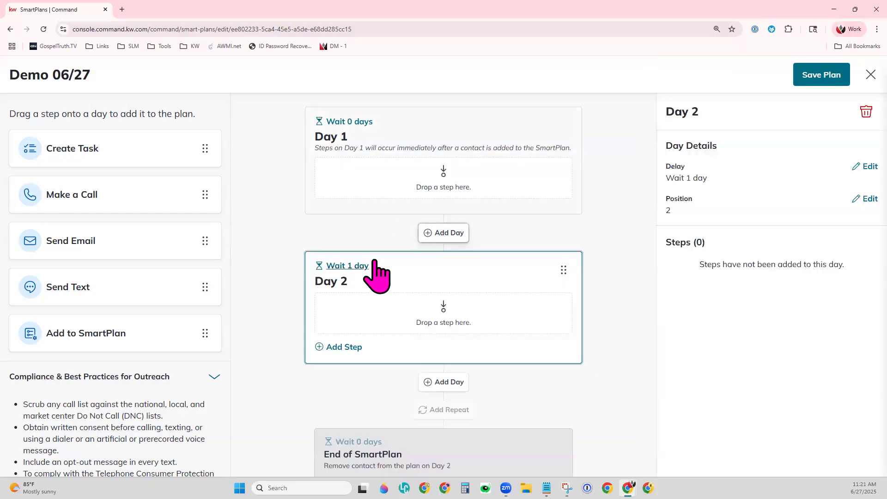
left_click(362, 270)
left_click(436, 297)
left_click(390, 248)
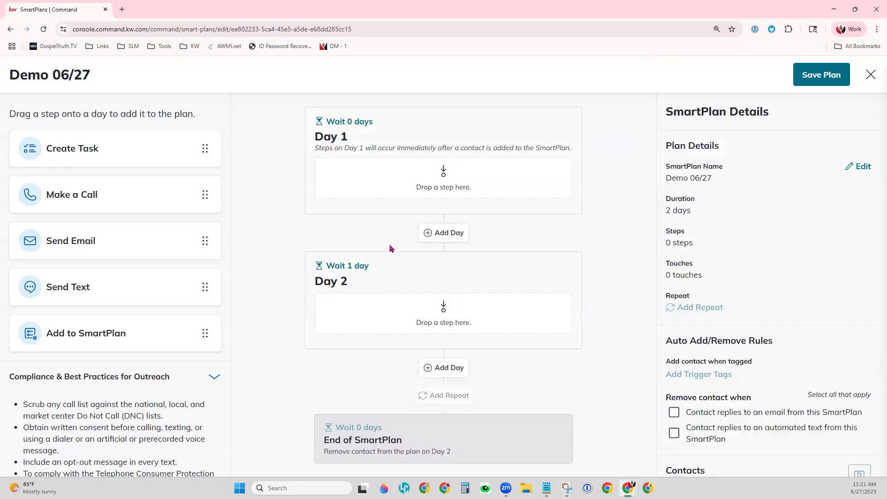
left_click_drag(114, 145, 219, 263)
left_click_drag(82, 204, 383, 182)
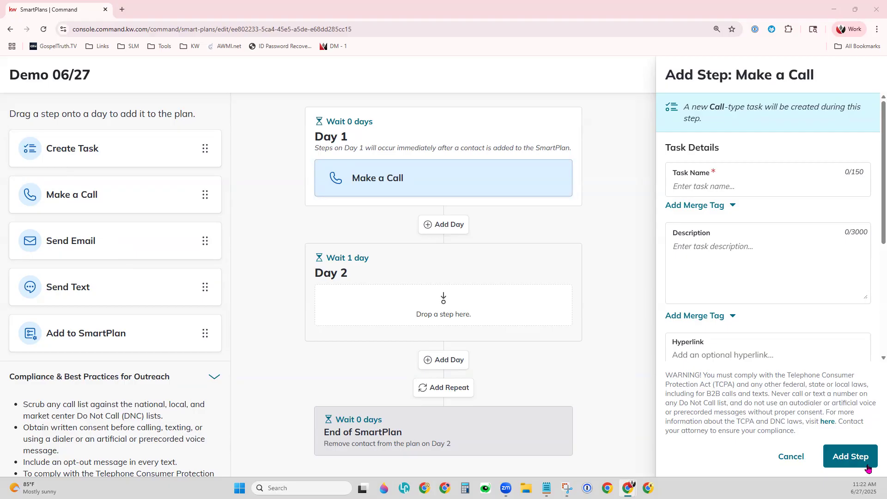
Step: Replace Day 1's Make a Call step with a Send Email step
left_click(791, 455)
left_click_drag(143, 243, 423, 194)
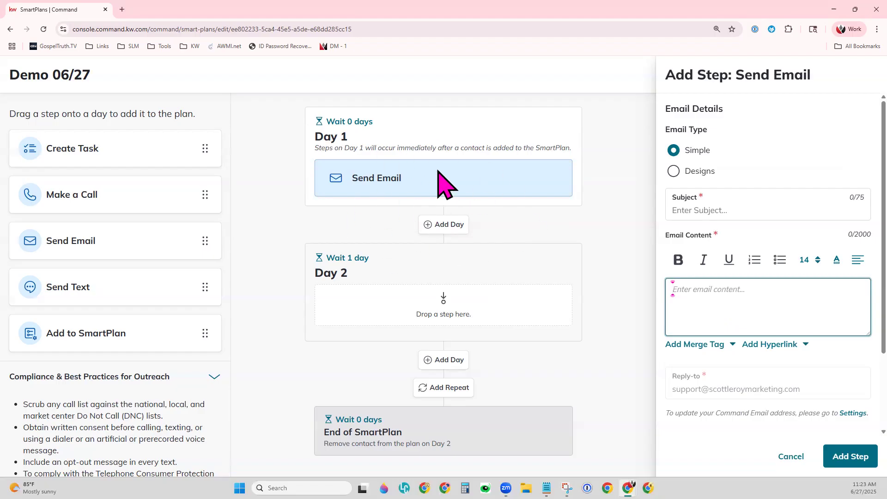
Step: Switch the Send Email step's content to the Designs type and bring up the Template Library
left_click(700, 156)
left_click(730, 293)
left_click(685, 171)
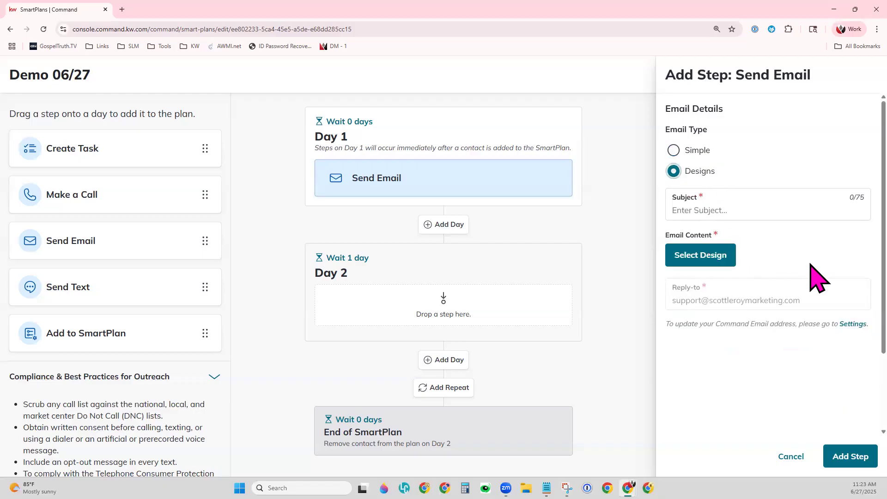
left_click(697, 254)
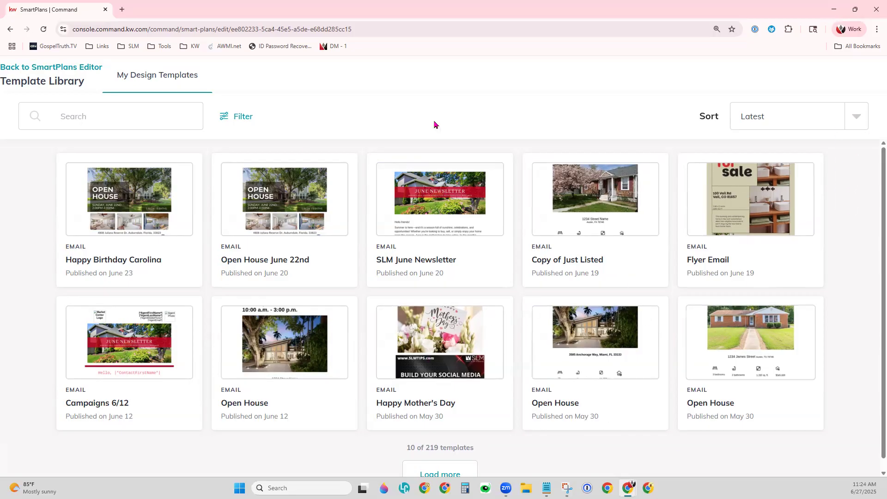
Step: Pick the first design template, then cancel the email step and continue without adding it
left_click(140, 217)
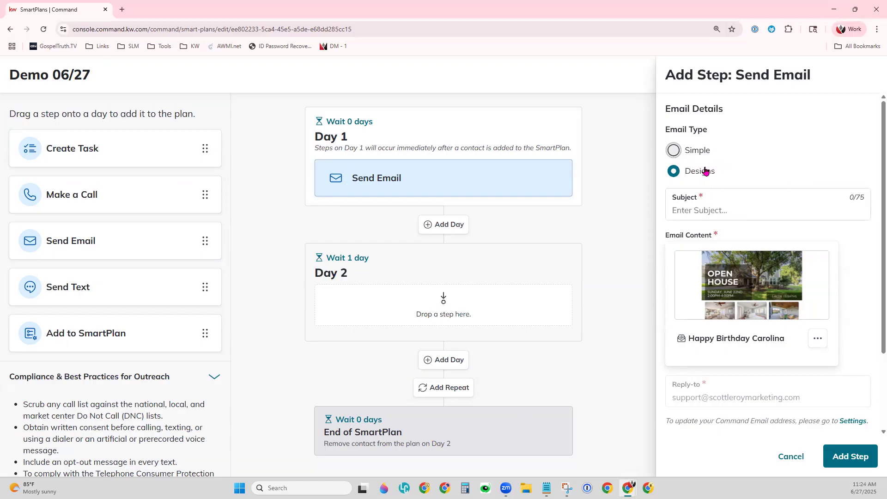
left_click(790, 456)
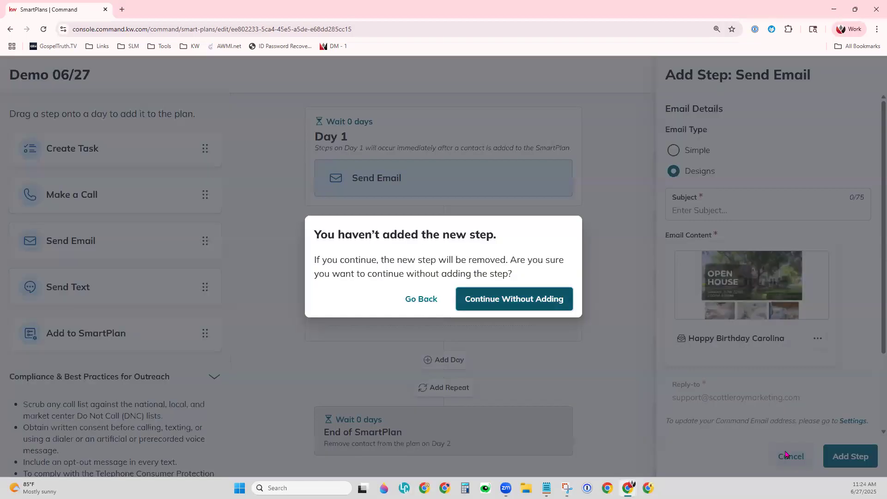
left_click(519, 301)
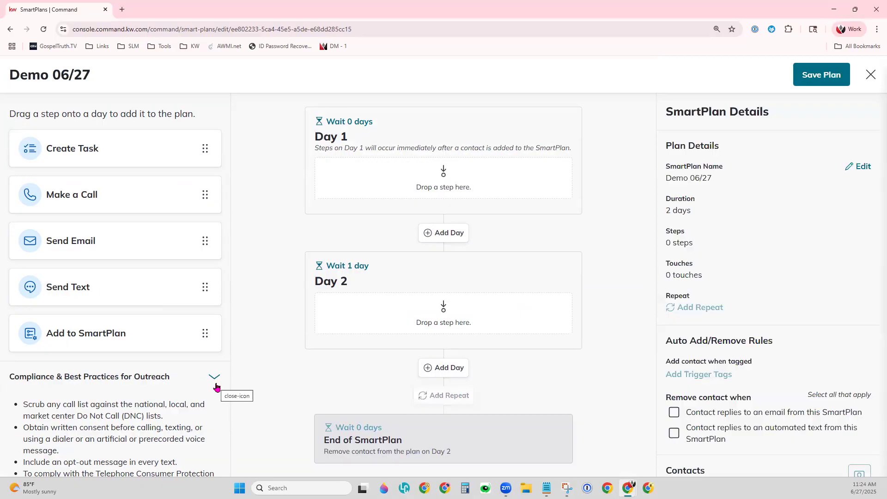
Step: Add a Send Text step to Day 1 of Demo 06/27
left_click_drag(95, 303, 409, 182)
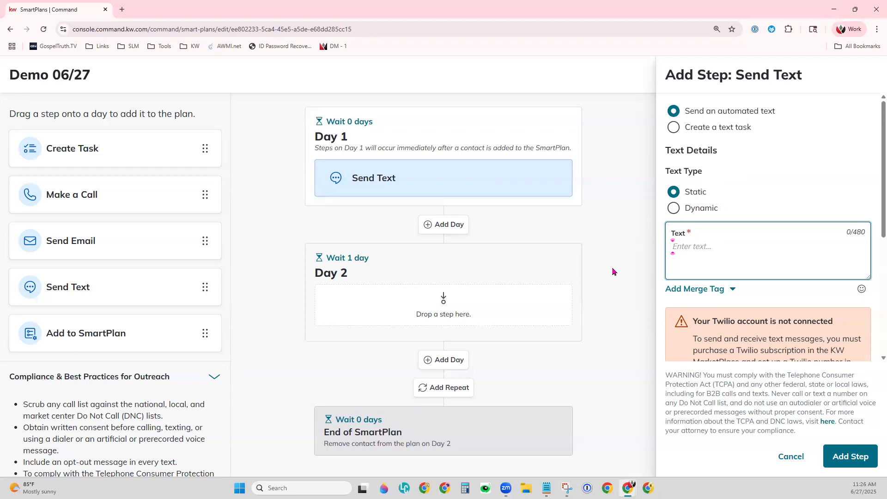
Step: Write 'Hey {contact.first.name} How are you?' as the Day 1 text message and make it Dynamic
type("Hey")
left_click(727, 289)
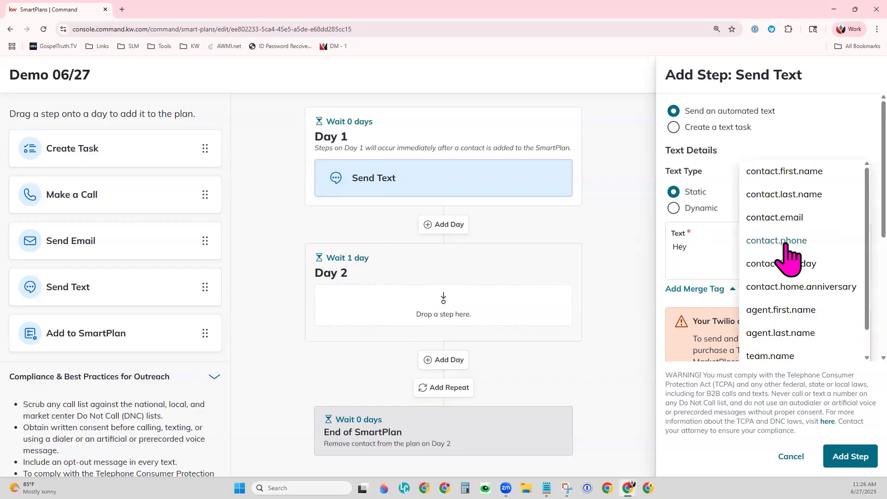
left_click(811, 171)
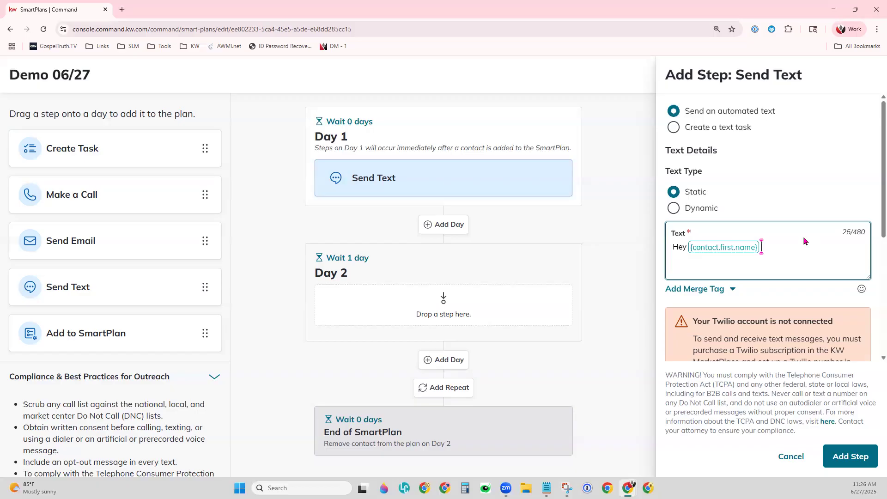
type("How are you?")
left_click(673, 208)
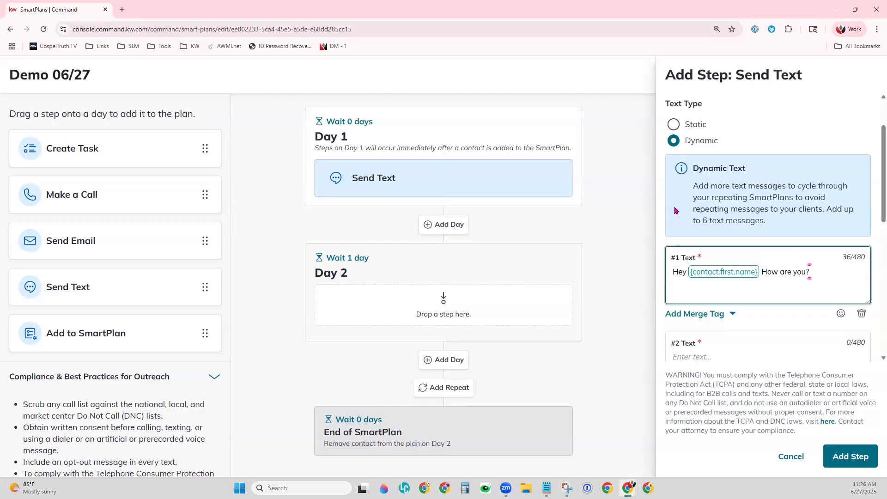
scroll(757, 351, "down", 1)
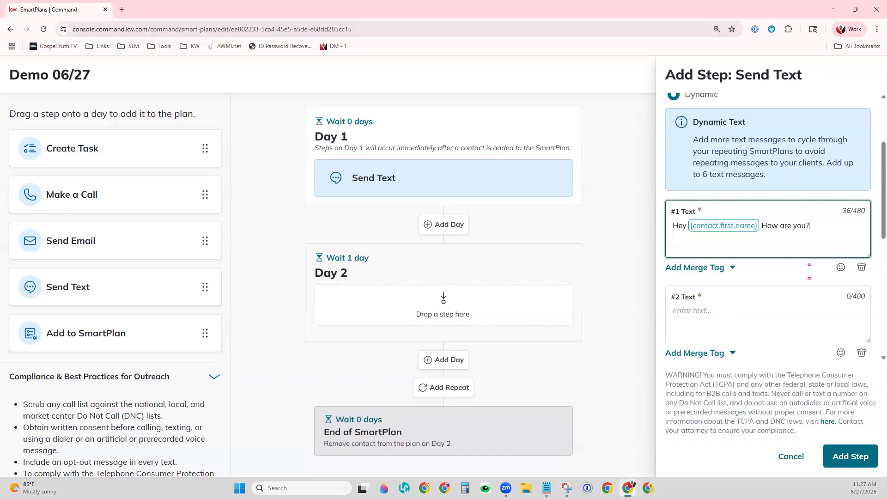
key("Home")
Step: Discard the unfinished Send Text step and place an Add to SmartPlan step on Day 1
left_click(785, 457)
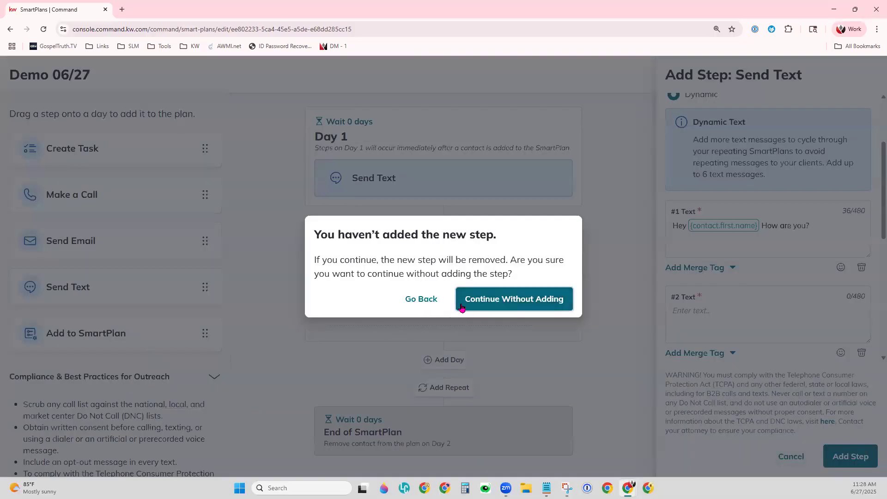
left_click(462, 307)
left_click_drag(98, 335, 434, 176)
left_click(736, 189)
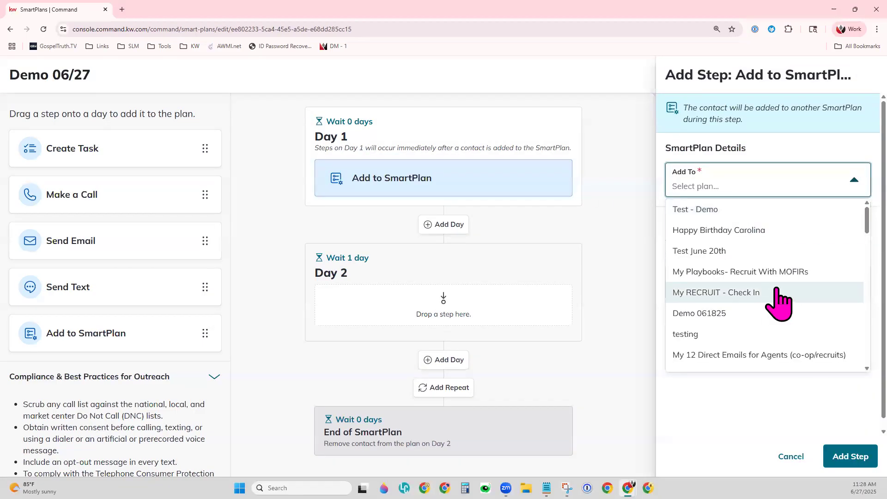
Step: Browse the plans available to add, then close the list and discard the Add to SmartPlan step
scroll(782, 304, "down", 2)
scroll(781, 304, "down", 1)
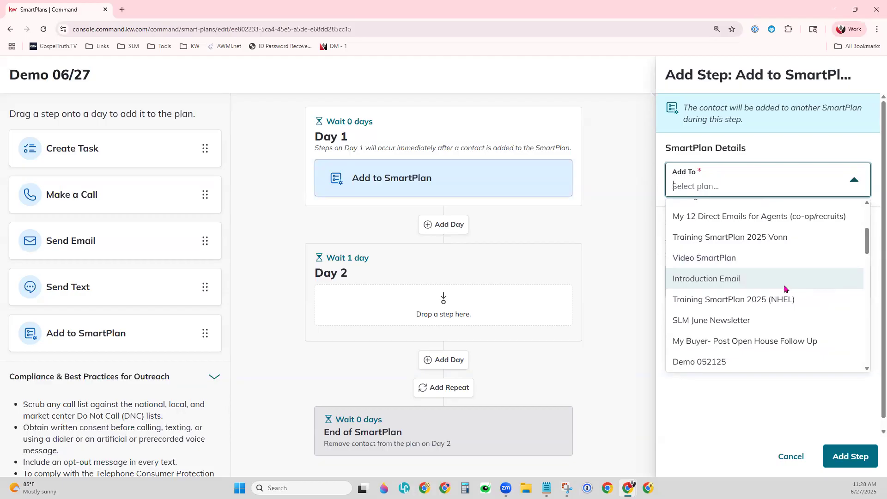
scroll(783, 288, "up", 3)
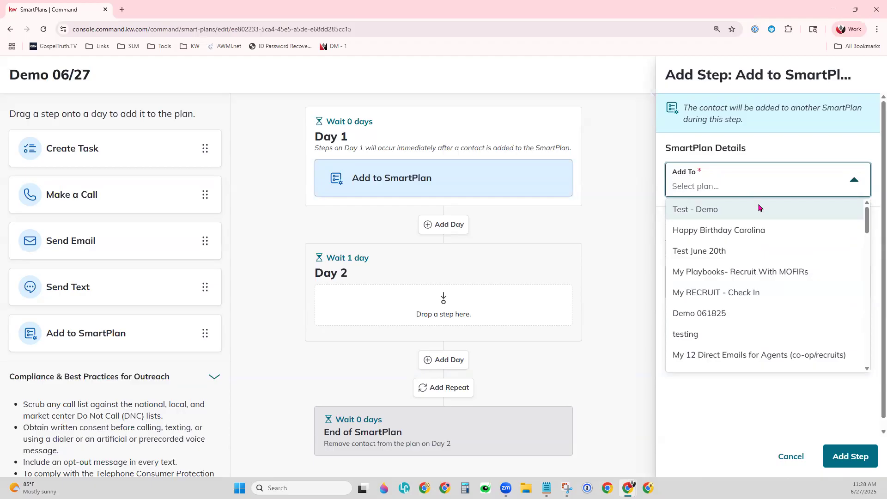
scroll(817, 321, "down", 3)
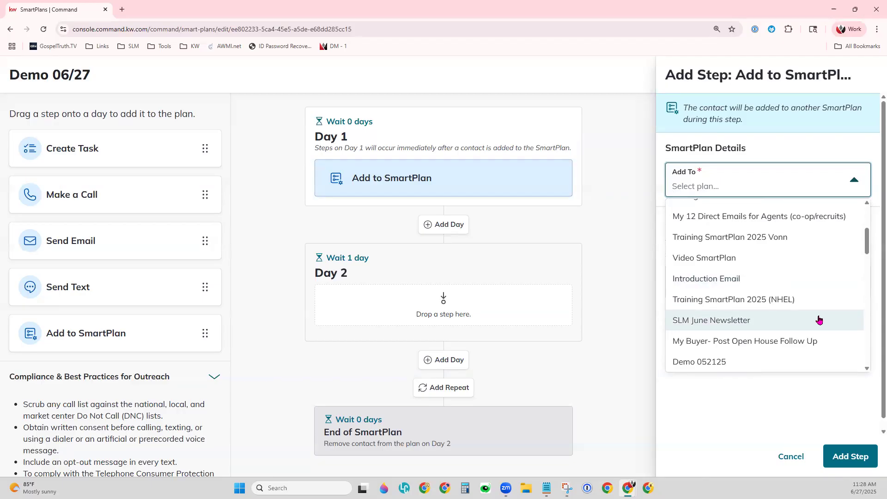
scroll(819, 320, "down", 3)
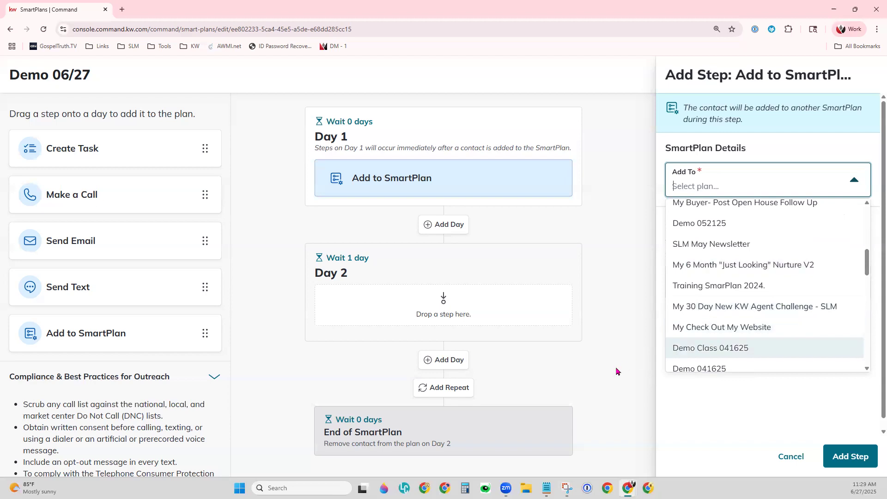
key("Escape")
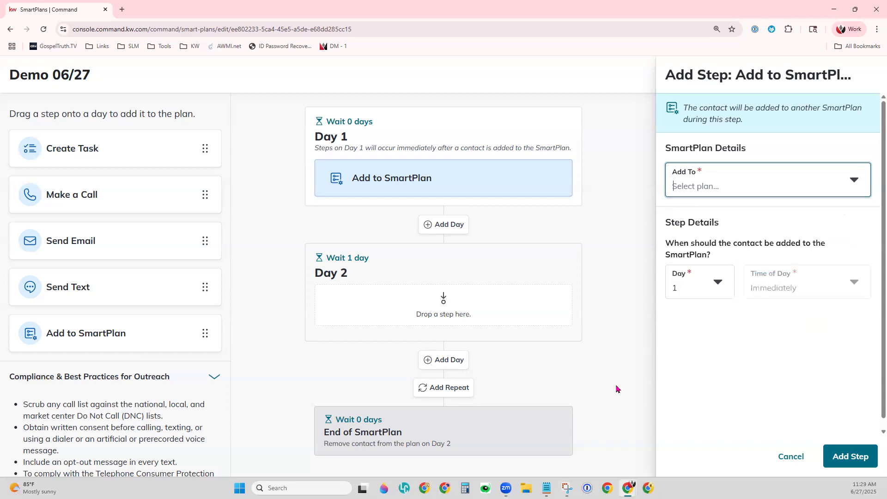
left_click(805, 454)
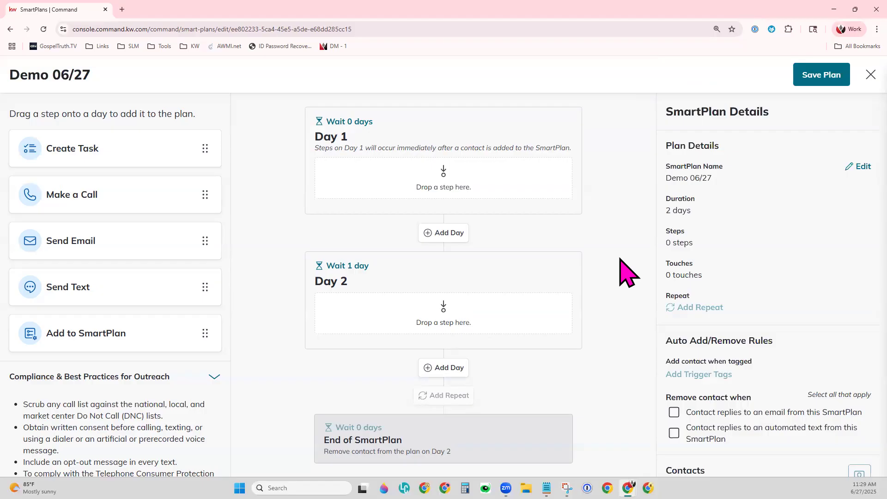
Step: Exit the Demo 06/27 editor choosing Close Without Saving
left_click(838, 75)
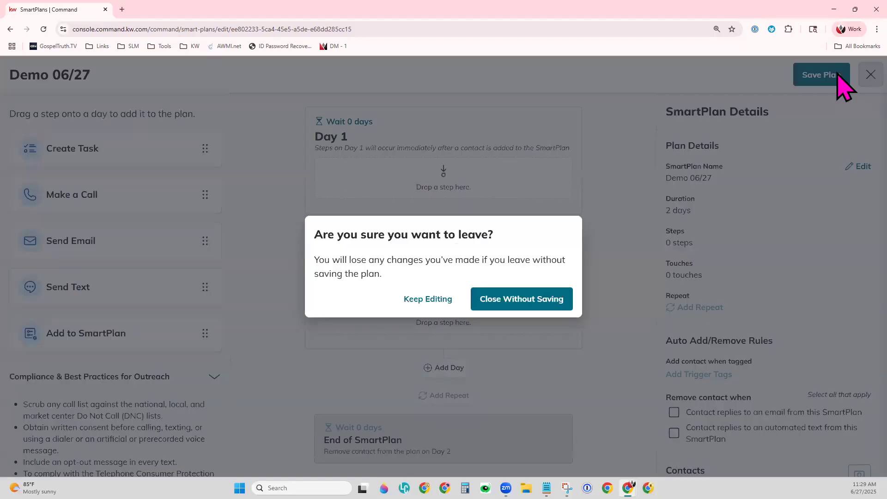
left_click(544, 304)
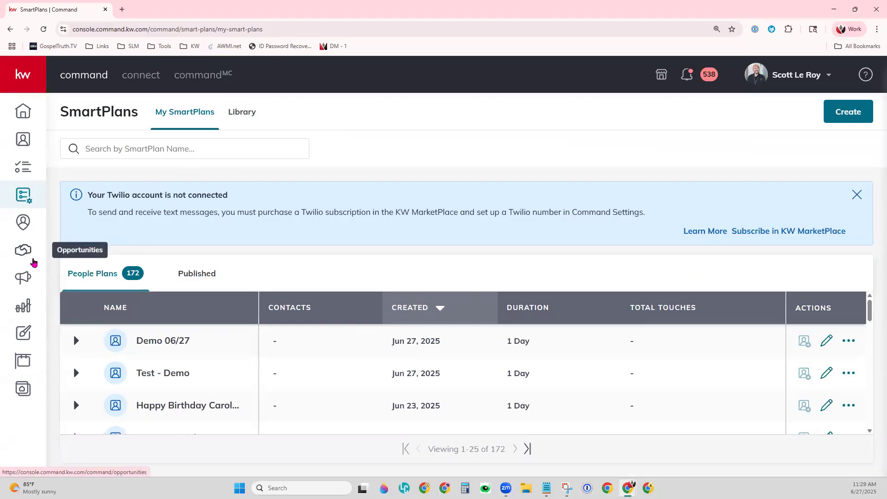
Step: Go to Opportunities and open the Active stage of the Listings pipeline
left_click(28, 255)
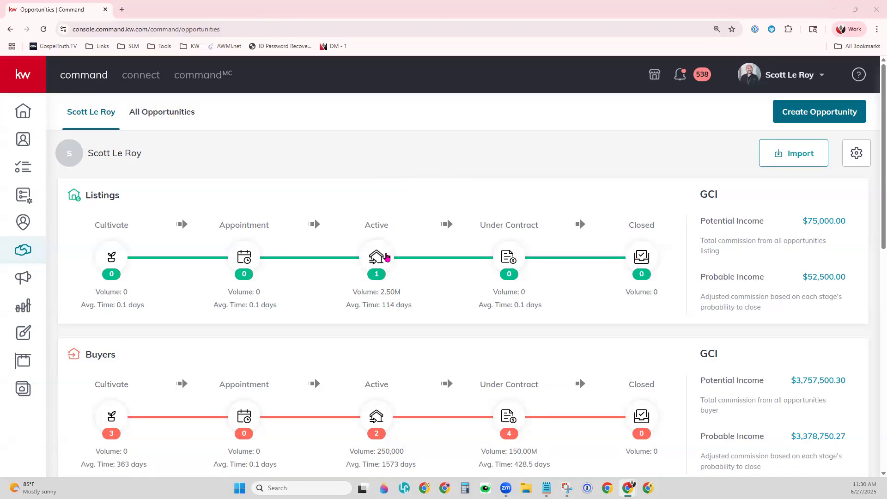
left_click(387, 254)
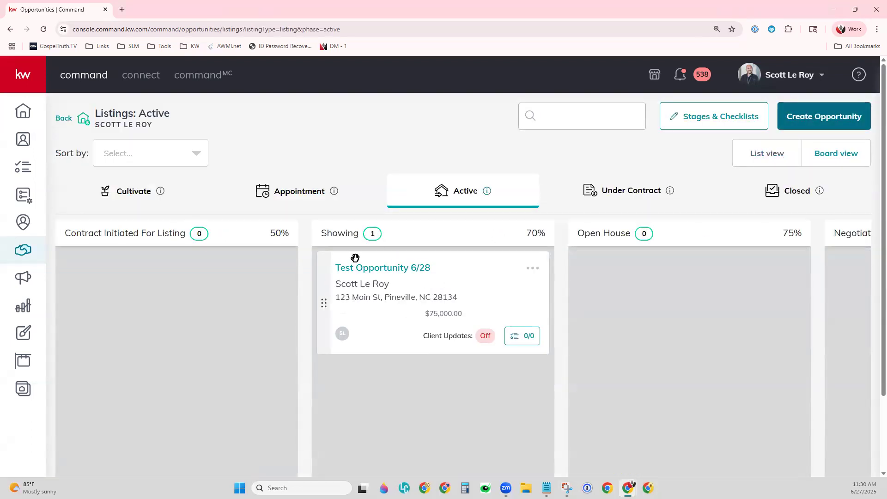
Step: Open Test Opportunity 6/28's checklist and review its Cultivate, Appointment and Active stage tasks
left_click(517, 338)
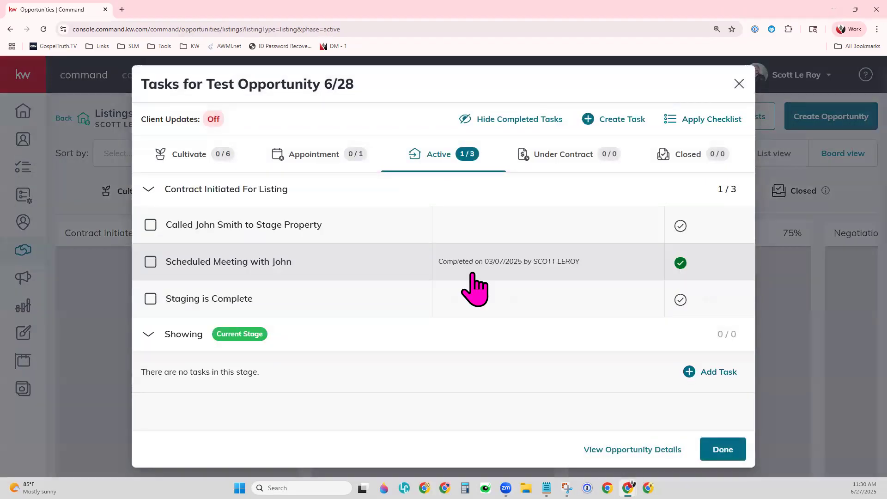
left_click(209, 157)
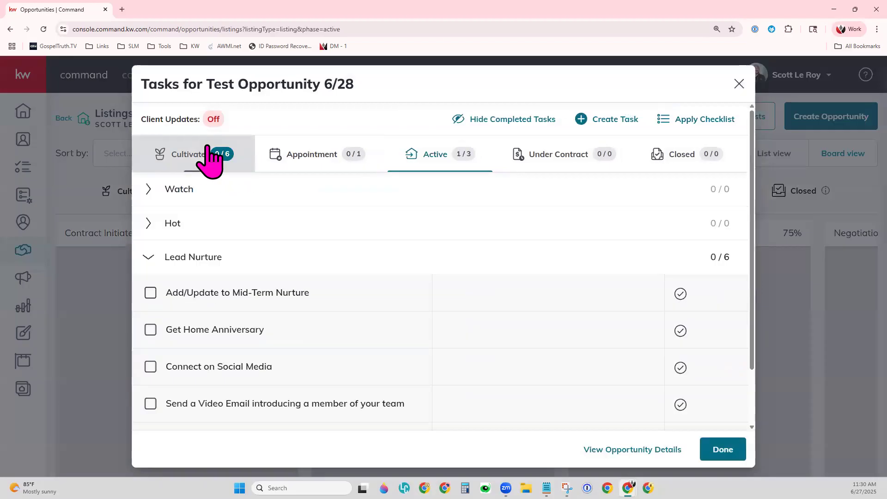
left_click(313, 159)
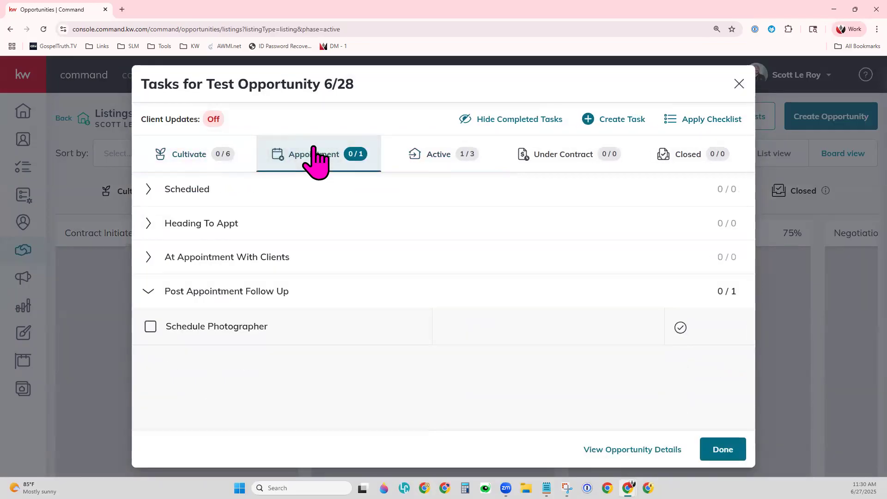
left_click(434, 160)
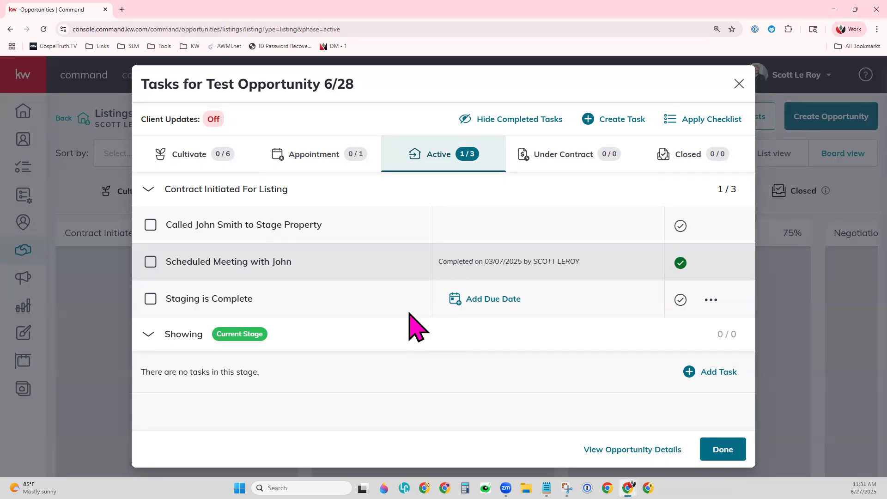
mouse_move(456, 224)
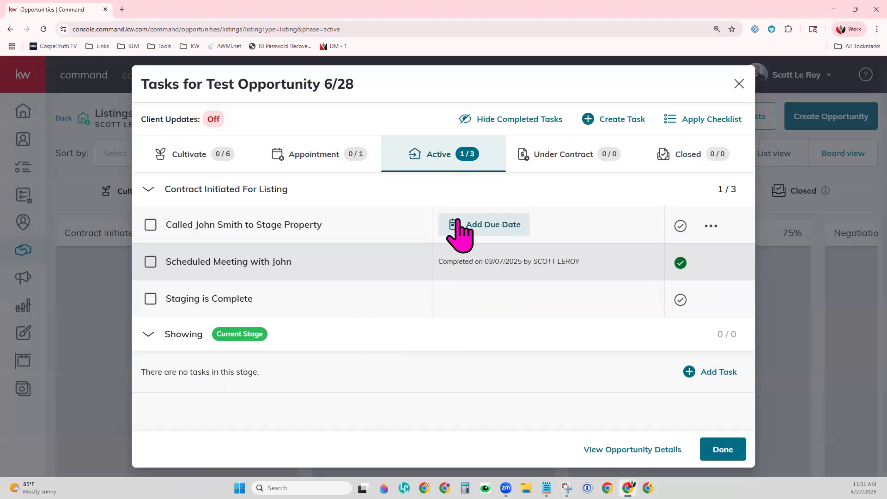
Step: Close the checklist, view the Cultivate and Appointment listing stages, and open the Appointment stage editor
left_click(739, 84)
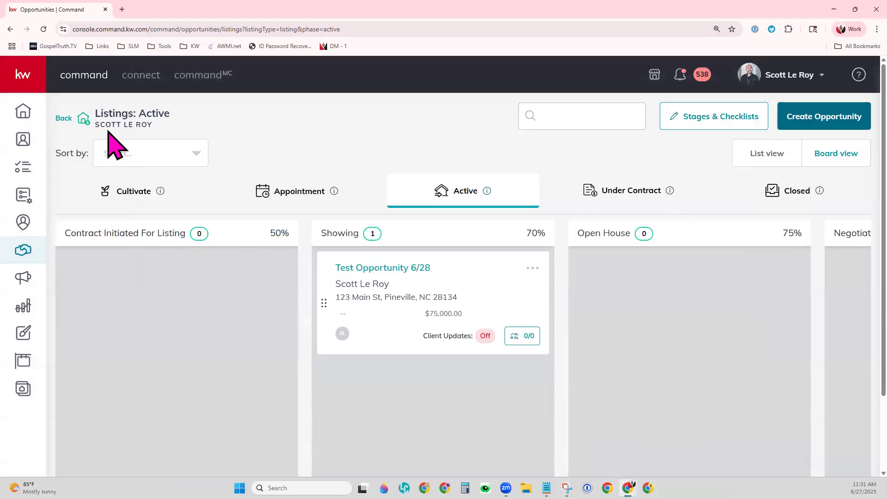
left_click_drag(95, 114, 171, 116)
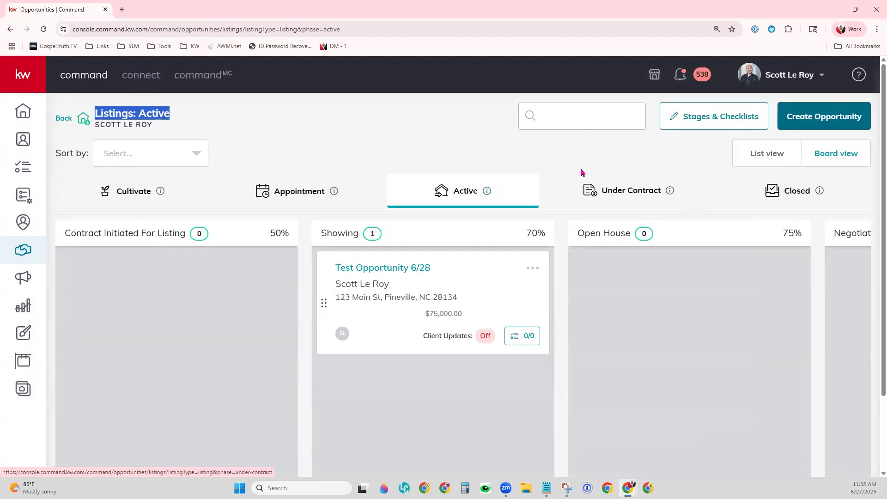
left_click(135, 199)
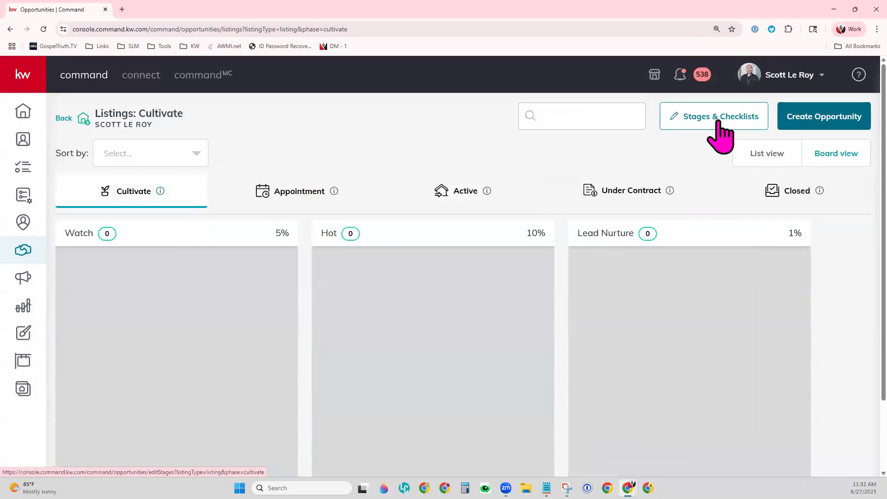
left_click(269, 198)
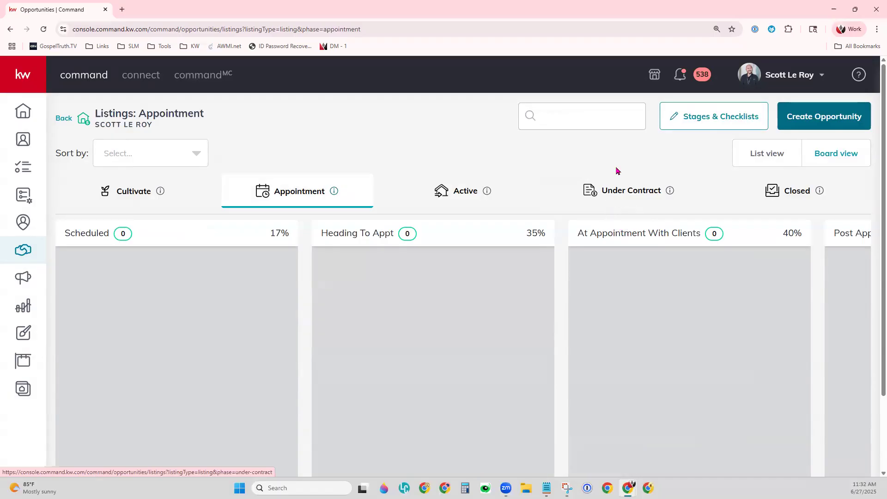
left_click(750, 121)
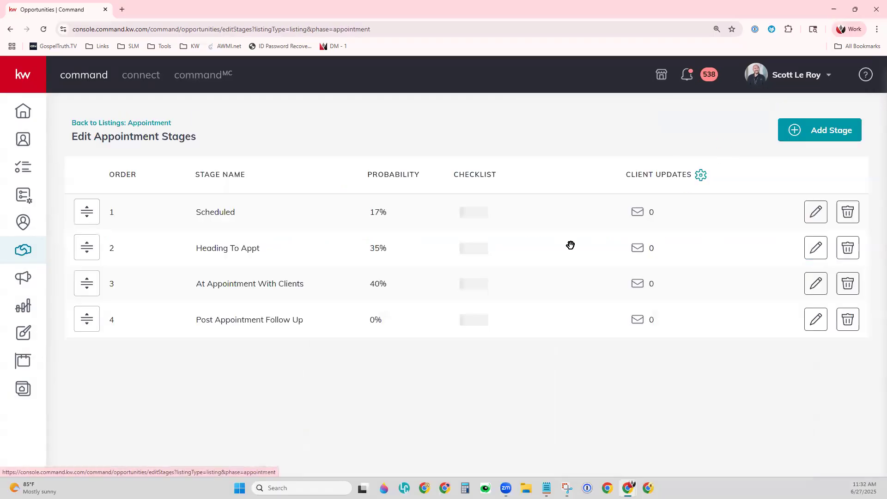
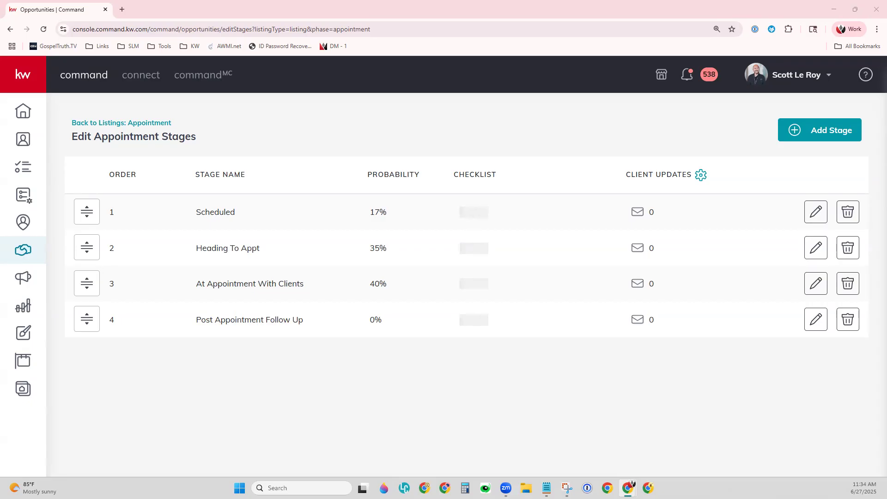
Step: Leave the appointment stages editor and return to the KW Command home dashboard
left_click(23, 111)
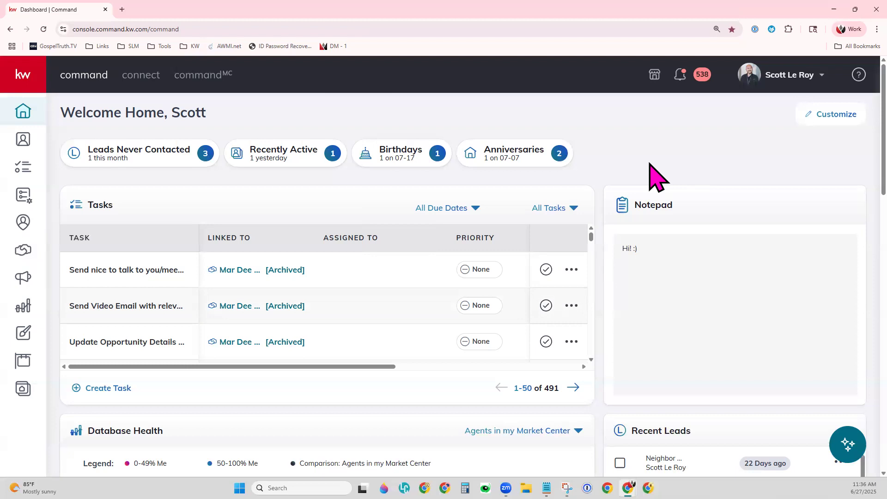
Step: Open the Test - Demo SmartPlan for editing and place an Add to SmartPlan step on Day 1
left_click(26, 200)
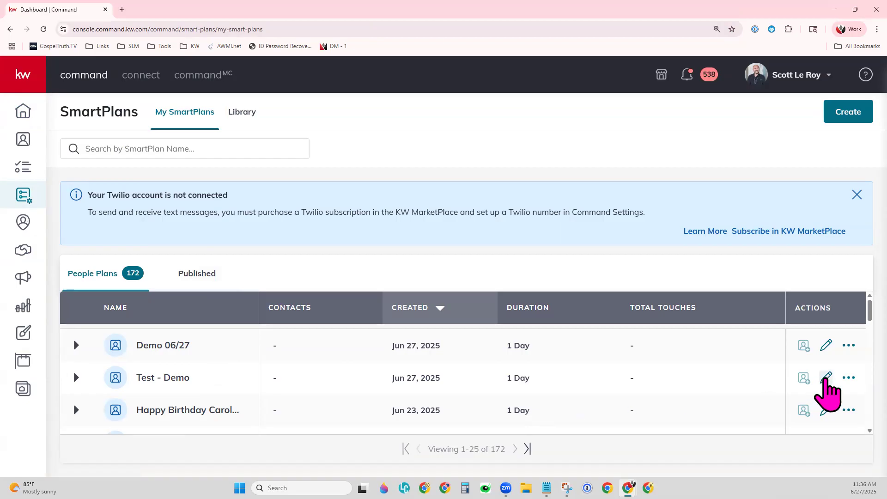
left_click(824, 379)
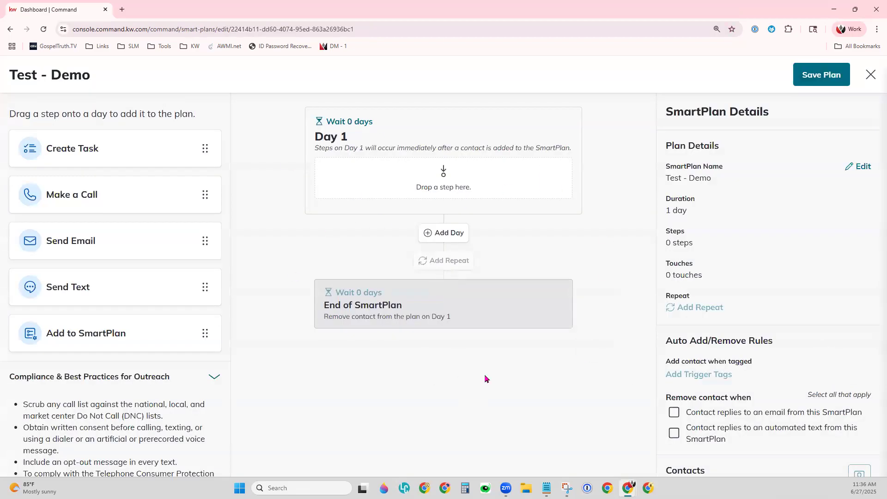
scroll(769, 351, "down", 1)
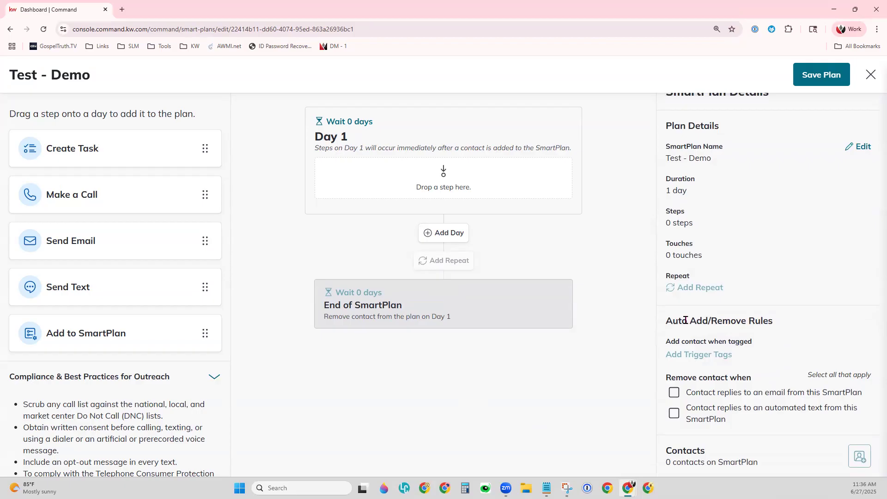
left_click_drag(664, 320, 783, 318)
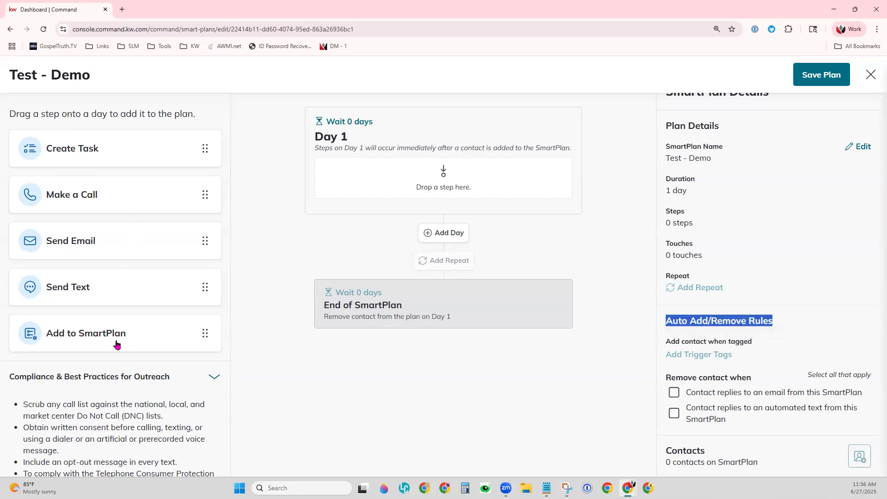
left_click_drag(77, 337, 402, 178)
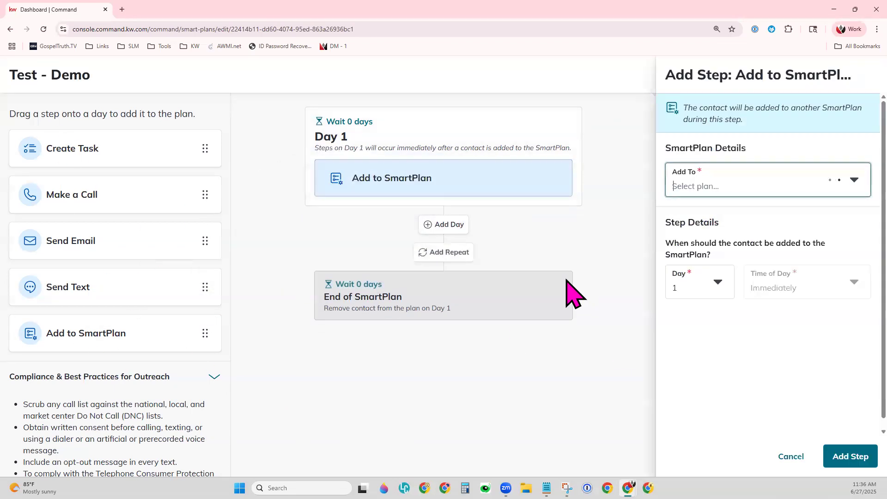
Step: Point the Day 1 Add to SmartPlan step at Demo 06/27 and add it
left_click(723, 193)
left_click(721, 218)
left_click(852, 457)
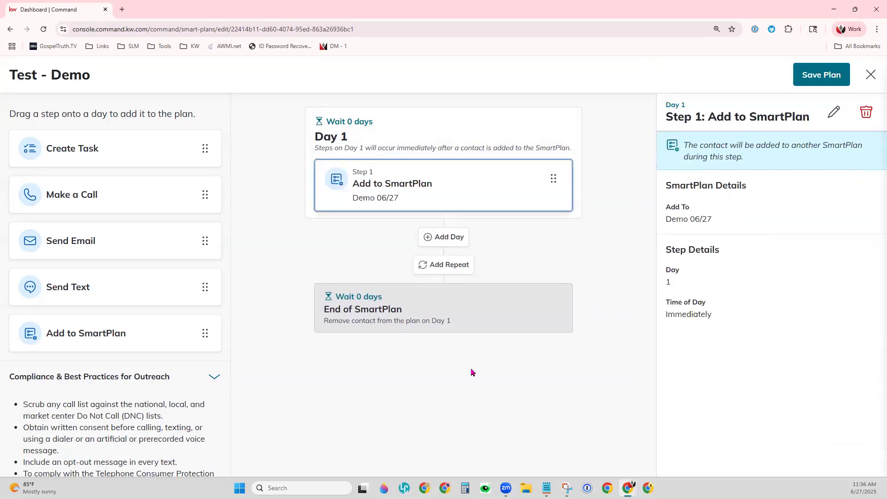
Step: Save the Test - Demo plan and look at its Auto Add/Remove Rules section
left_click(514, 242)
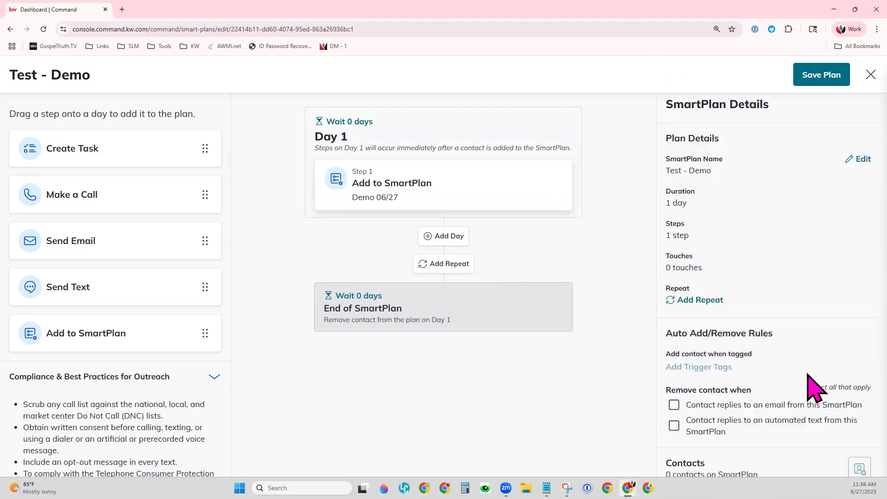
scroll(785, 379, "down", 1)
left_click(815, 75)
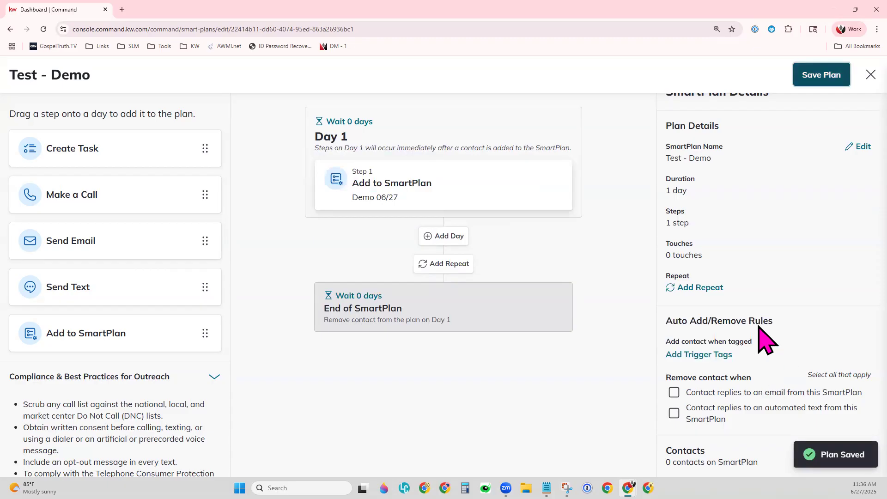
left_click_drag(666, 320, 772, 321)
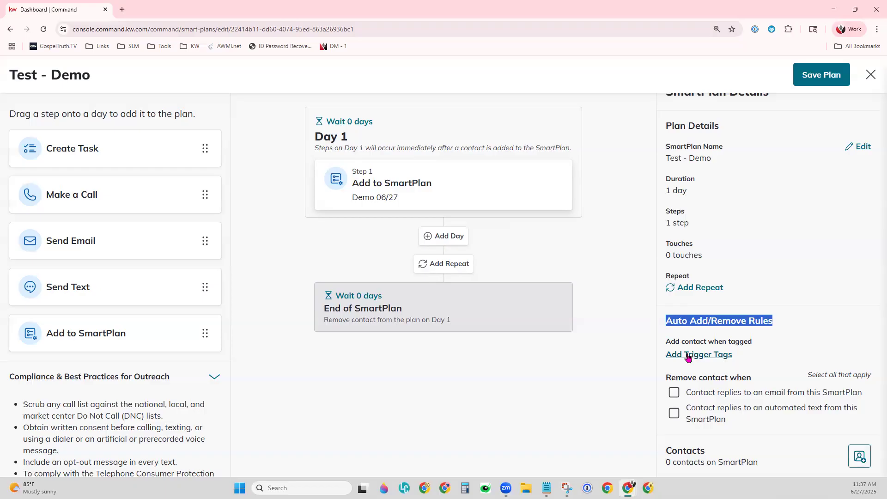
left_click(688, 355)
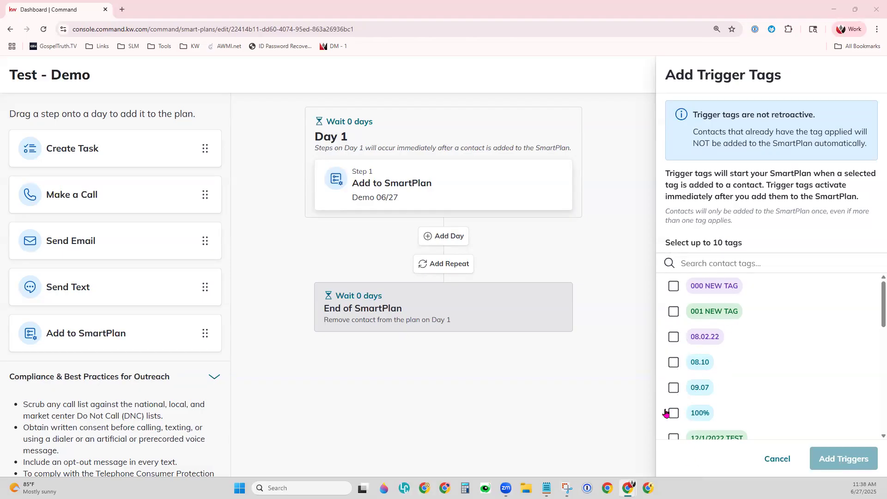
left_click(764, 460)
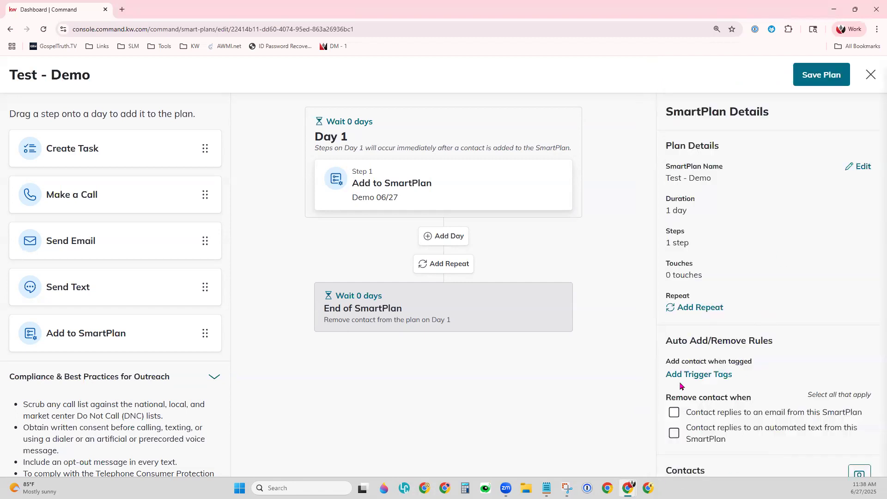
scroll(811, 452, "down", 1)
left_click_drag(666, 378, 751, 376)
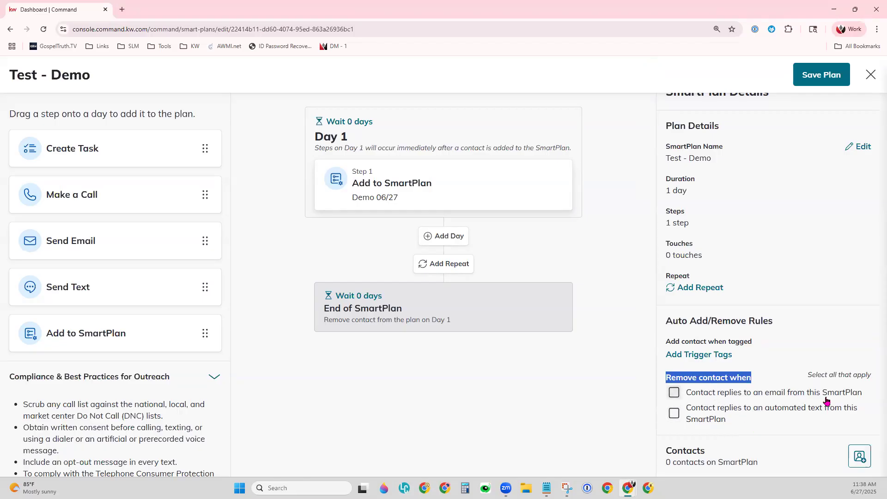
Step: Leave both reply-removal options unchecked, save Test - Demo, and return to the home dashboard
left_click(674, 392)
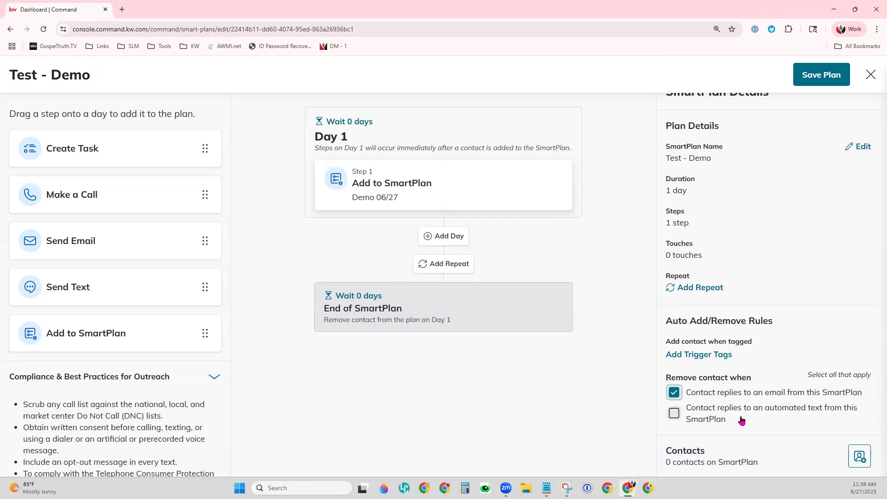
left_click(677, 415)
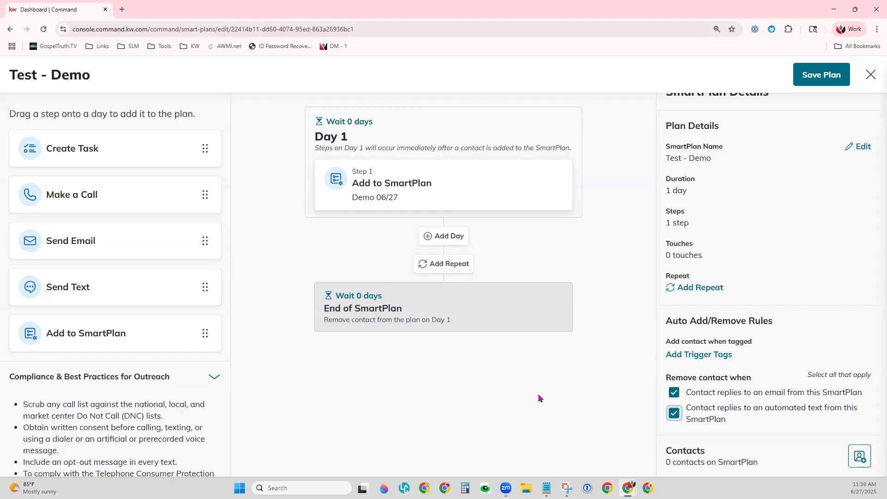
left_click(674, 392)
left_click(674, 414)
left_click(831, 81)
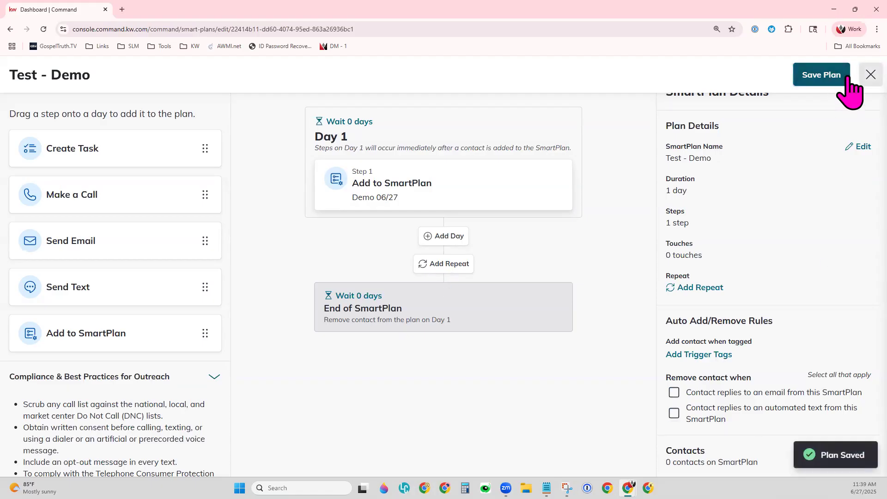
left_click(23, 111)
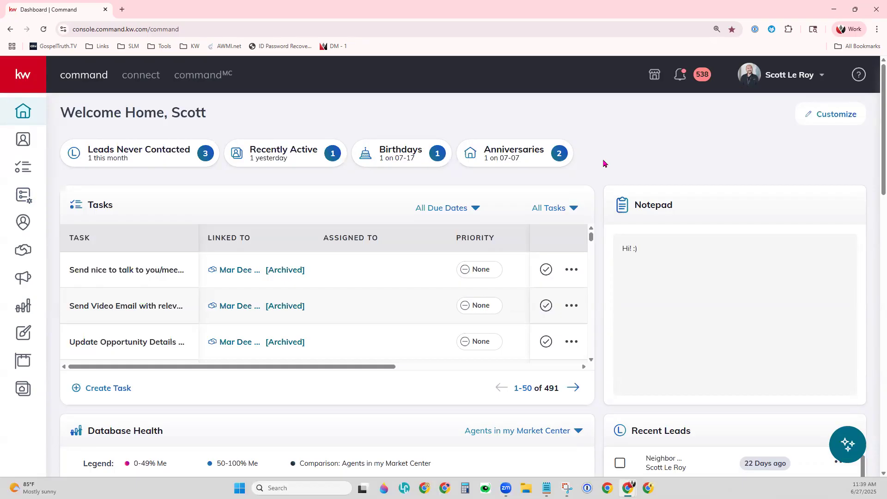
Step: Go to account Settings > Command Settings > Contacts > Lead Management
left_click(781, 79)
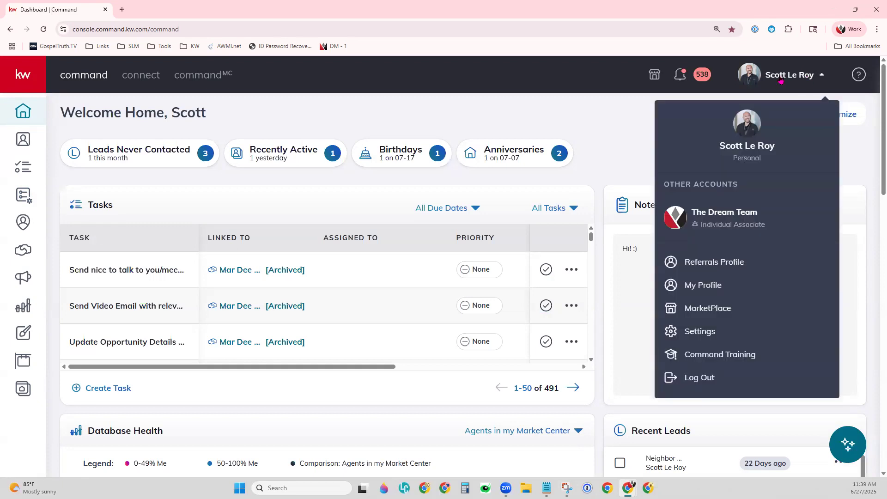
left_click(700, 332)
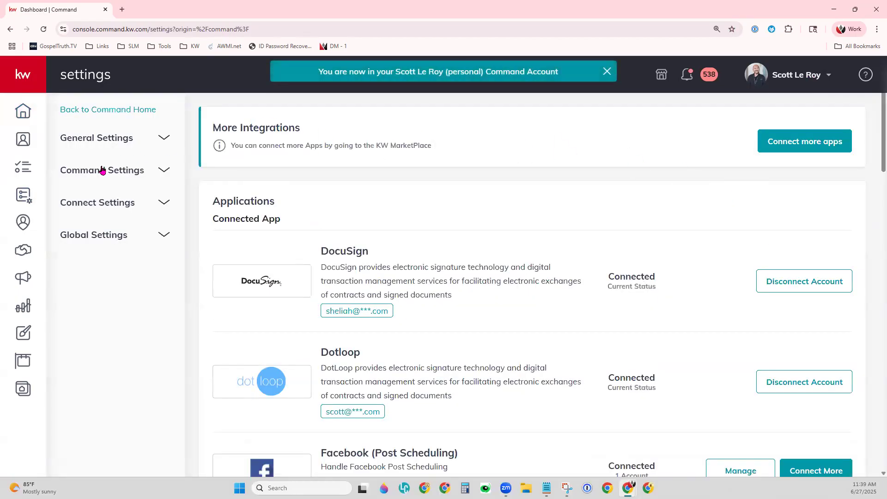
left_click(102, 171)
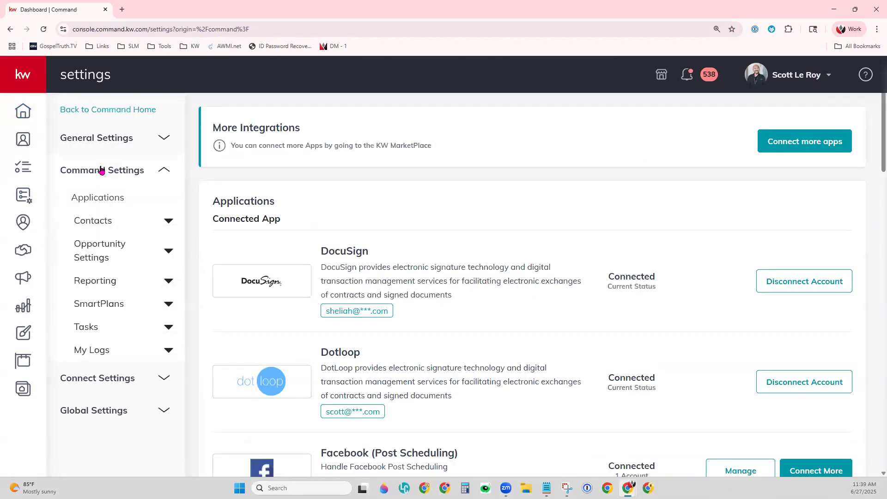
left_click(109, 222)
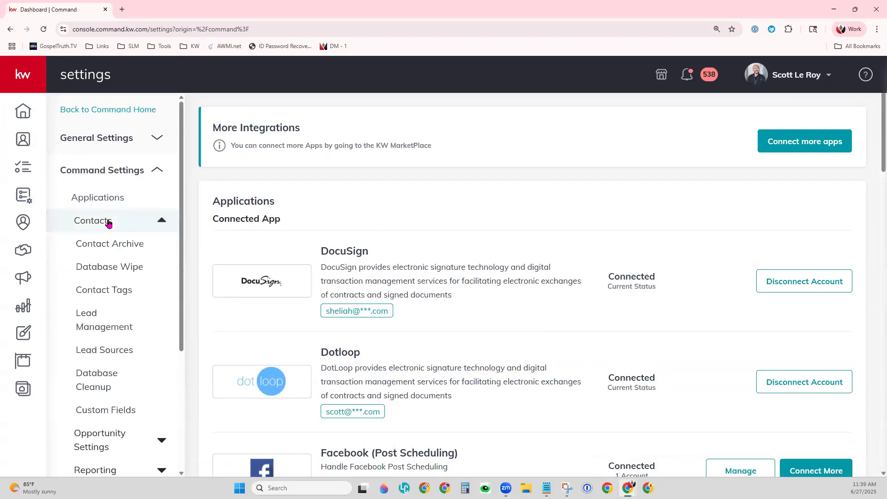
left_click(115, 331)
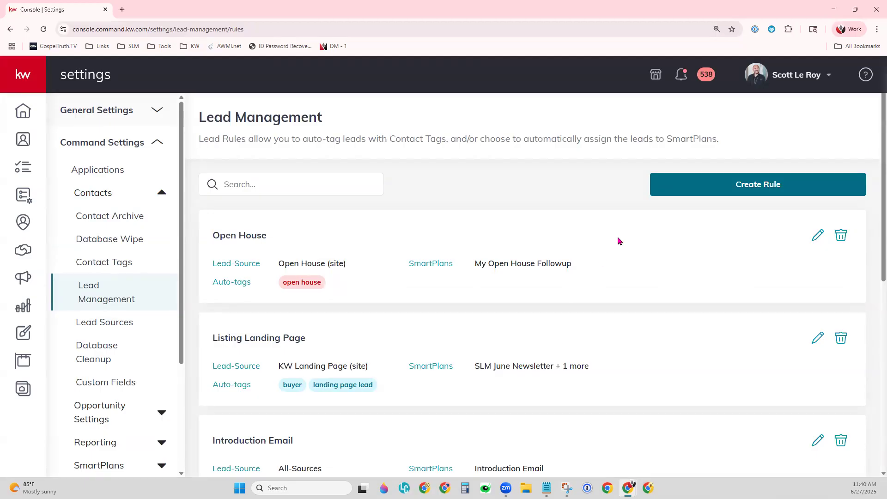
Step: Start a new lead rule titled 'All Lead - Introduction' that applies to all lead sources
left_click(716, 197)
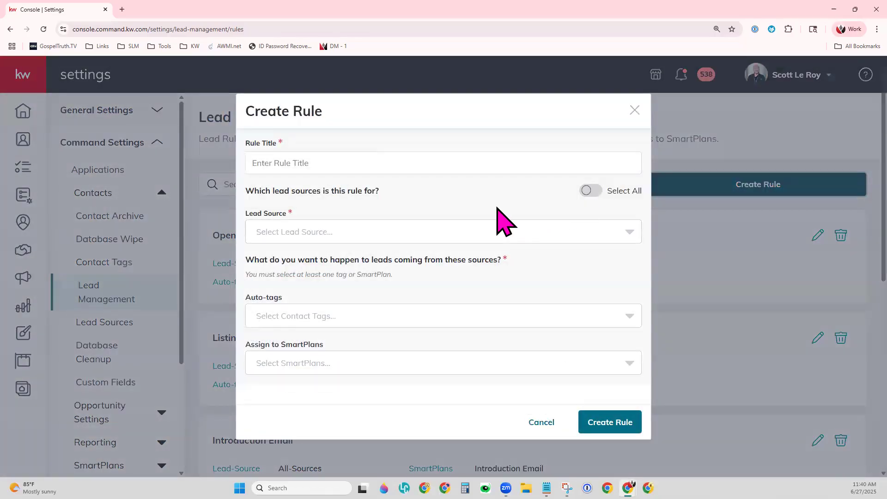
left_click(337, 166)
type("All Lead - Introducatio")
key("BackSpace")
key("BackSpace")
key("BackSpace")
key("BackSpace")
type("tion")
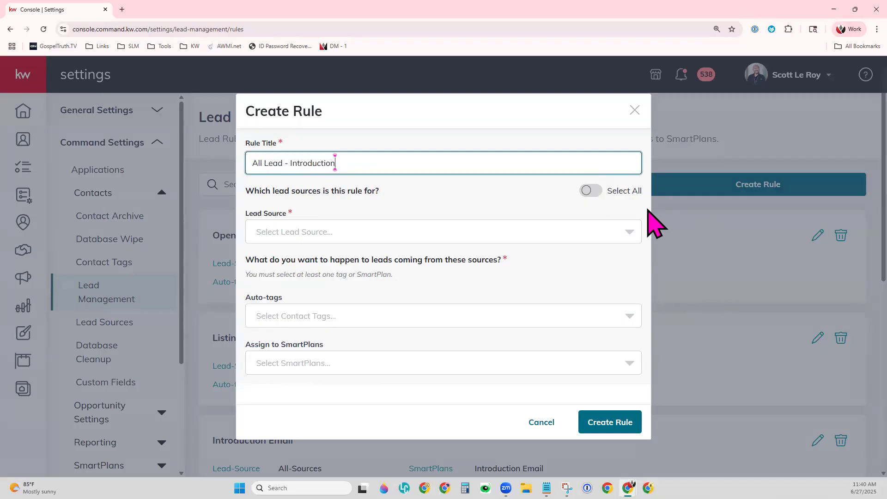
left_click(591, 190)
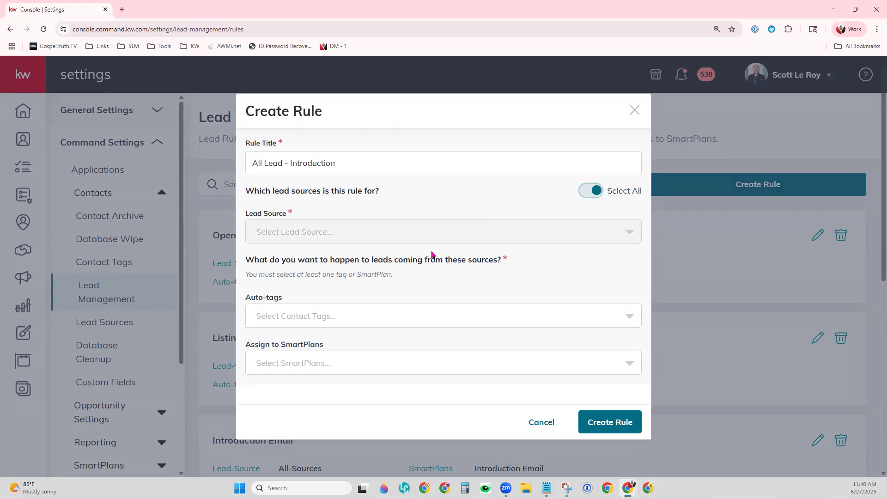
Step: Add the Hot Lead auto-tag to the rule and create it
left_click(343, 320)
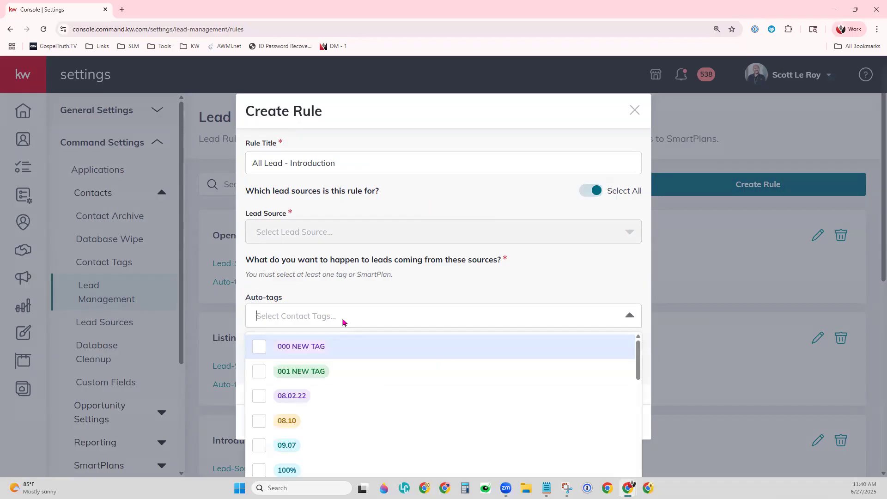
type("Hot Lead")
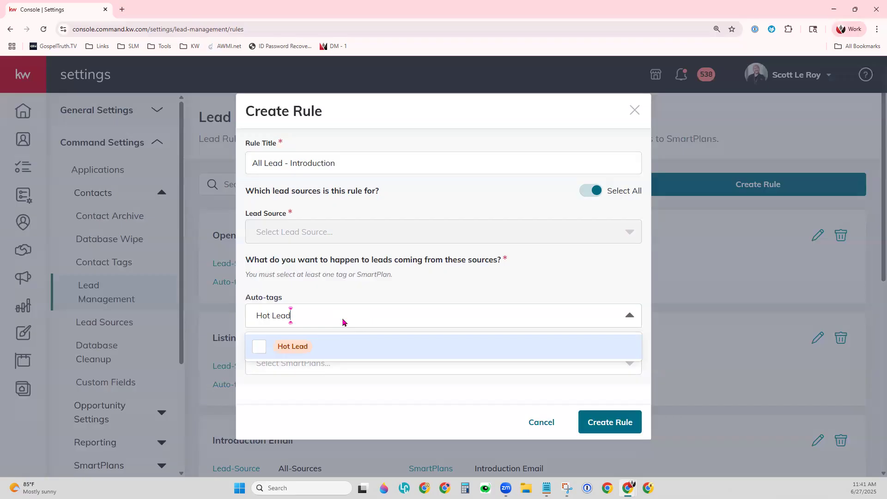
left_click(255, 353)
left_click(429, 296)
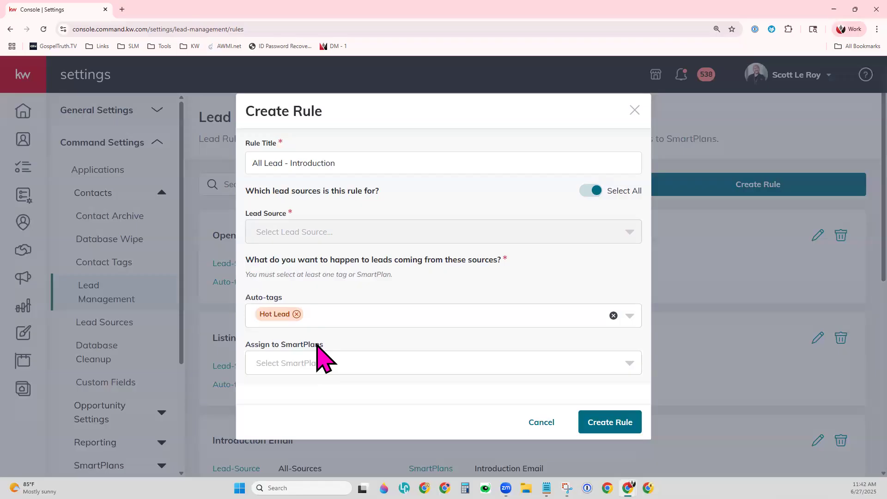
left_click(620, 429)
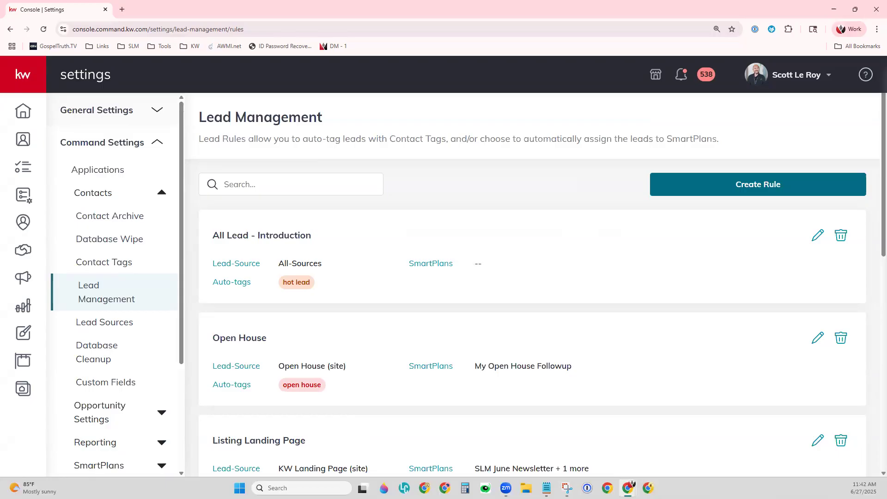
Step: From the SmartPlans list, create a new plan named 'Intro Email - Demo'
left_click(22, 195)
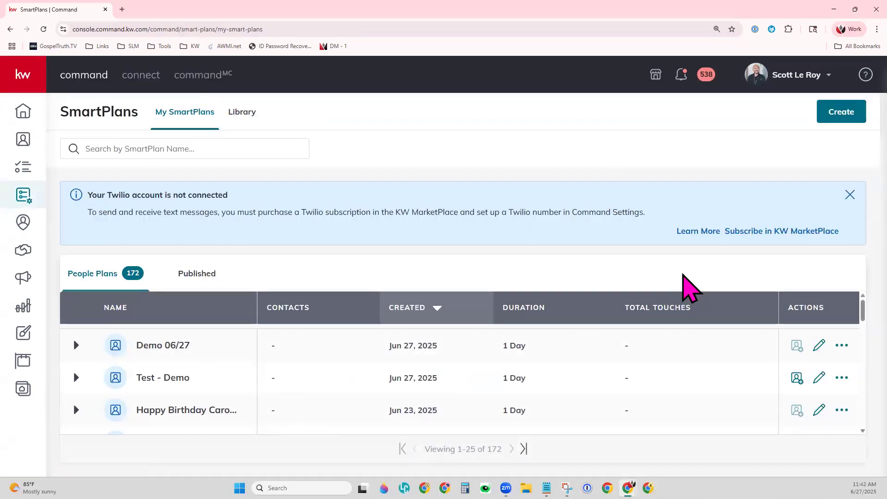
left_click(852, 110)
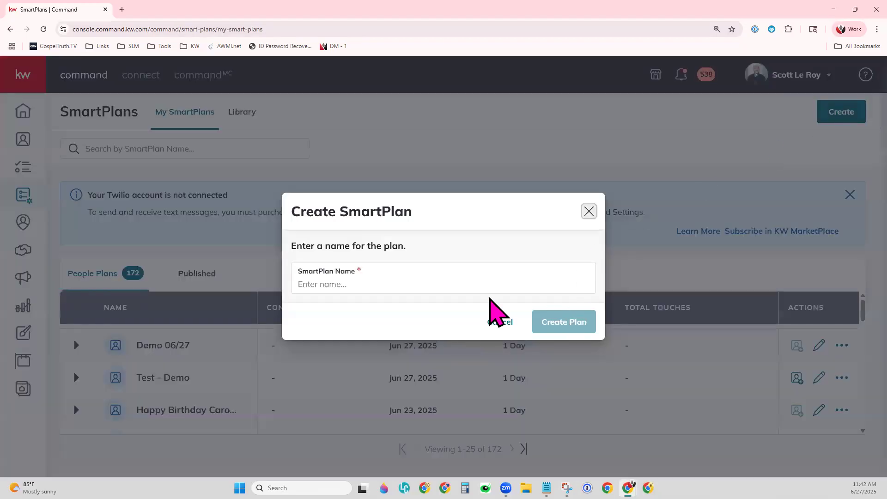
left_click(420, 284)
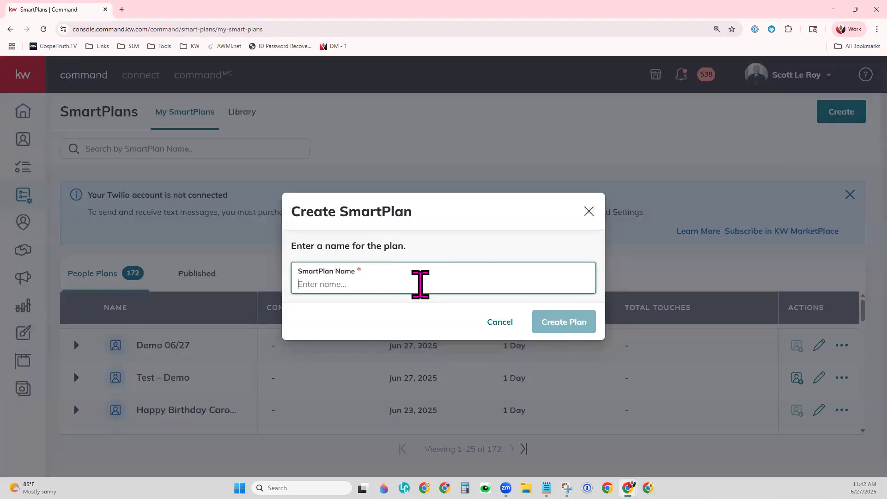
type("in")
key("BackSpace")
key("BackSpace")
type("I")
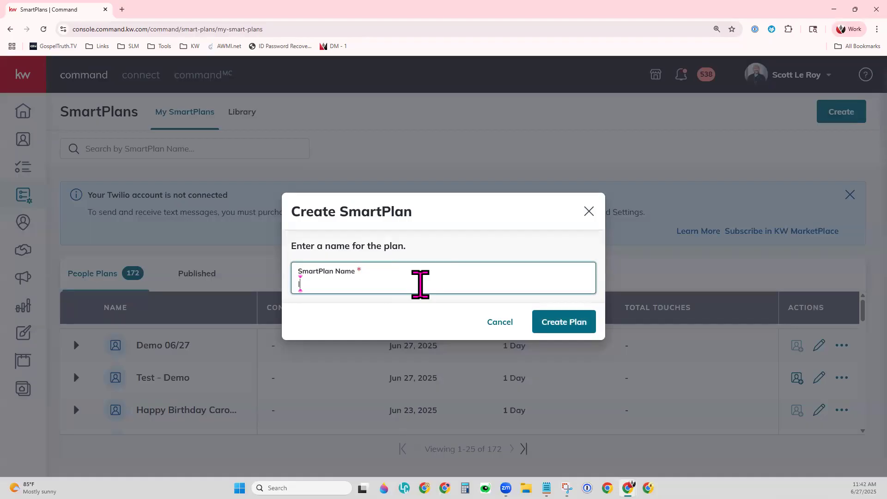
type("ntro Email - Demo")
left_click(536, 324)
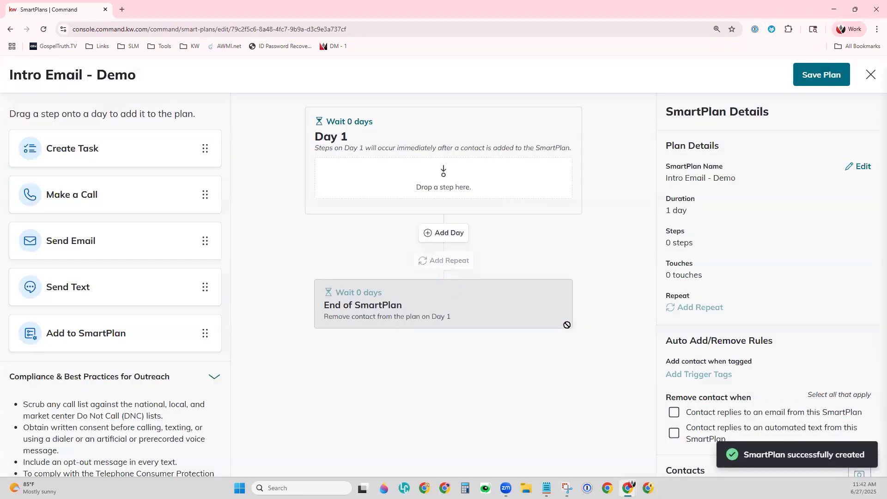
Step: Put a Send Email step on Day 1 of Intro Email - Demo
left_click_drag(51, 243, 386, 176)
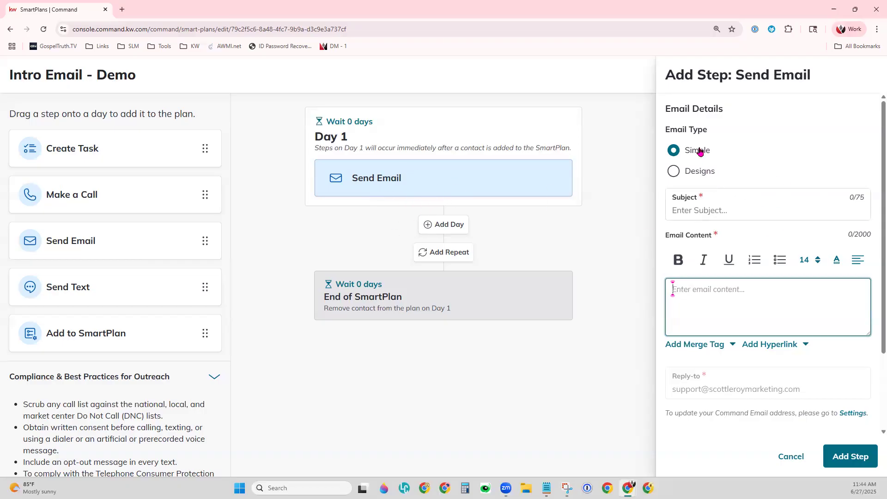
Step: Set the subject 'So glad you reached out!' and open the body with 'Hi {contact.first.name}!'
left_click(722, 210)
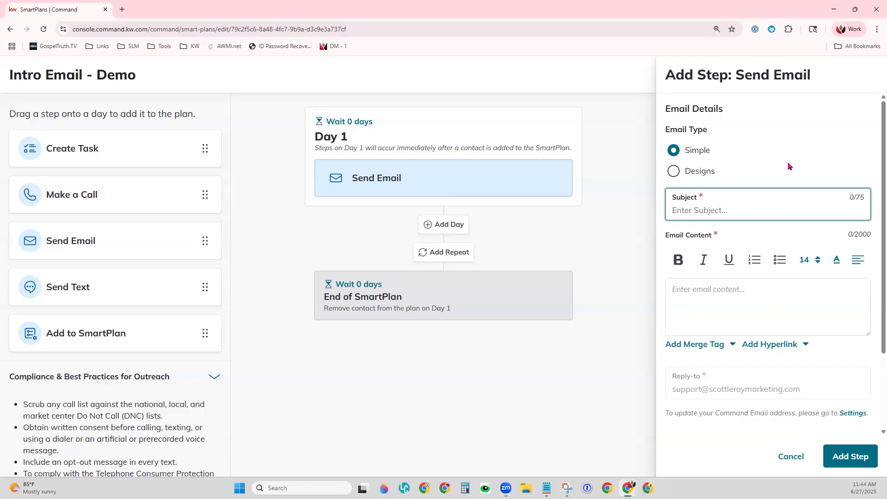
type("So glad you reached out!")
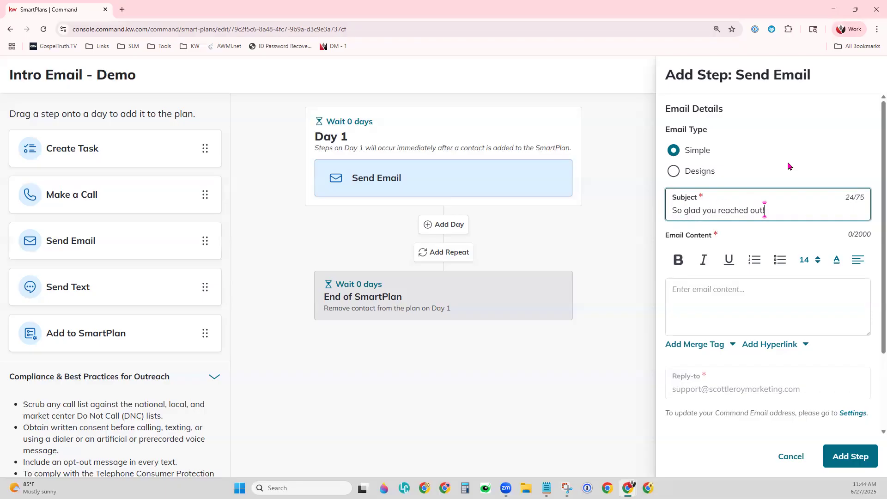
left_click(737, 324)
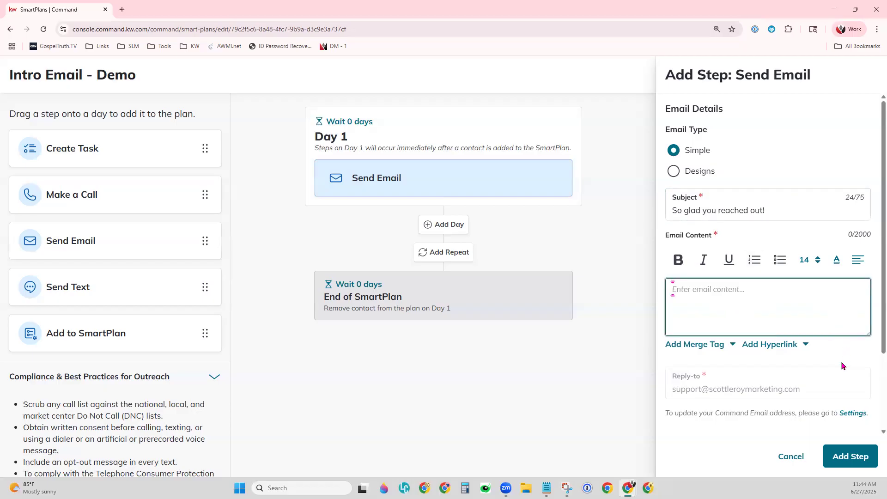
type("Hi")
left_click(714, 346)
left_click(823, 246)
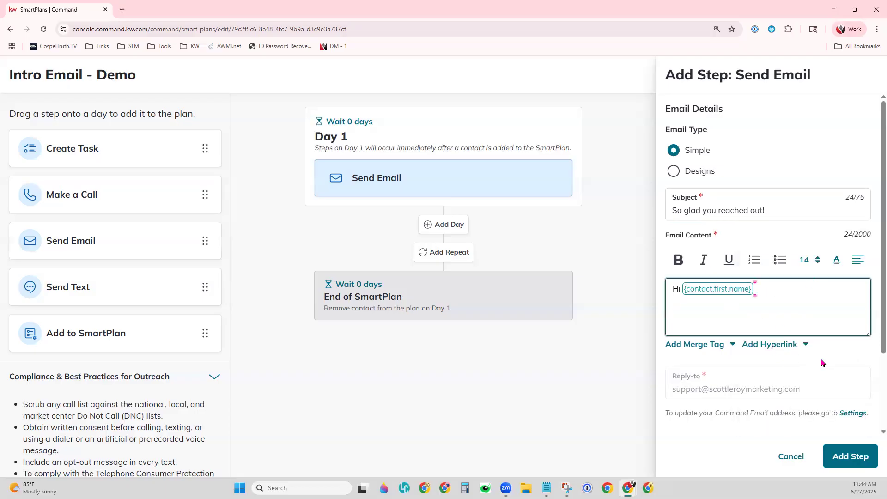
type("!")
key("Return")
key("Return")
Step: Write the thank-you paragraph and the 'Until we connect' line linking to the personal app
type("Thank you for reaching")
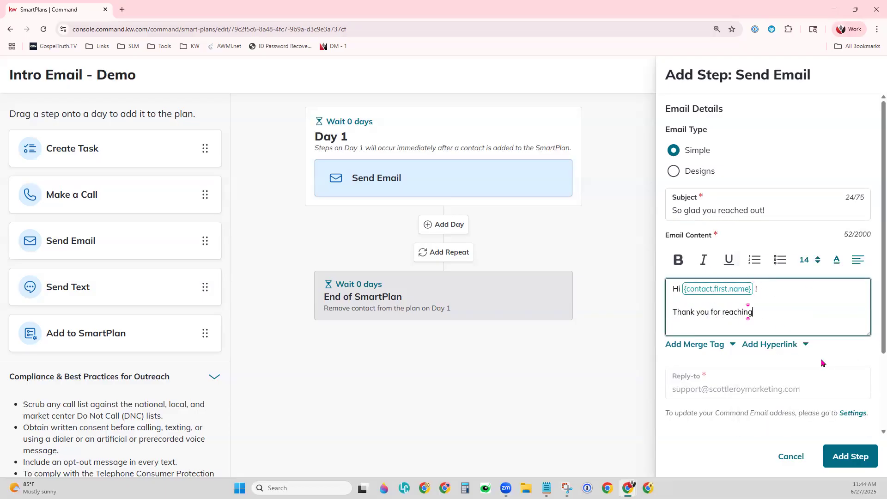
type(" out to me! Please watch your ")
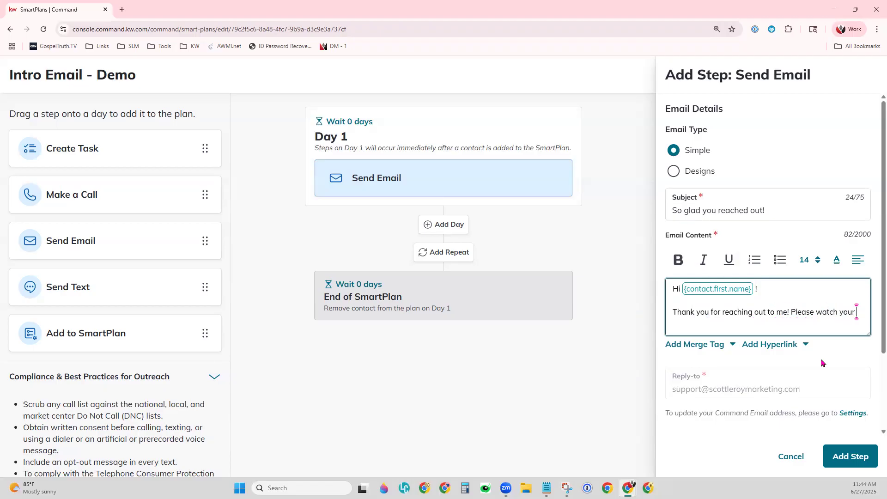
type("phone because I will be calling you")
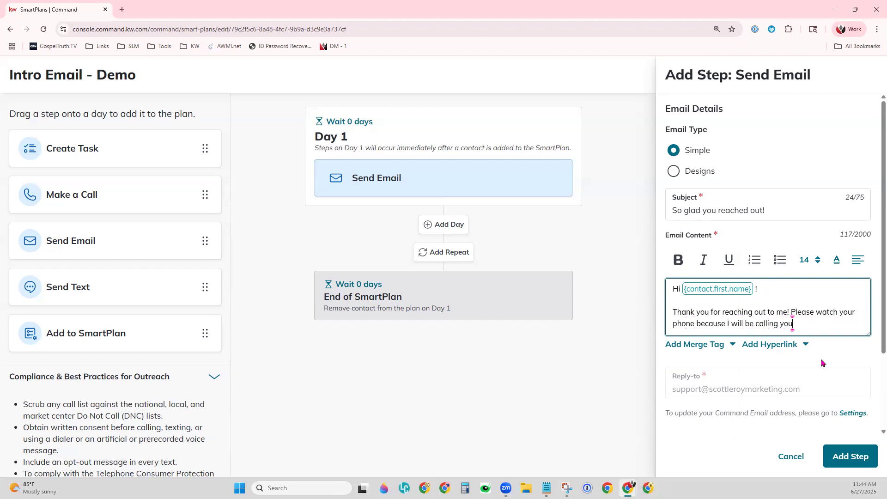
type(" any minute!")
key("Return")
key("Return")
type("Until w econ")
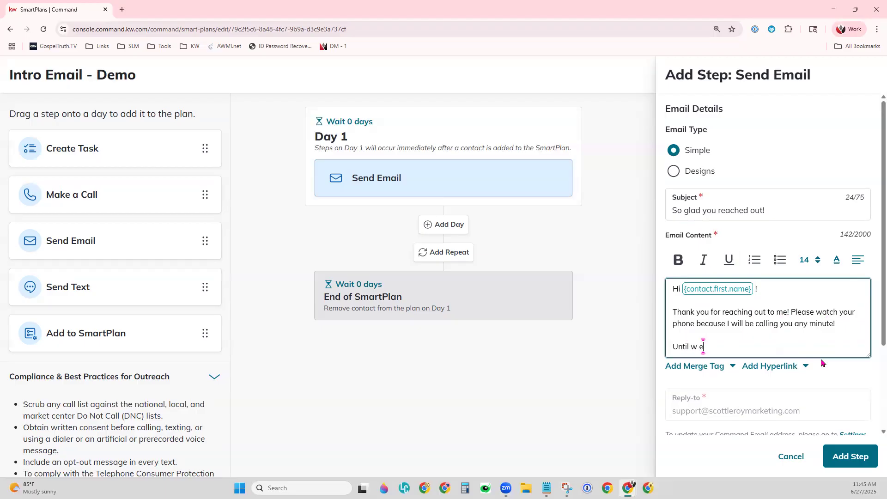
key("BackSpace")
key("BackSpace")
key("BackSpace")
key("BackSpace")
key("BackSpace")
type("e cont")
key("BackSpace")
type("nect, here's a link to my pers")
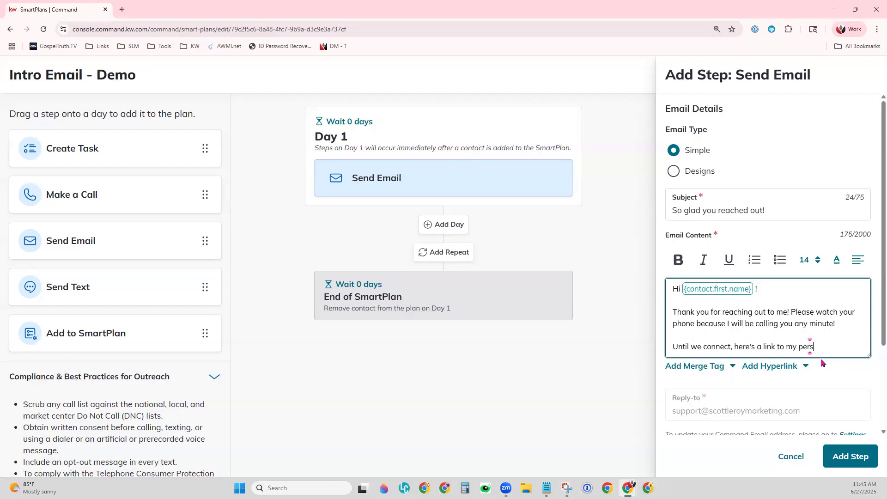
type("onal App wehe")
key("BackSpace")
key("BackSpace")
key("BackSpace")
type("here you")
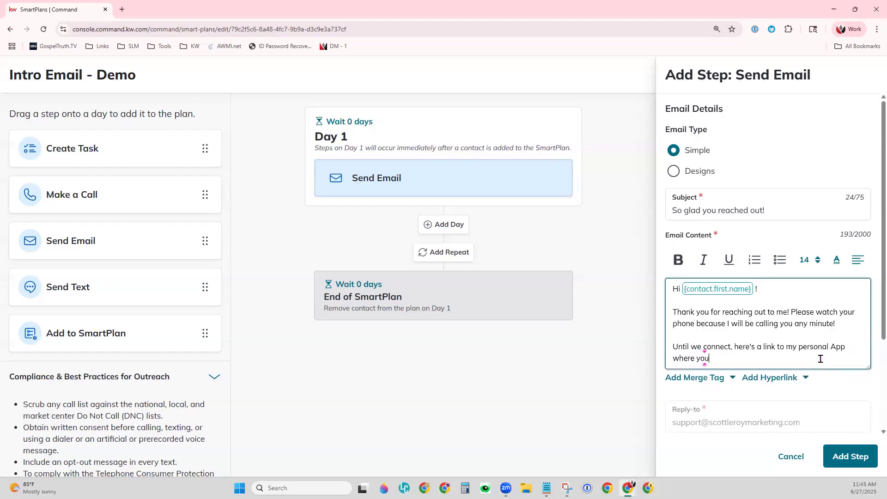
type(" can begin your sear")
type("ch right ")
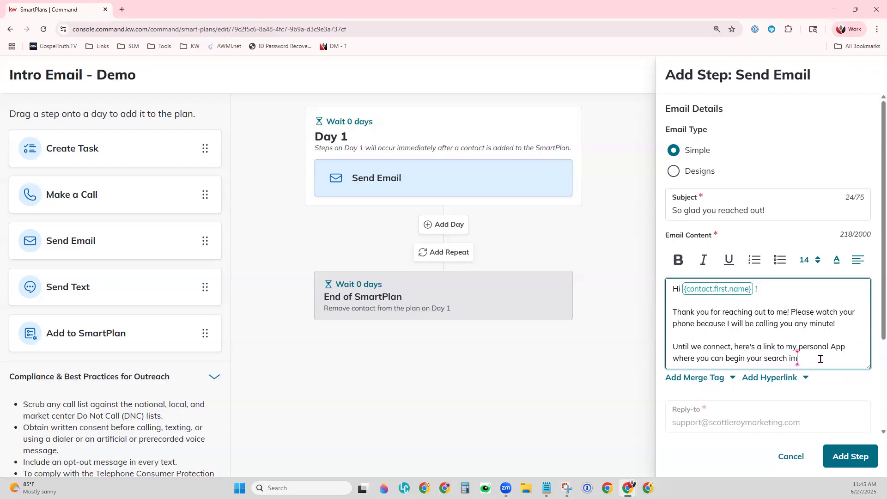
type("away! :)")
key("Return")
key("Return")
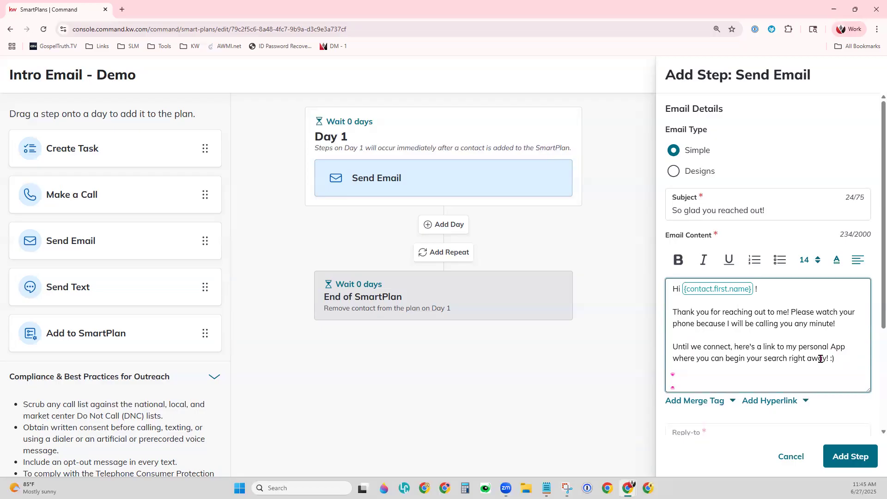
Step: Add a signature with the agent's name, phone number and REALTOR® on separate lines
type("Mandy")
key("Return")
type("123-")
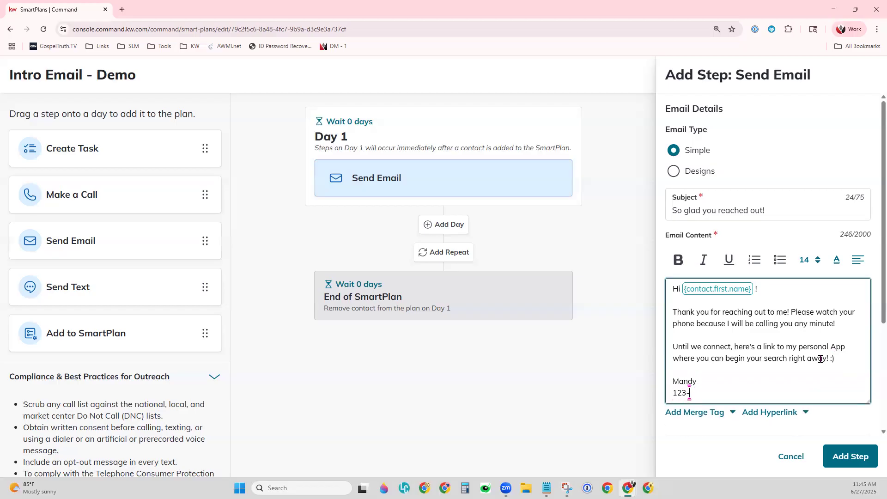
type("456-78999")
key("BackSpace")
scroll(821, 365, "down", 1)
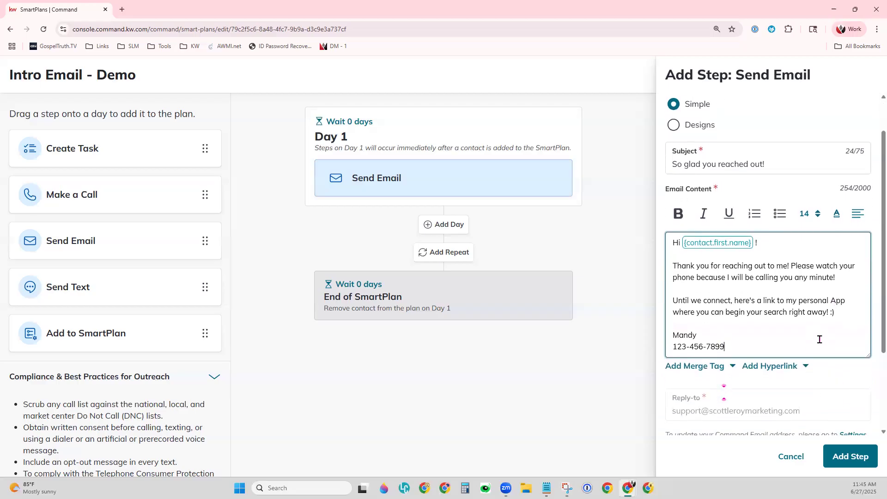
key("Return")
type("REALOT")
key("BackSpace")
key("BackSpace")
type("TOR")
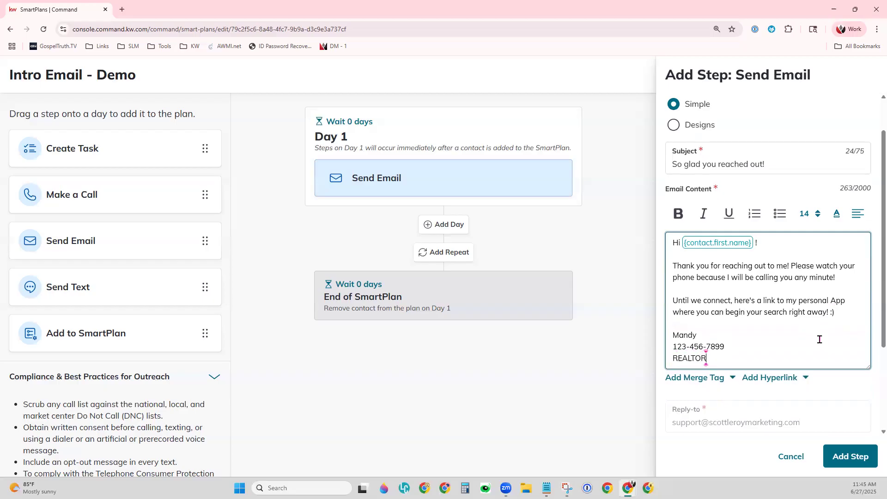
type("®")
key("Return")
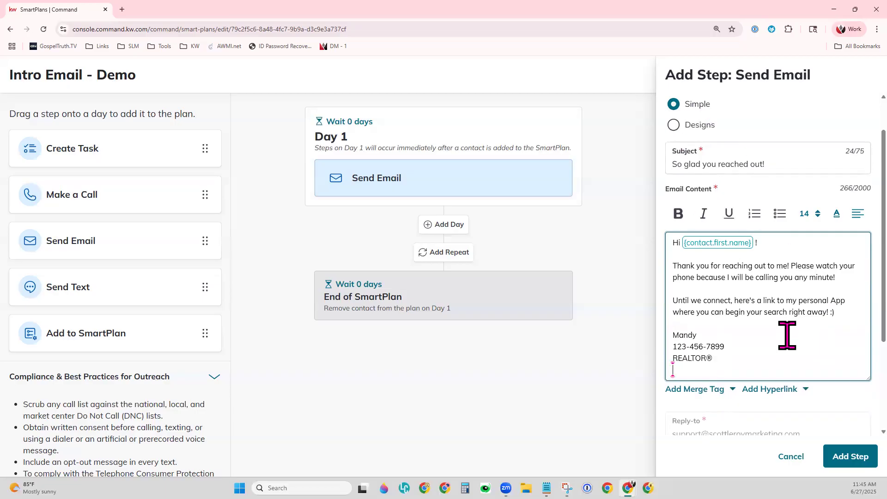
Step: Insert blank lines between the closing paragraph and the signature
scroll(787, 334, "up", 1)
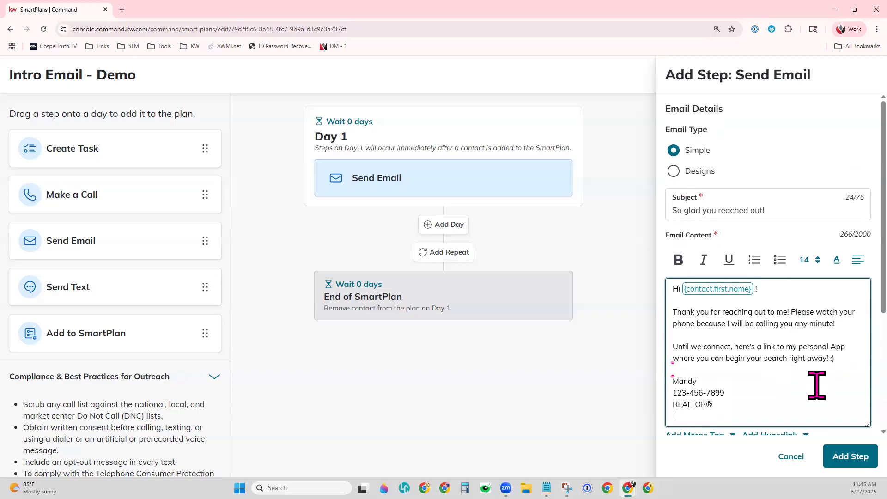
scroll(818, 376, "down", 1)
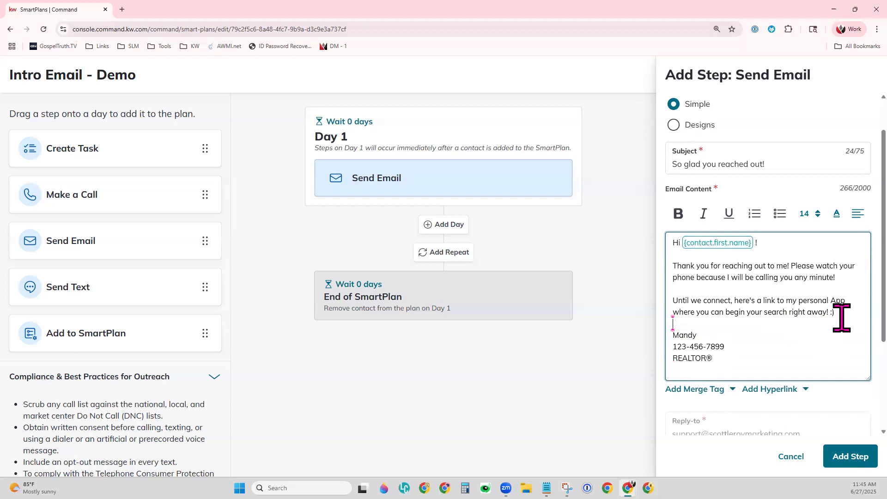
key("Return")
key("Return")
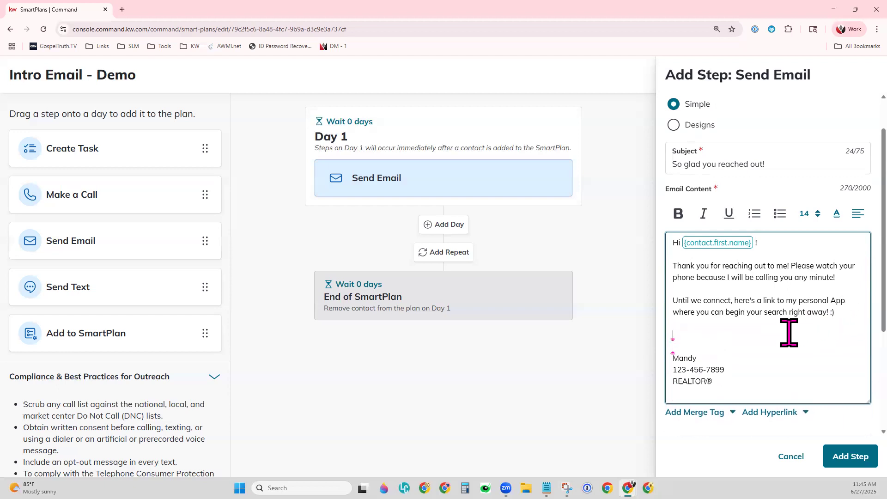
left_click(776, 414)
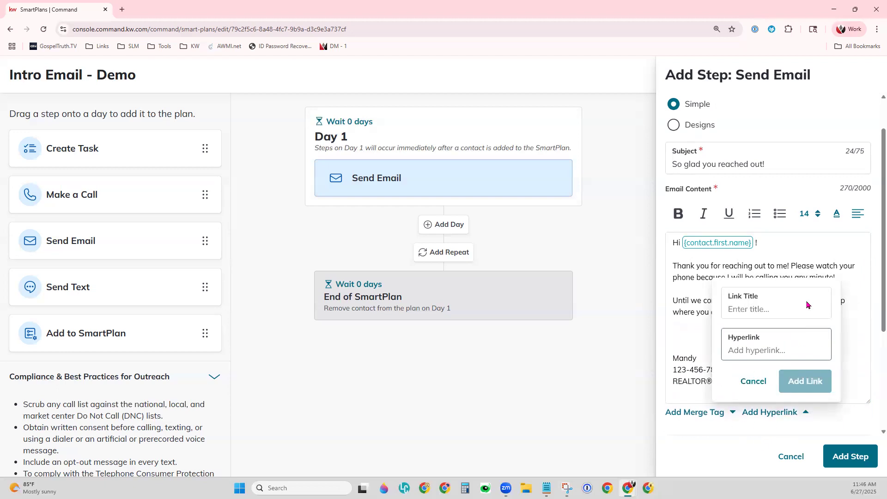
Step: Insert the {kw.app.link} merge tag into the email body, then add the email to Day 1 as Step 1
left_click(763, 383)
left_click(705, 412)
scroll(808, 393, "down", 3)
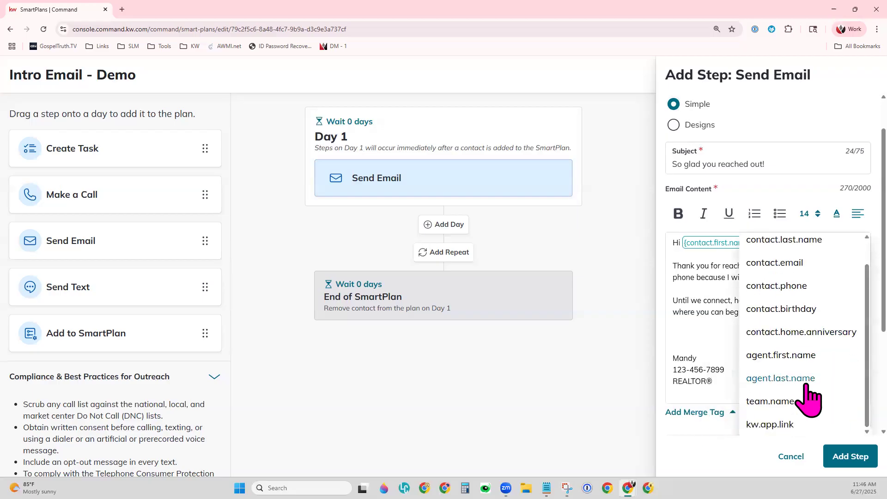
left_click(781, 424)
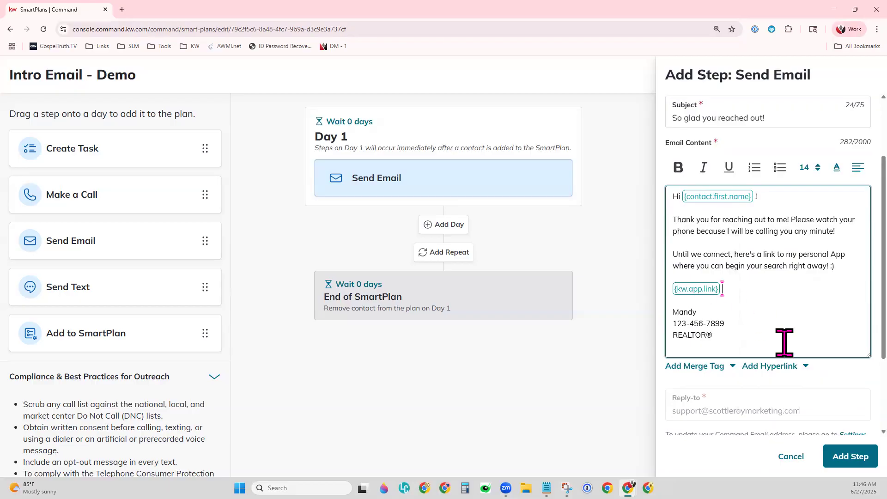
scroll(784, 342, "up", 1)
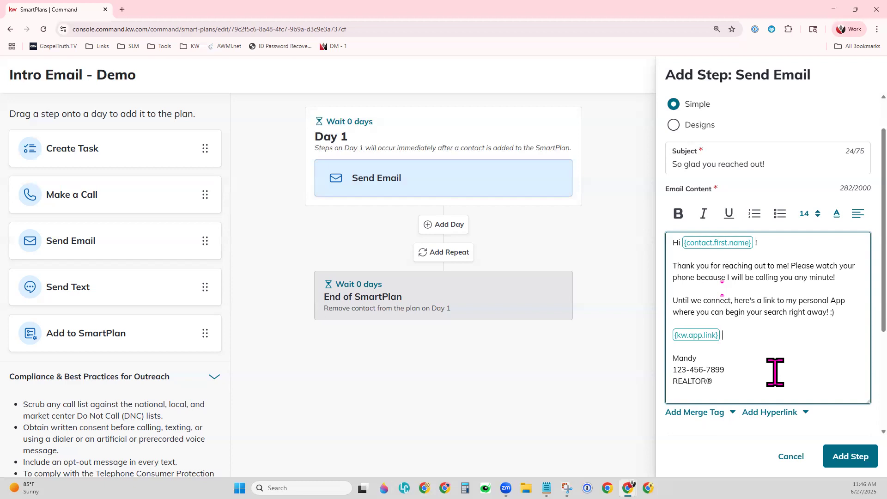
scroll(813, 347, "down", 3)
left_click(850, 456)
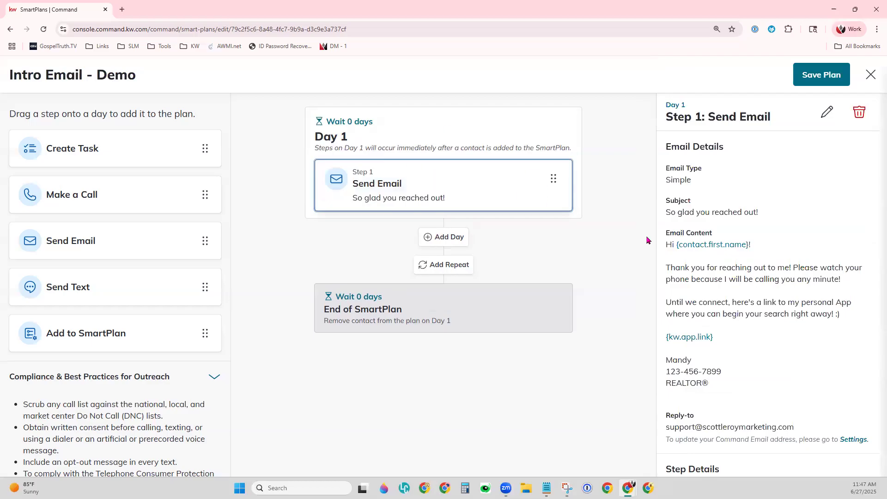
Step: Deselect the email step to show SmartPlan Details: 1 day, 1 step, 1 touch, 0 contacts
scroll(797, 342, "down", 2)
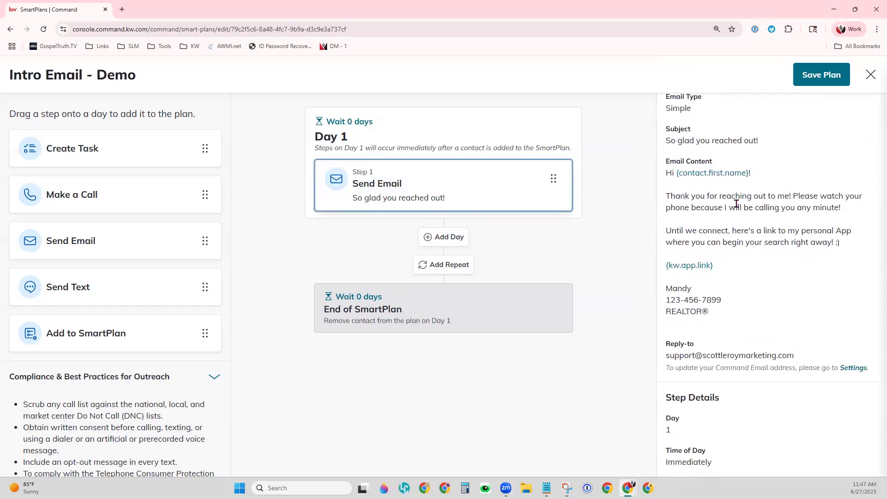
left_click(638, 397)
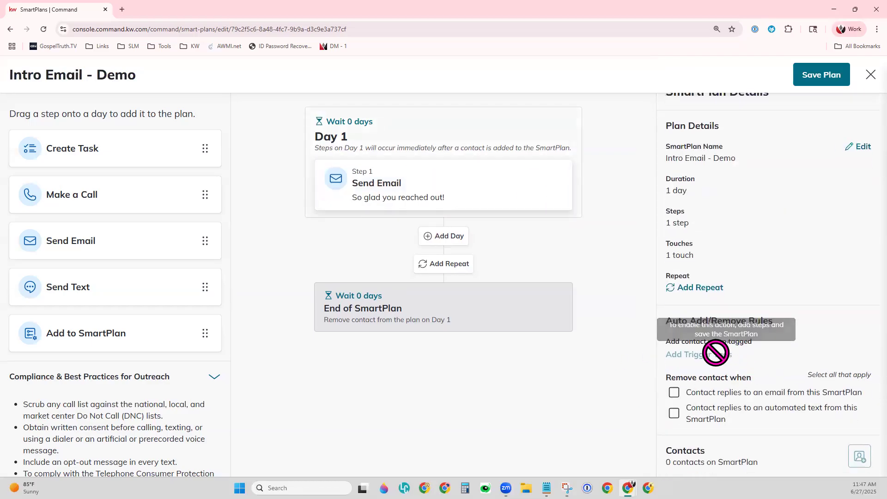
left_click(686, 357)
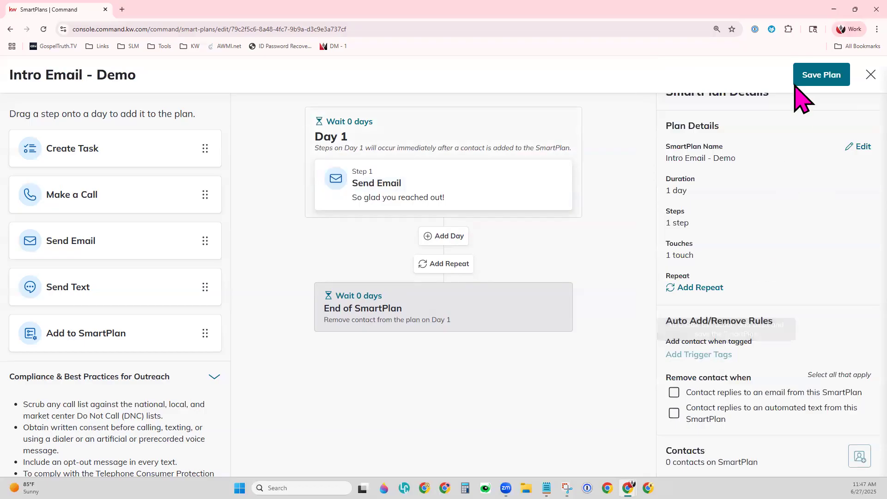
Step: Save the Intro Email - Demo plan and set Hot Lead as its trigger tag
left_click(821, 76)
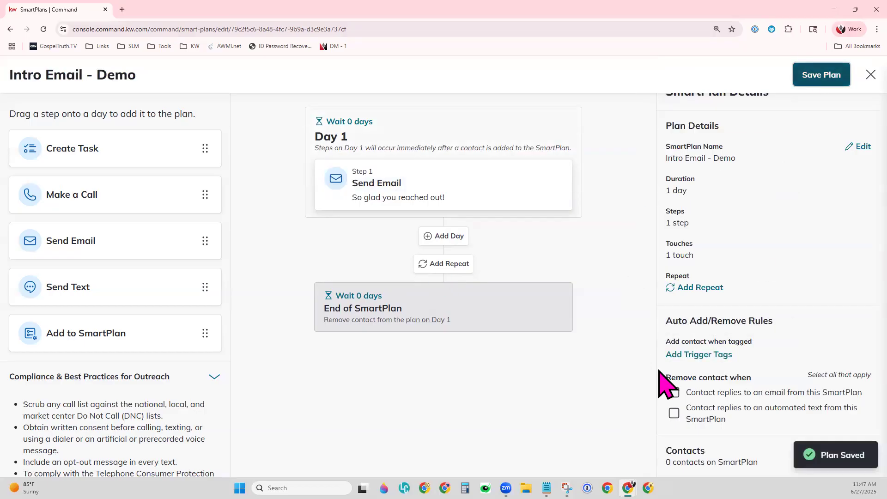
left_click(698, 356)
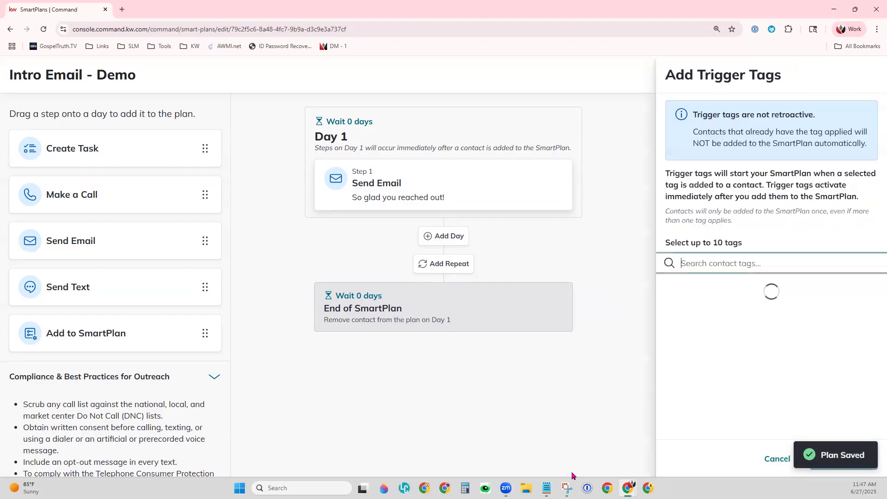
type("hot lead")
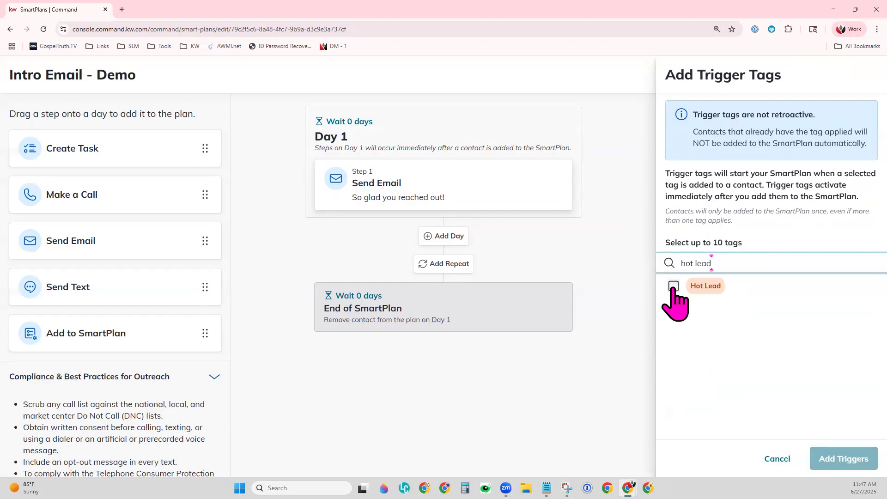
left_click(673, 288)
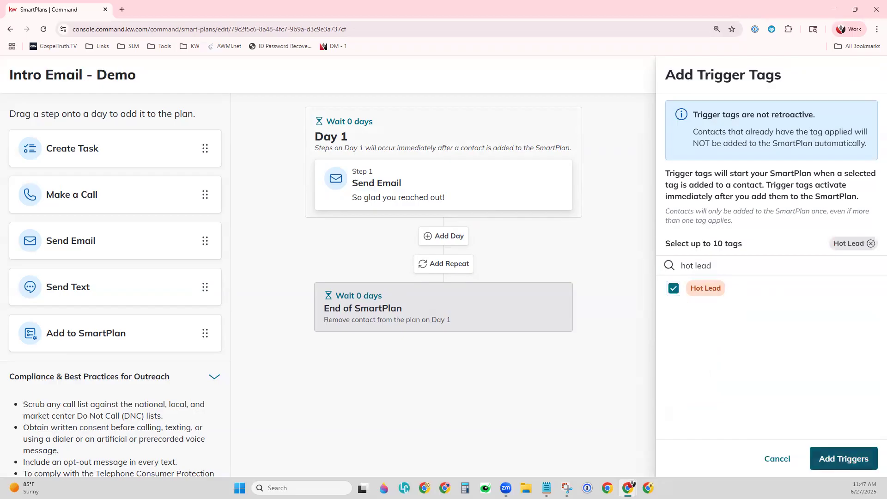
left_click(843, 458)
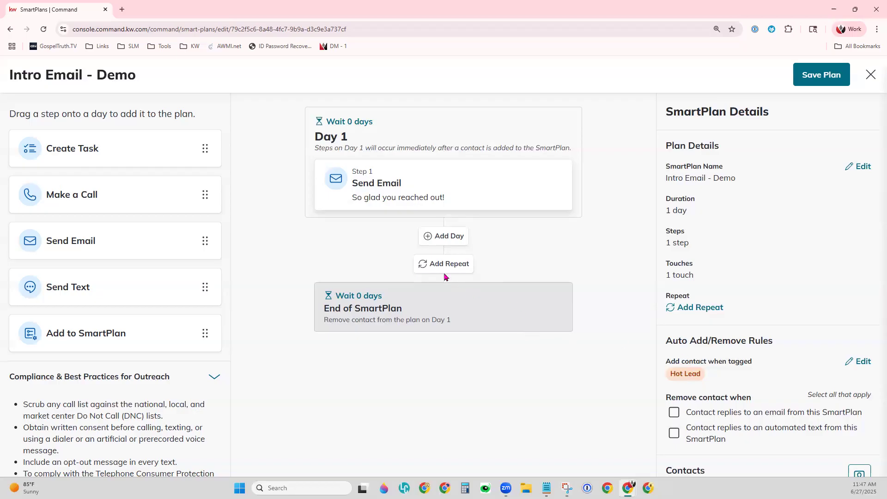
Step: Add a Day 2 after a one-day wait, trying an Add to SmartPlan step there but cancelling it
left_click(449, 236)
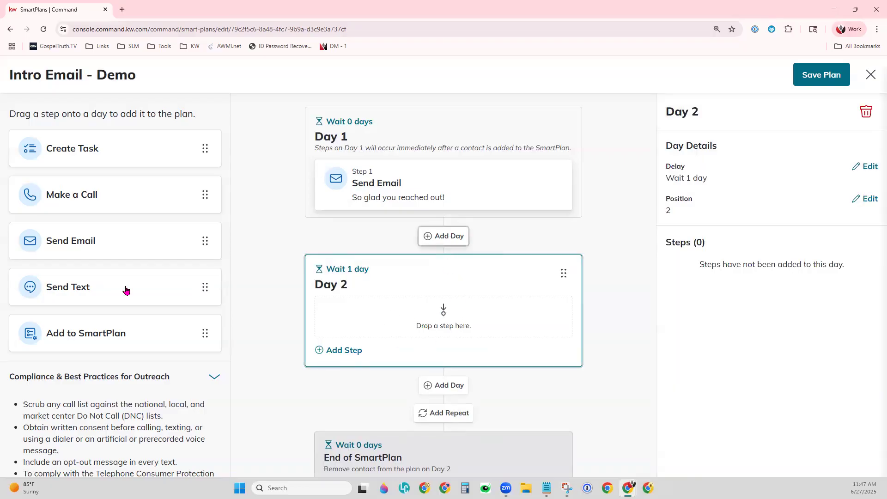
left_click_drag(119, 322, 411, 312)
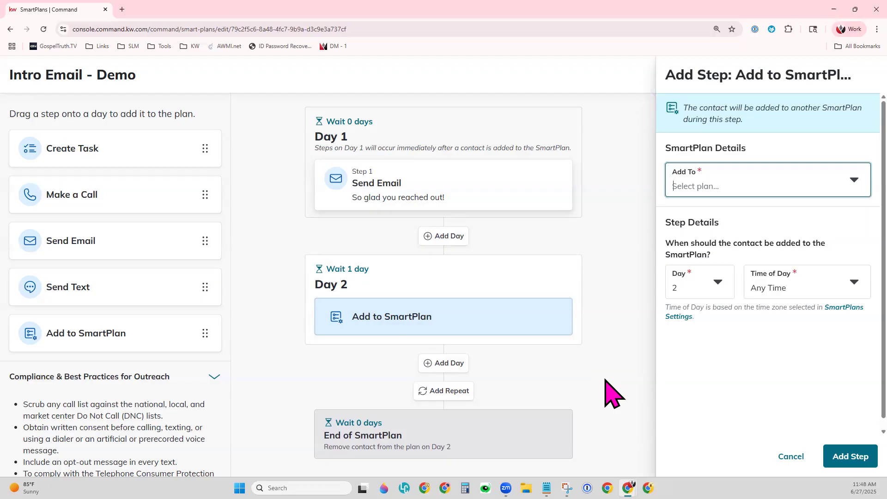
left_click(743, 193)
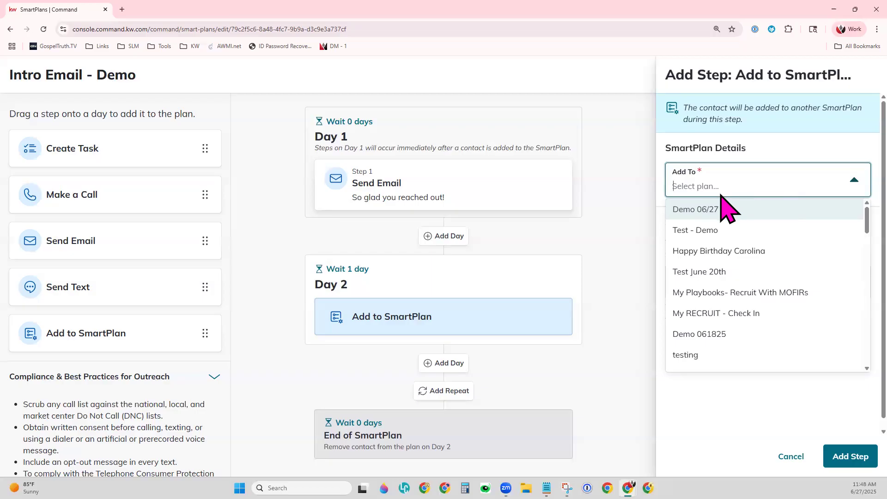
left_click(583, 248)
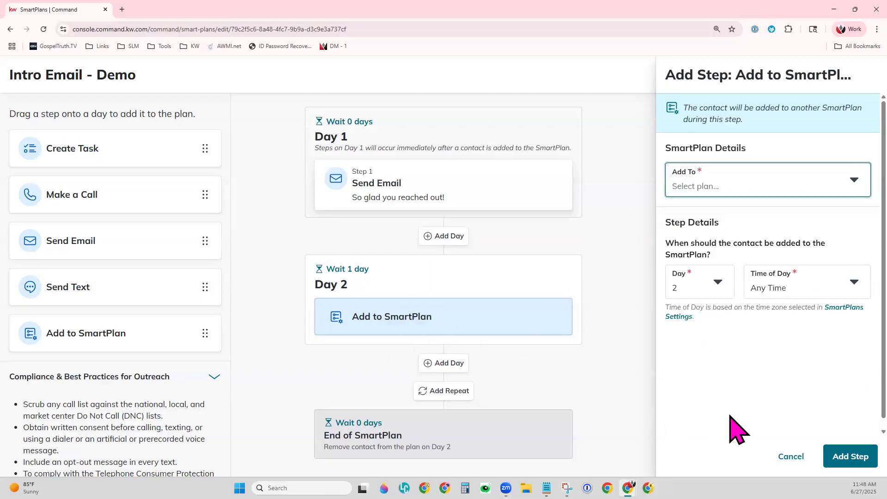
left_click(789, 456)
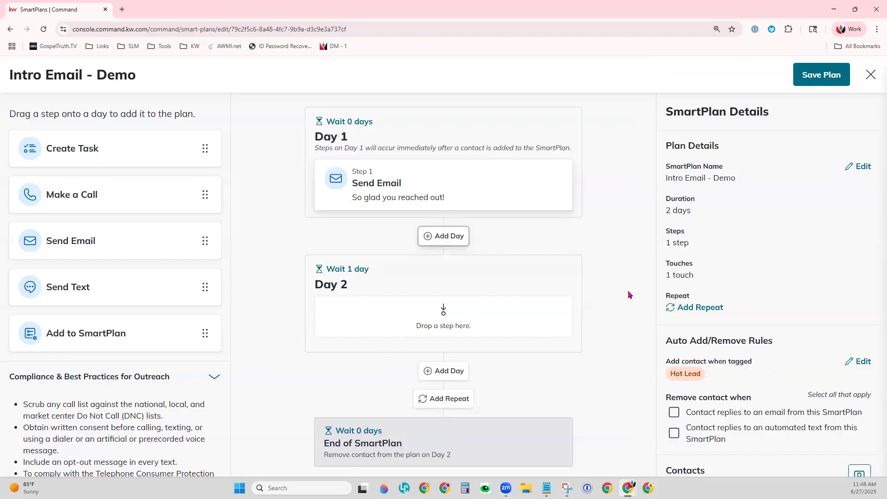
Step: Try saving the plan, which fails because Day 2 is empty, and inspect Day 2's delay
scroll(808, 427, "down", 1)
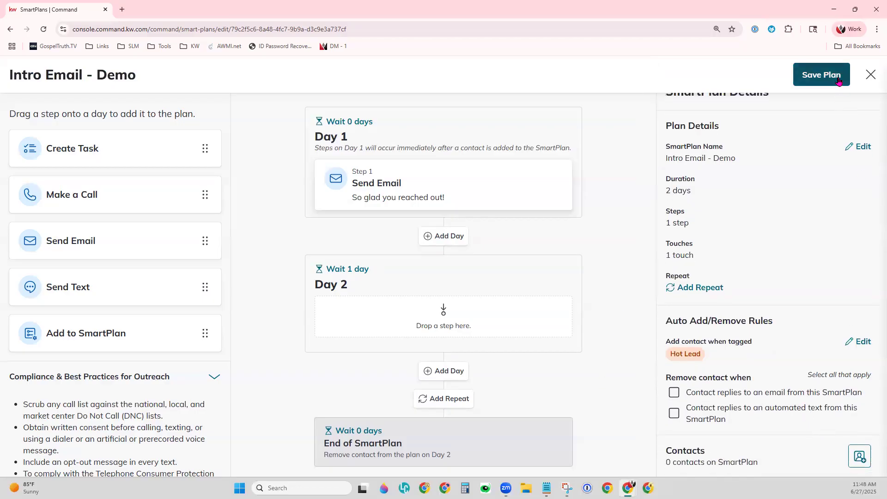
left_click(838, 81)
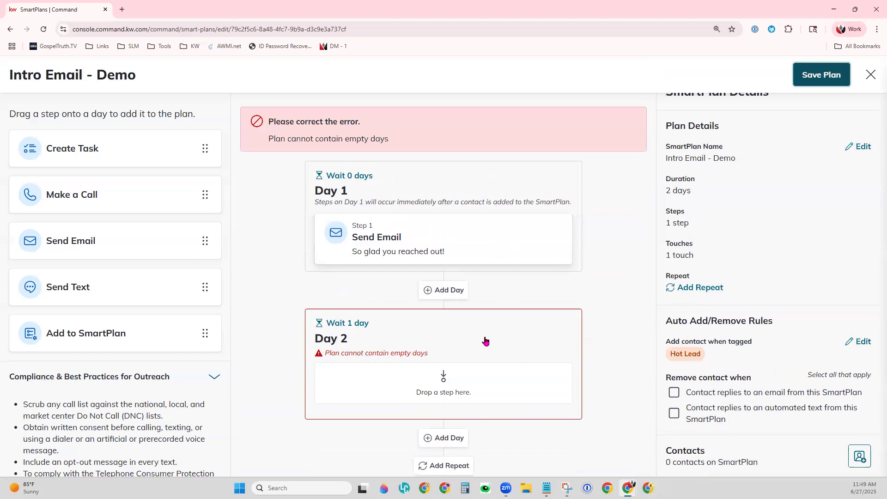
left_click(386, 331)
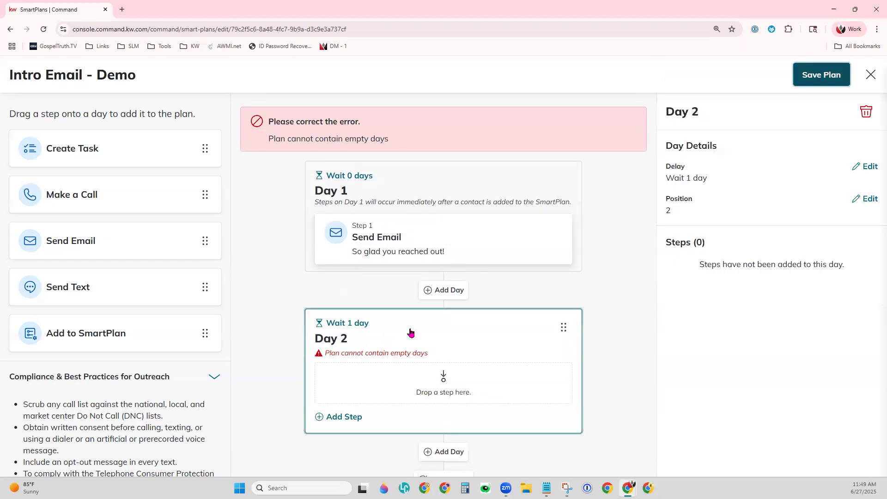
left_click(335, 324)
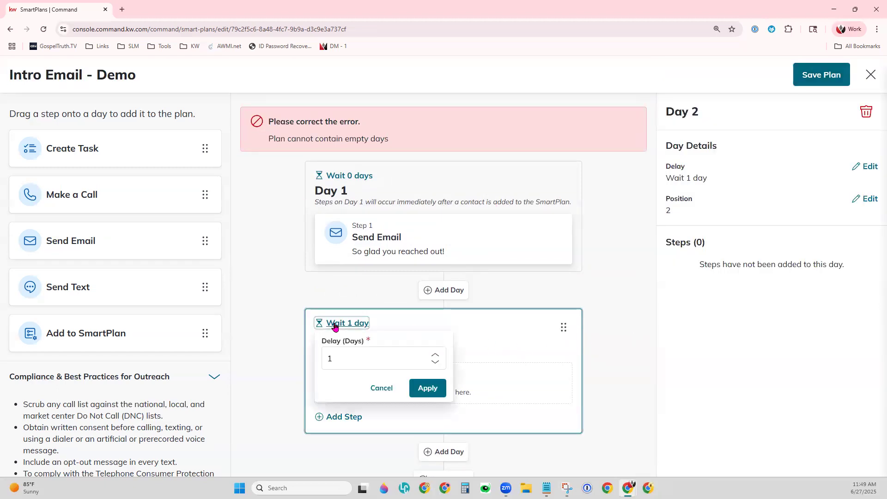
left_click(382, 388)
Step: Delete the empty Day 2 with the trash icon and confirm the deletion
scroll(531, 416, "down", 2)
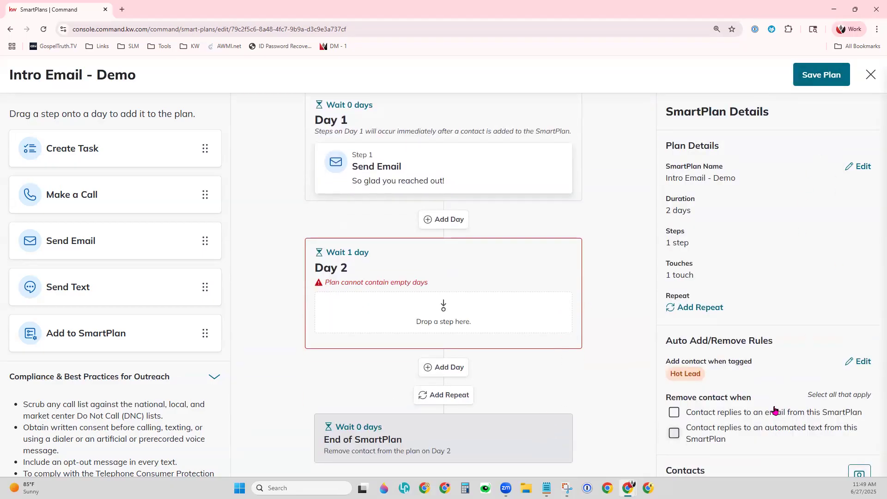
scroll(771, 411, "down", 1)
scroll(772, 411, "up", 1)
scroll(500, 313, "up", 2)
left_click(508, 326)
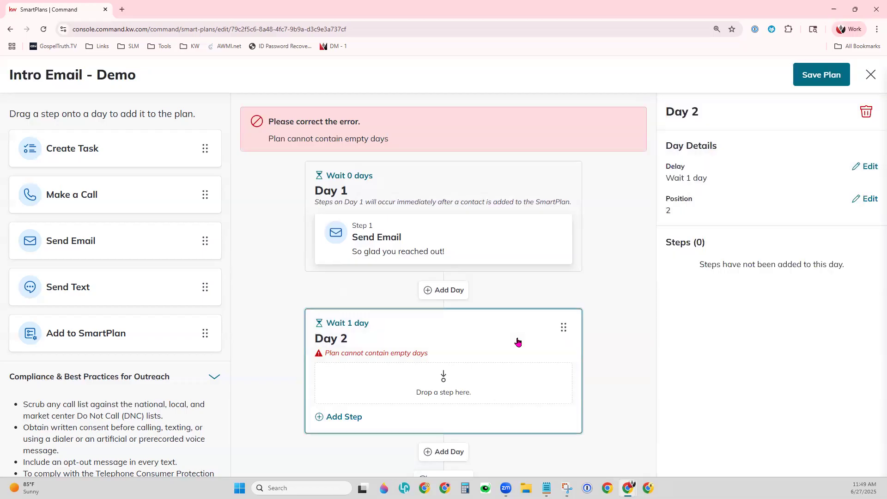
left_click(866, 113)
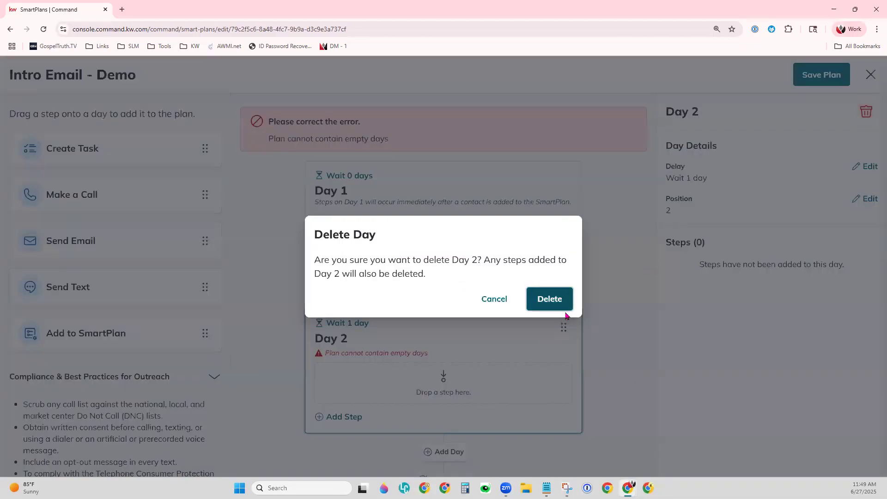
left_click(557, 299)
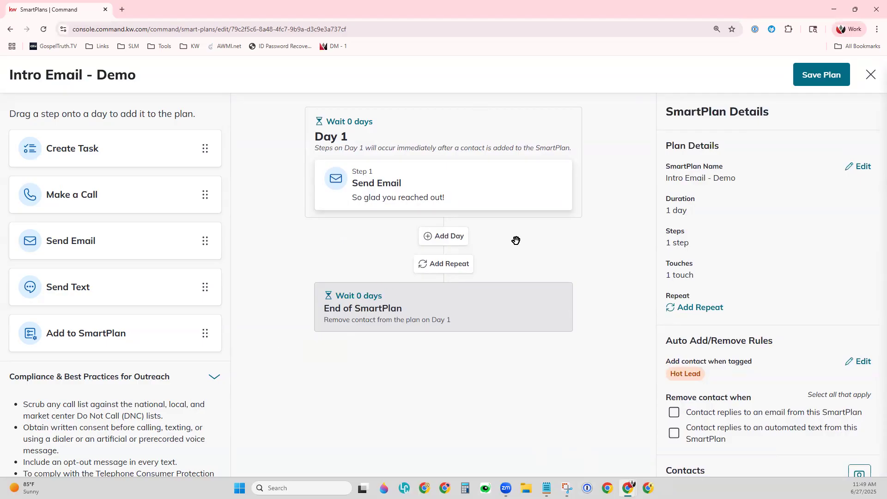
Step: Add a Make a Call step to Day 1 named 'Call {contact.first.name}'
left_click_drag(92, 158, 114, 168)
left_click_drag(111, 196, 411, 233)
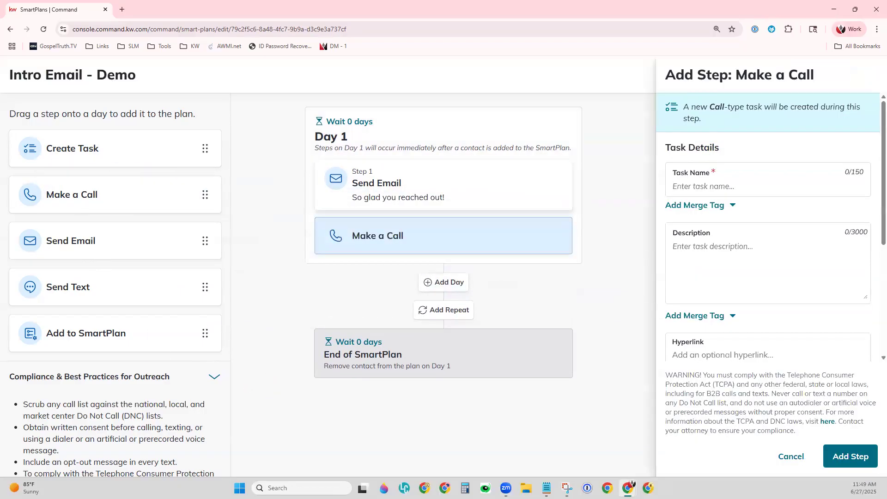
left_click(719, 194)
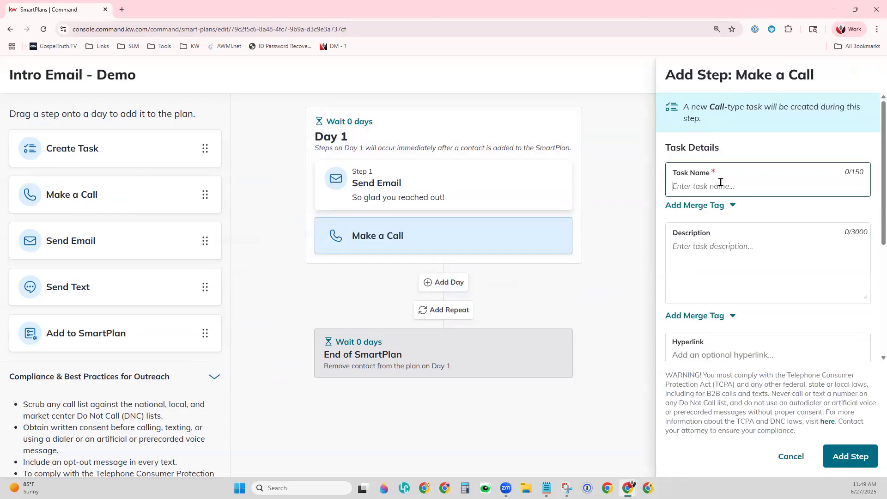
type("Call")
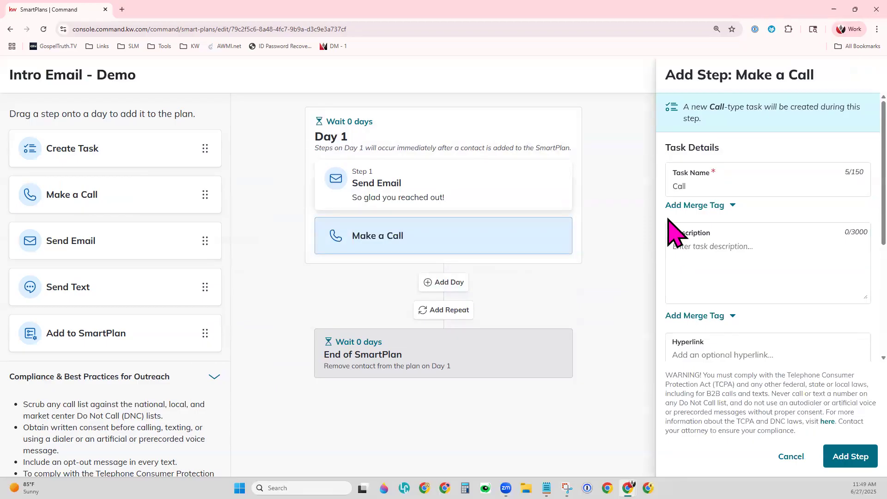
left_click(696, 204)
left_click(737, 229)
left_click(722, 206)
Step: Set the call task's description to {contact.phone} and add it as Step 2
left_click(807, 253)
left_click(706, 316)
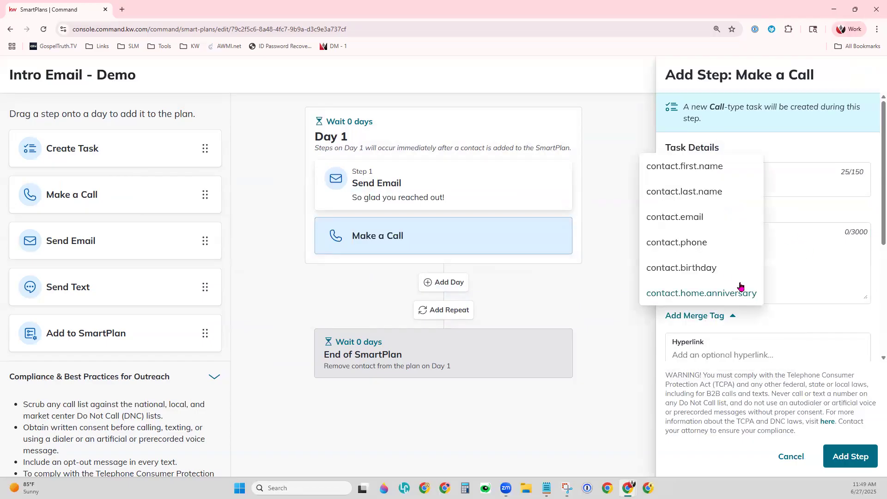
left_click(709, 242)
scroll(759, 341, "down", 4)
scroll(753, 325, "down", 1)
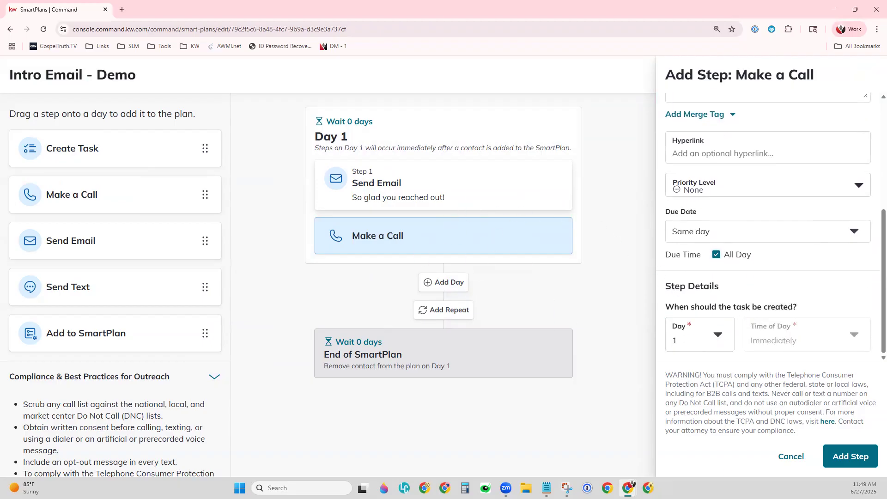
left_click(827, 452)
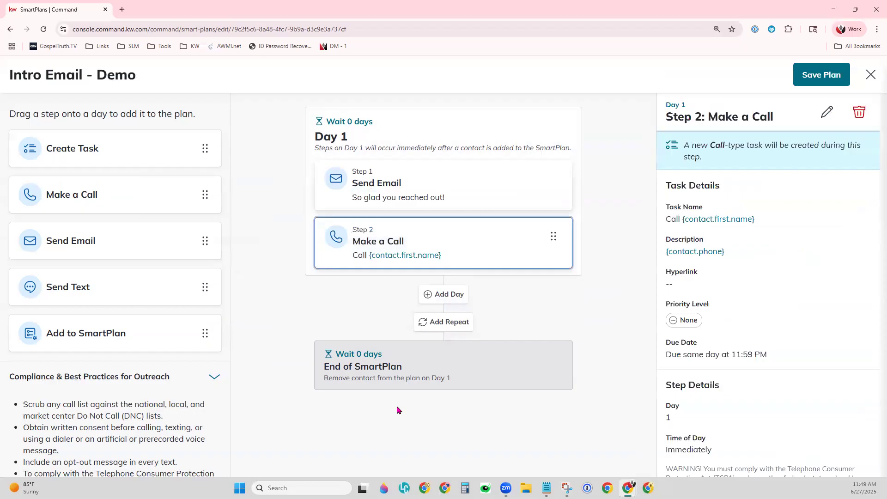
left_click(414, 426)
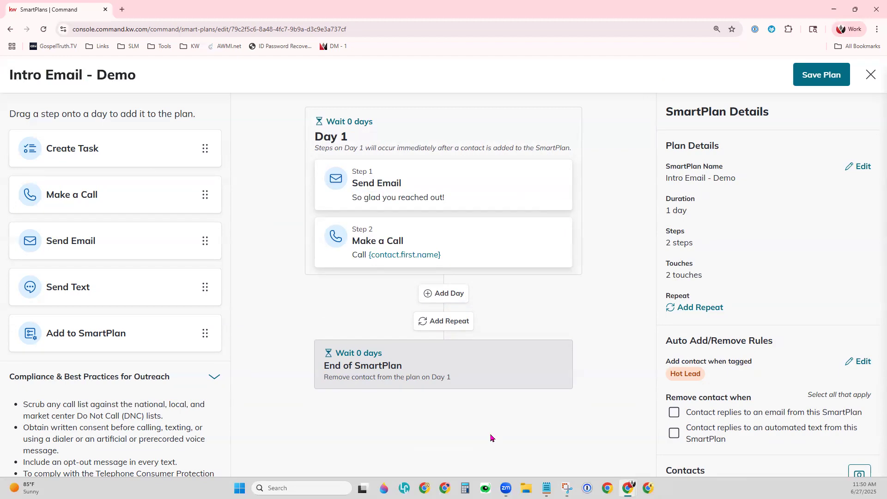
Step: Save the plan and return to My SmartPlans, where it shows 1 day and 2 touches
left_click(825, 77)
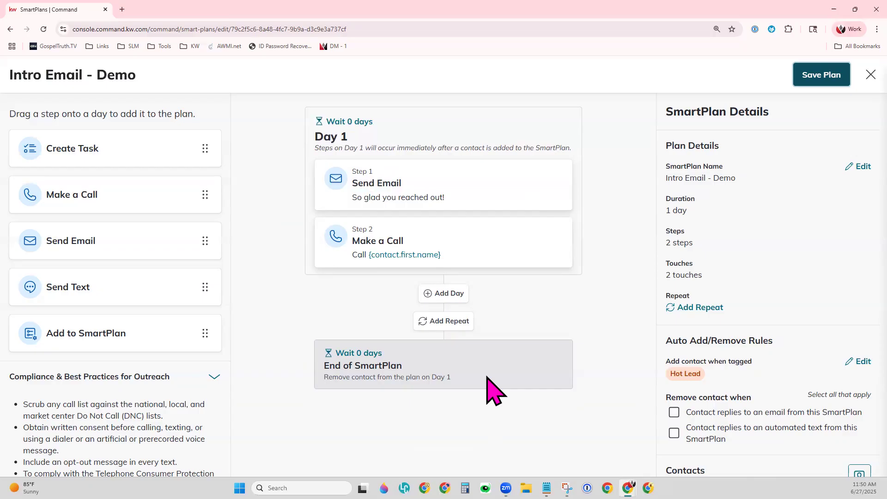
left_click(829, 75)
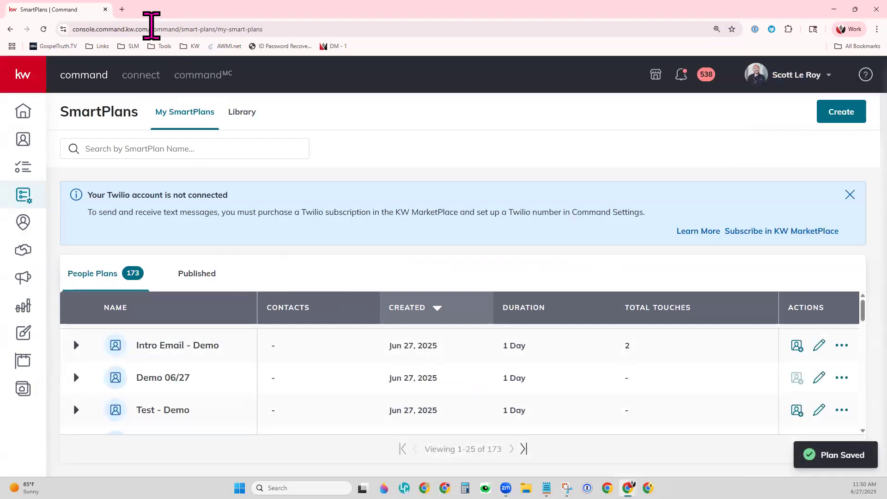
Step: Open the agent's Keller Williams website in a new Chrome tab
left_click(122, 9)
type("csco")
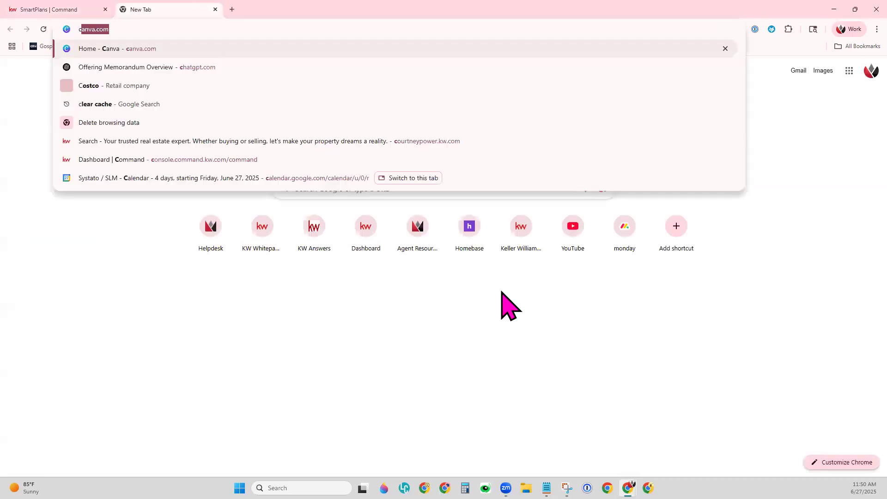
key("BackSpace")
key("BackSpace")
key("BackSpace")
key("BackSpace")
type("sco")
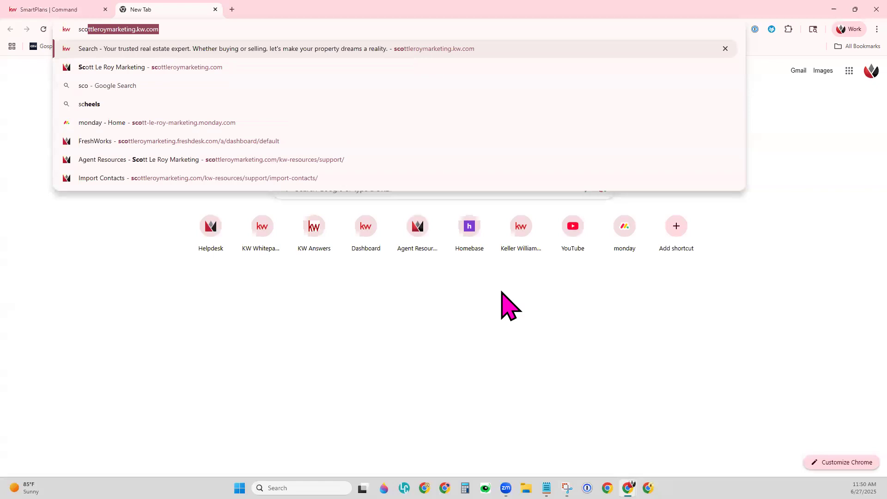
key("Return")
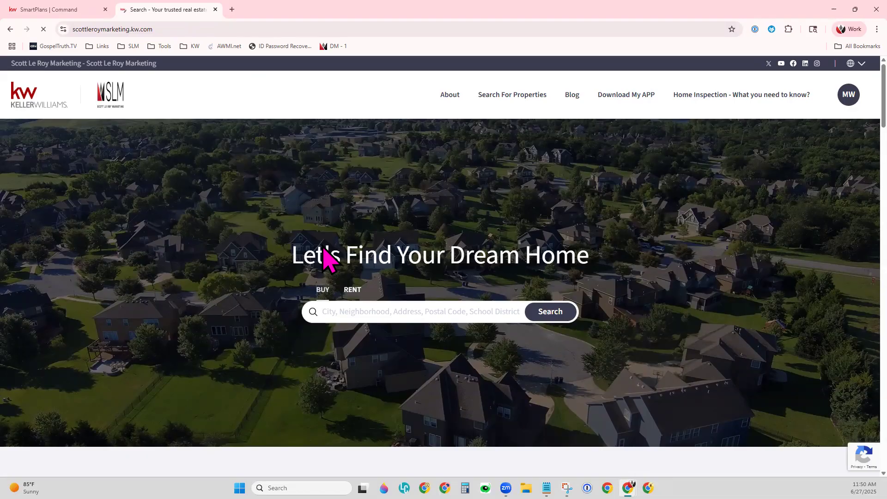
Step: Fill the contact form with the test lead's first and last name, e-mail and phone number
scroll(507, 382, "down", 20)
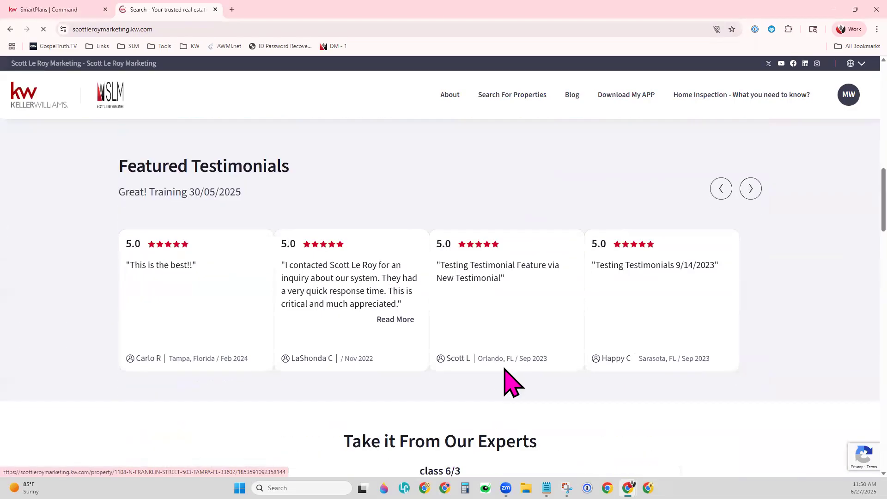
scroll(508, 378, "down", 10)
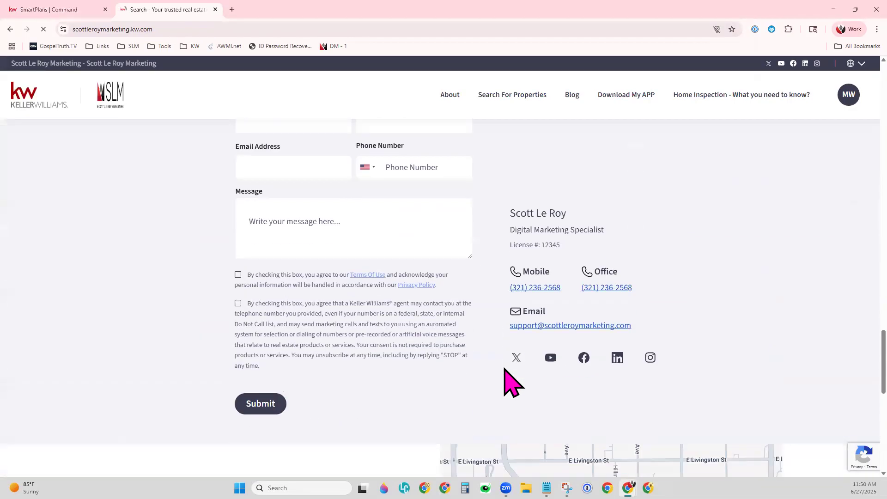
scroll(510, 381, "up", 2)
left_click(313, 210)
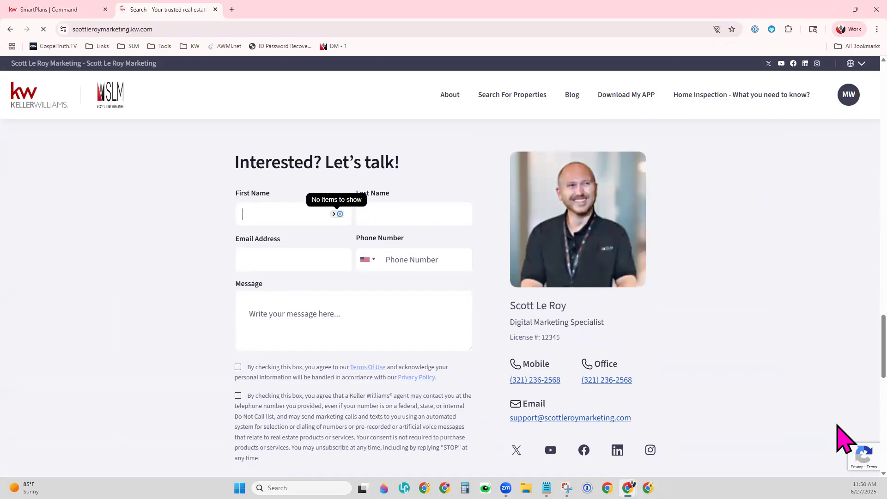
type("Sample")
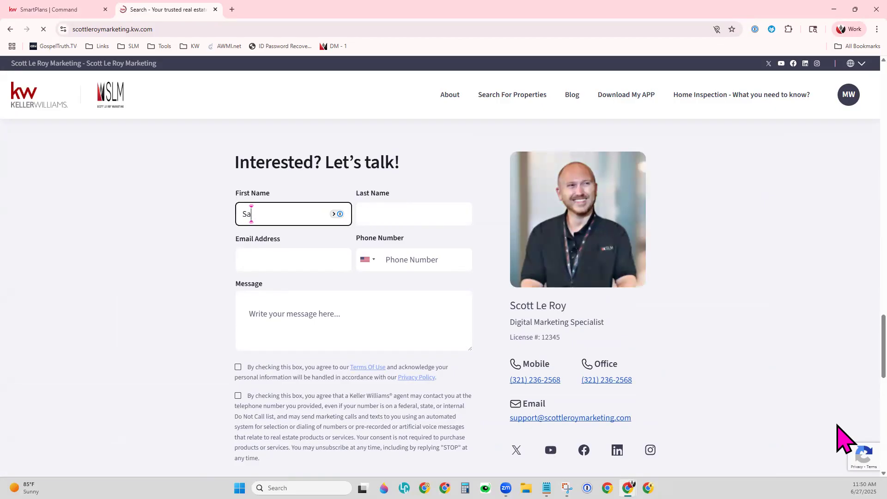
key("Tab")
type("Contact")
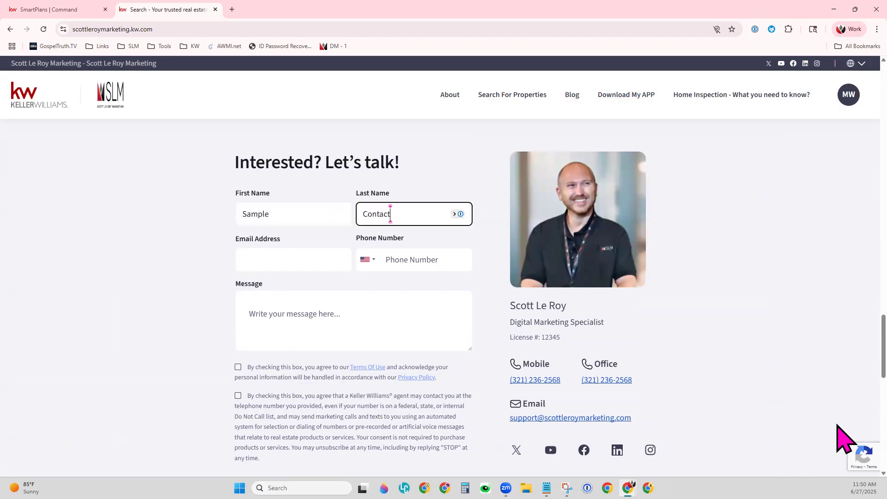
key("Tab")
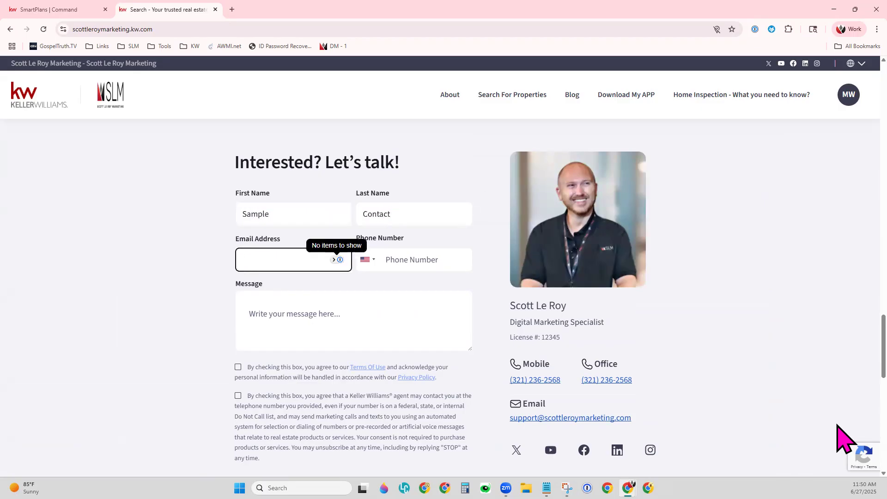
type("fake")
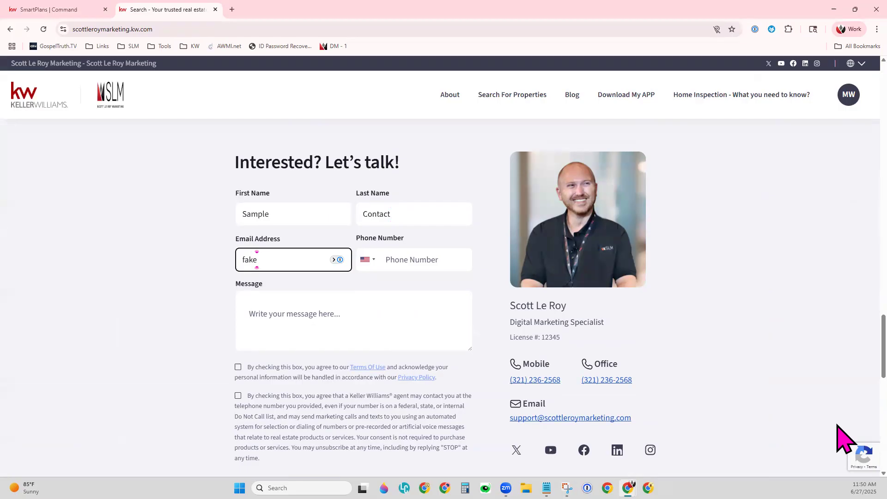
type("email@noemail.com")
key("Tab")
key("Tab")
type("1234567898")
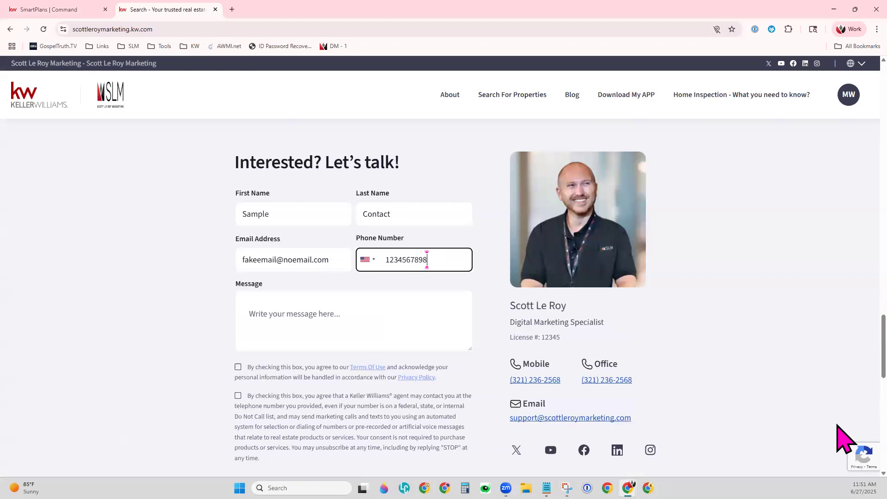
key("Tab")
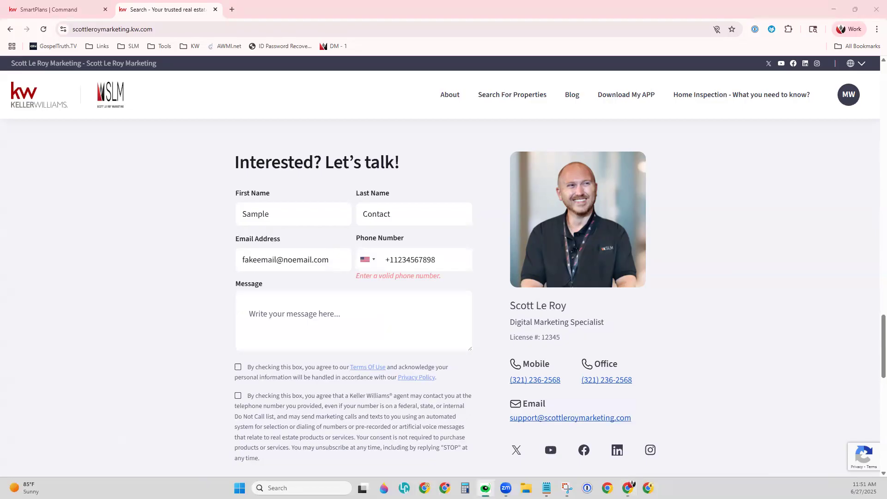
Step: Correct the invalid phone number and enter the message 'Class Demo'
triple_click(388, 266)
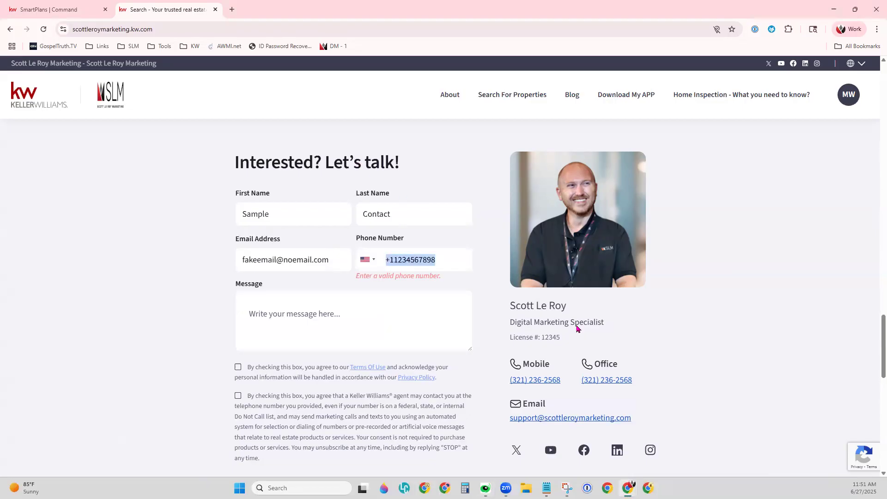
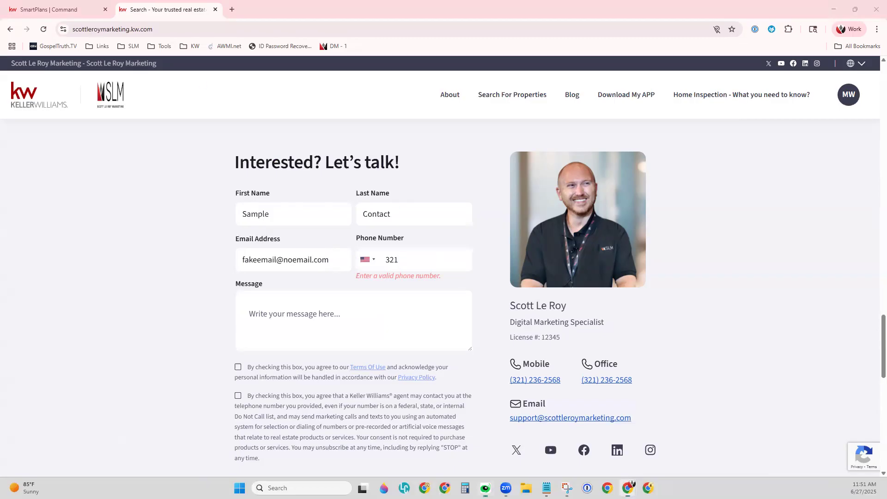
left_click(430, 264)
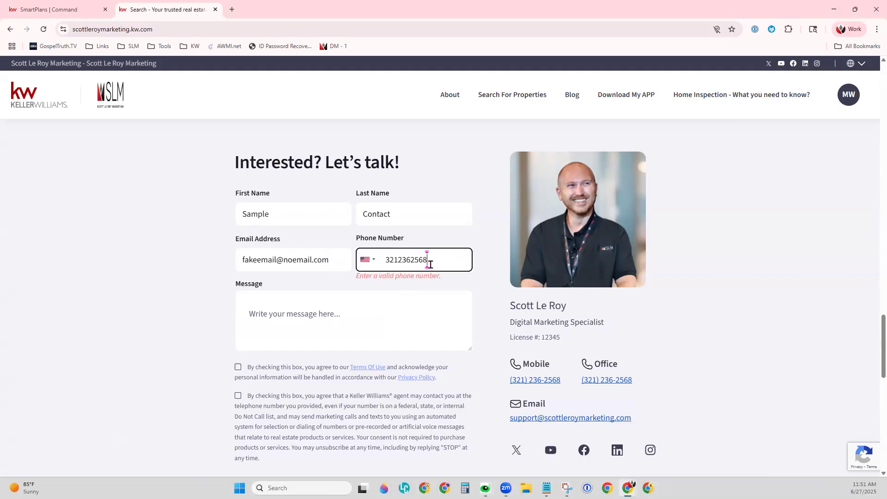
key("Tab")
left_click(399, 307)
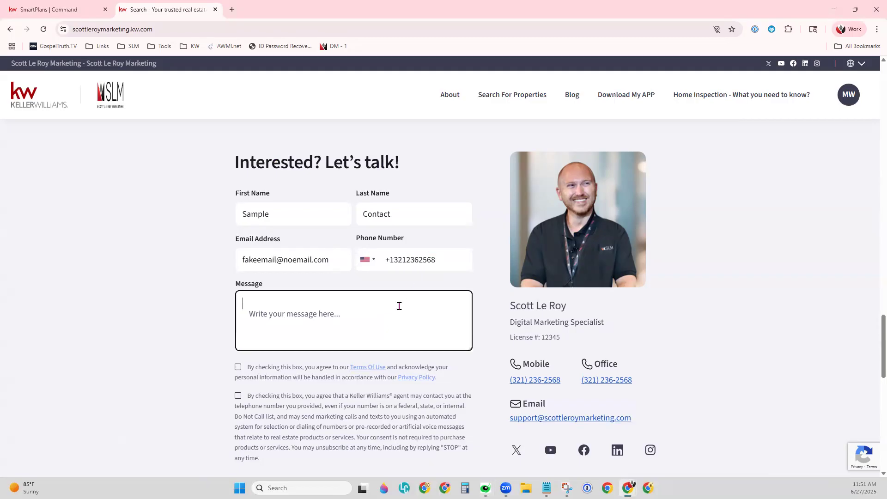
type("Class Demo")
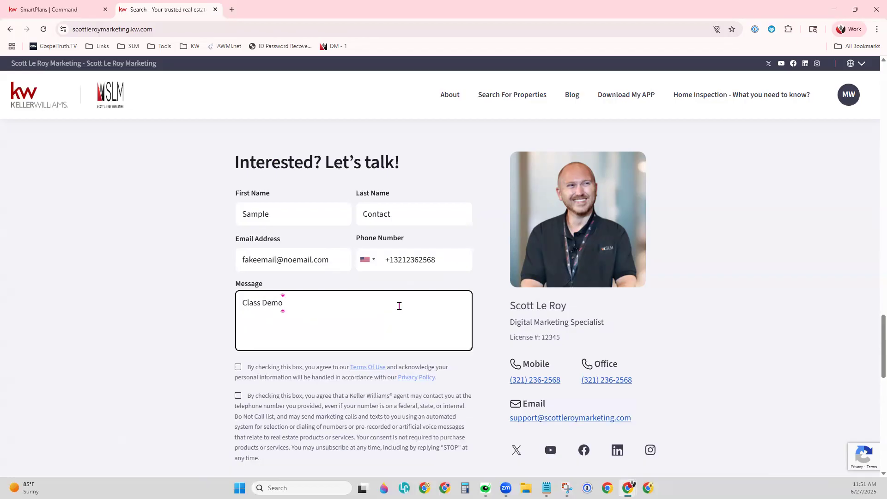
Step: Accept the terms and call/text consent, submit the form, and dismiss the confirmation
left_click(237, 367)
left_click(238, 396)
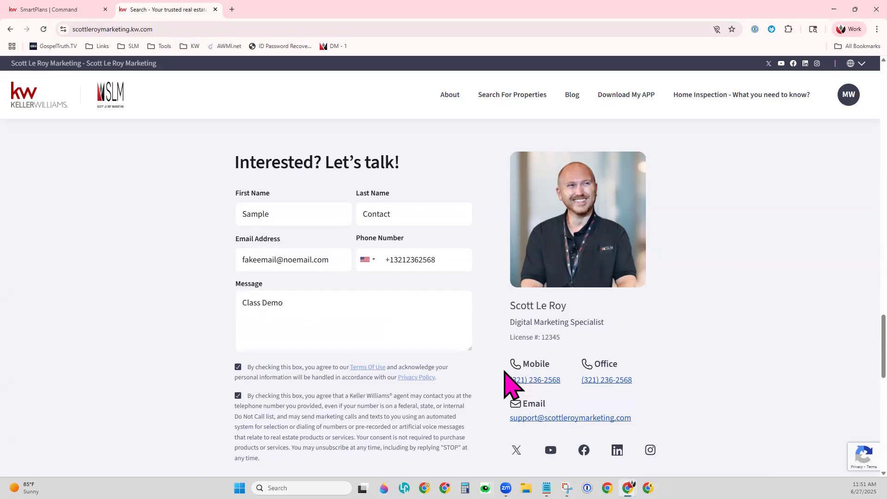
scroll(494, 382, "down", 2)
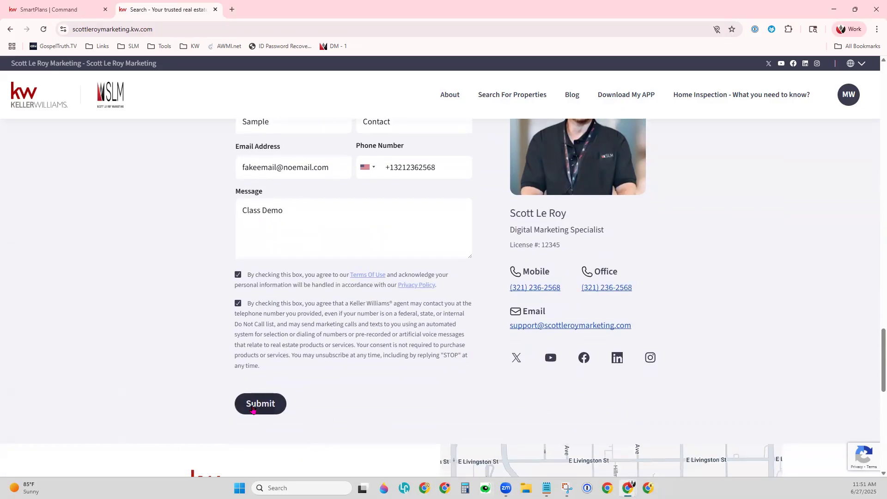
left_click(252, 410)
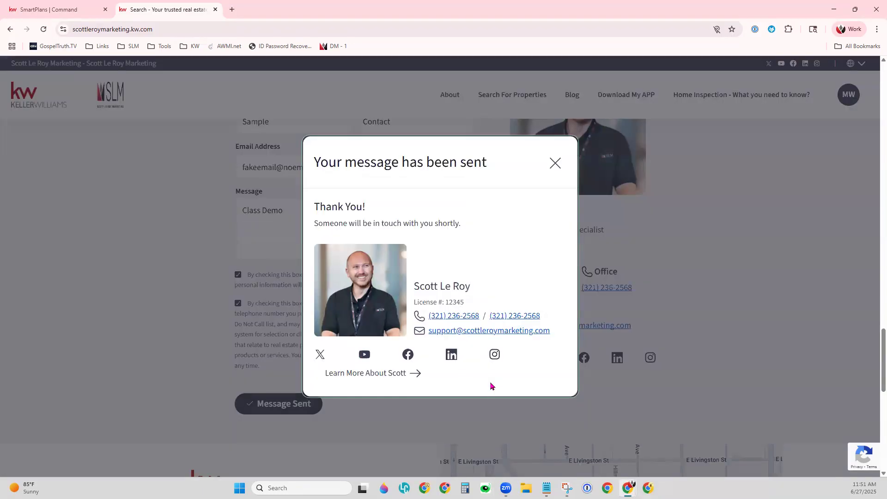
left_click(555, 163)
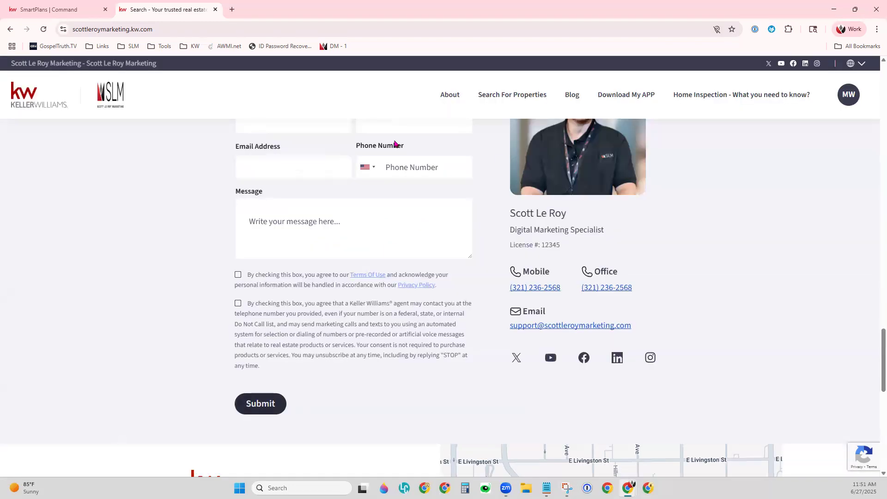
Step: Return to the Command home dashboard, check notifications, and reload the page
left_click(32, 10)
left_click(25, 111)
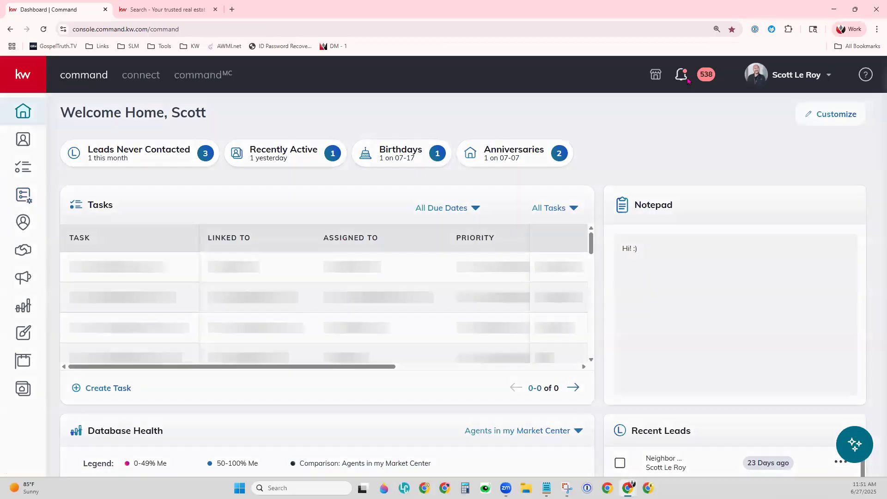
left_click(686, 78)
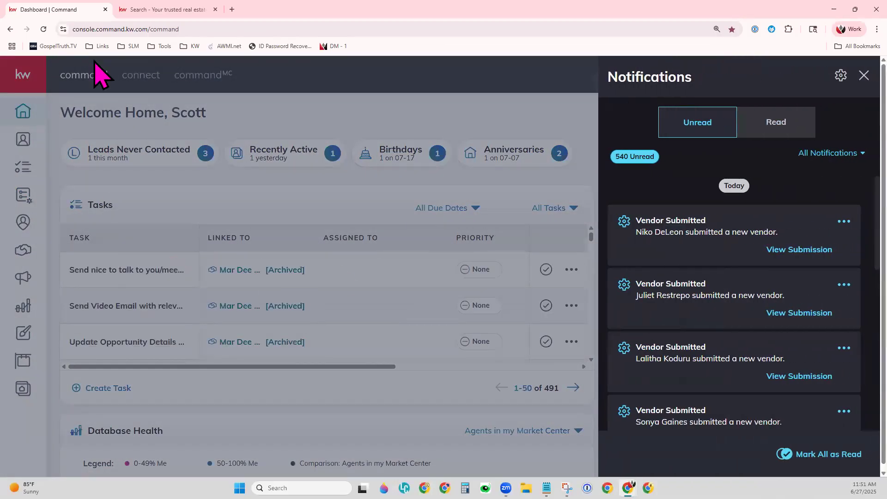
left_click(155, 121)
left_click(41, 30)
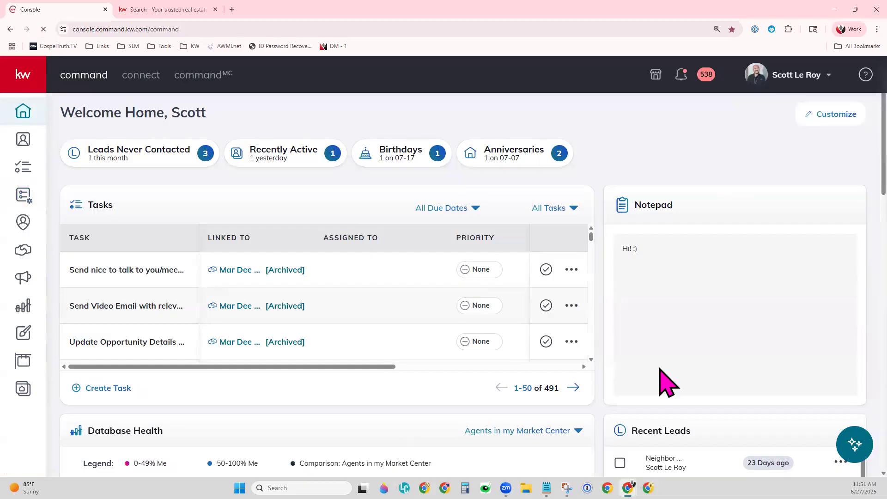
Step: Review read and unread notifications, reload the dashboard, and go to Contacts
left_click(684, 75)
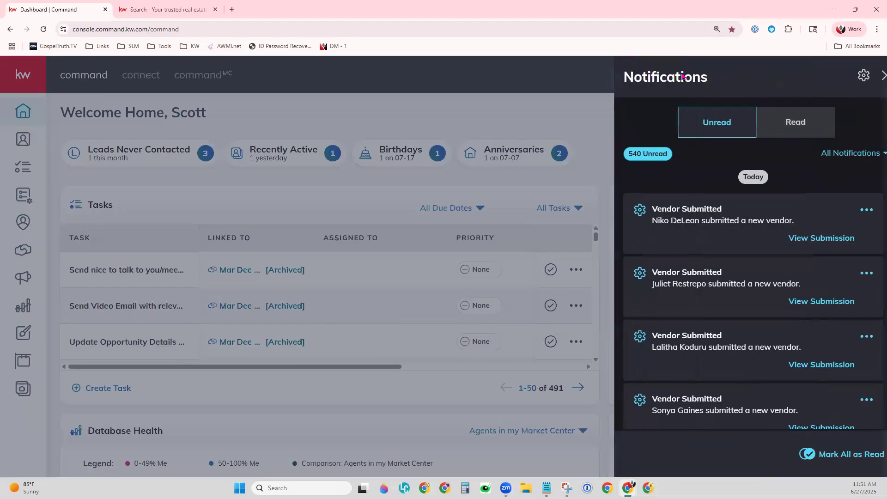
left_click(770, 124)
left_click(723, 122)
left_click(756, 119)
left_click(721, 123)
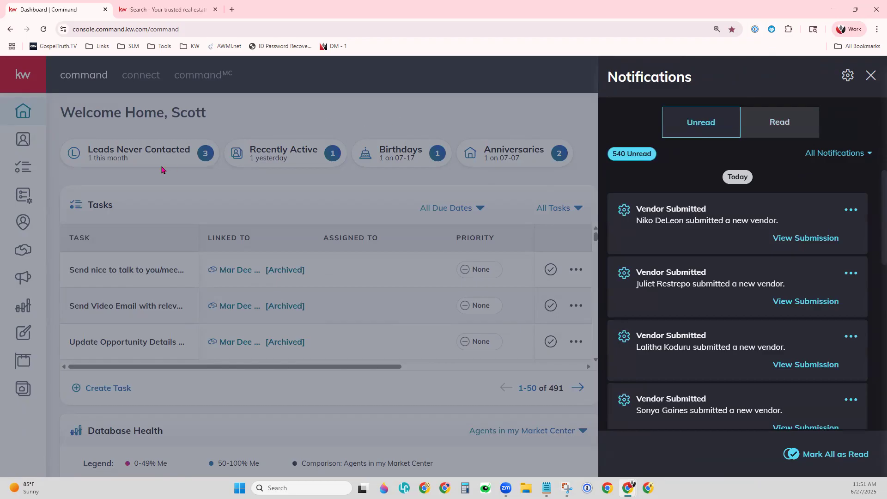
left_click(43, 29)
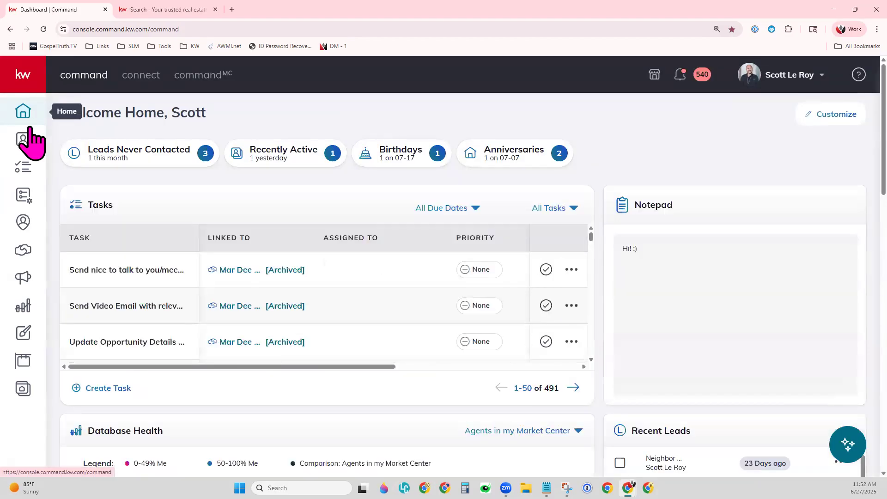
left_click(27, 144)
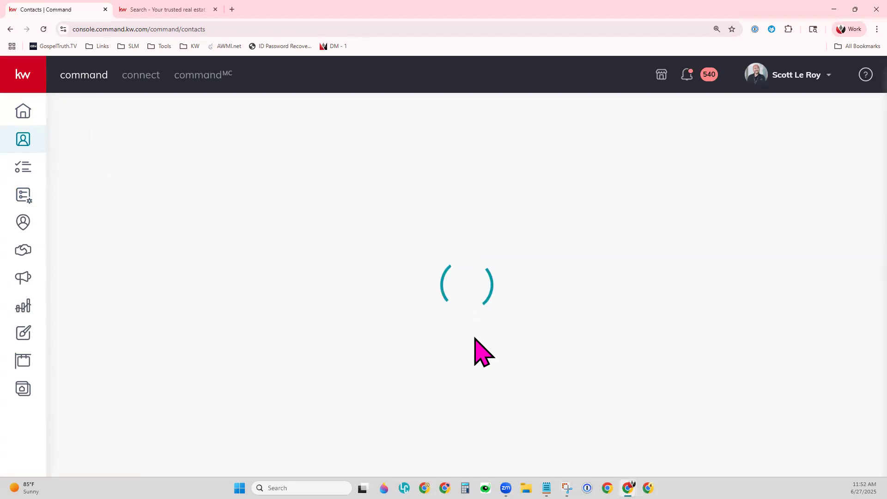
Step: Clear the ClassDemo and Birthday SmartPlan tag filters so all contacts are listed
left_click(211, 12)
left_click(215, 10)
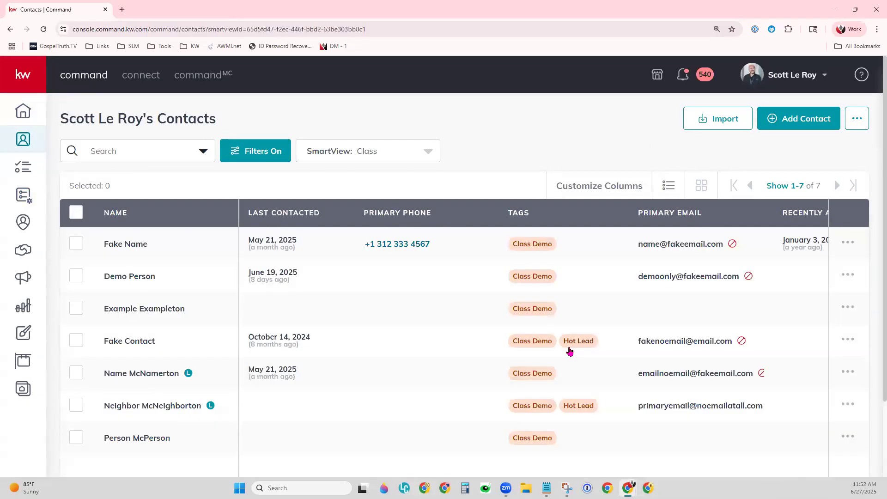
left_click(243, 153)
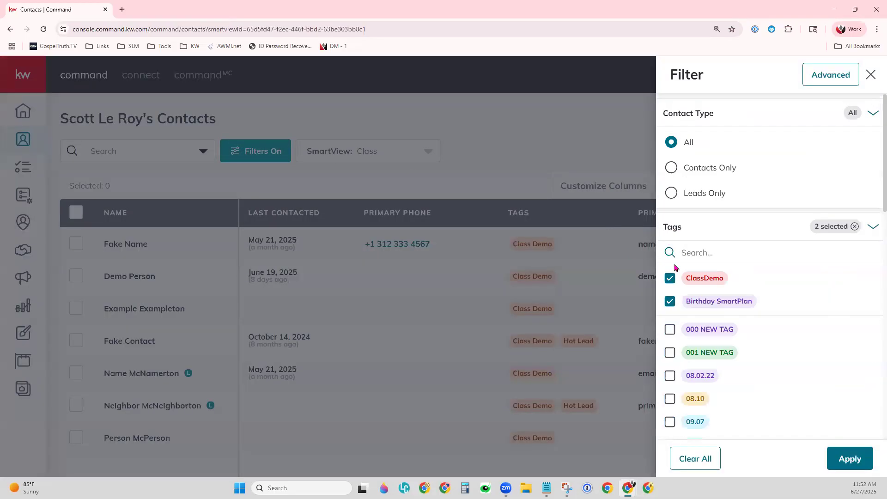
left_click(670, 279)
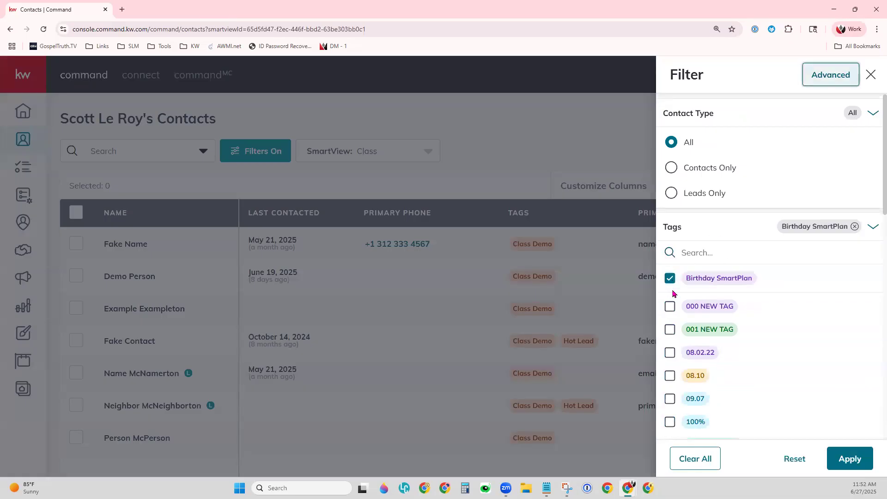
left_click(669, 279)
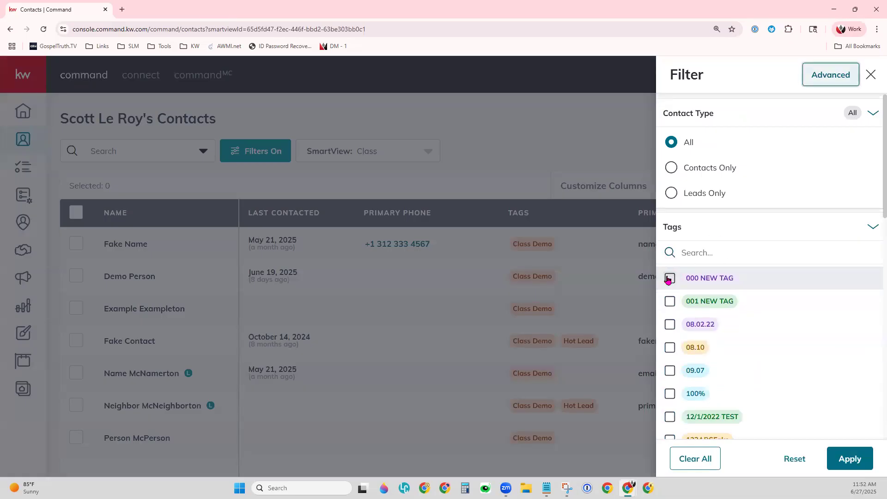
left_click(857, 460)
Step: Search contacts for 'sample', sort by primary email, and check notifications for the new lead
left_click(152, 151)
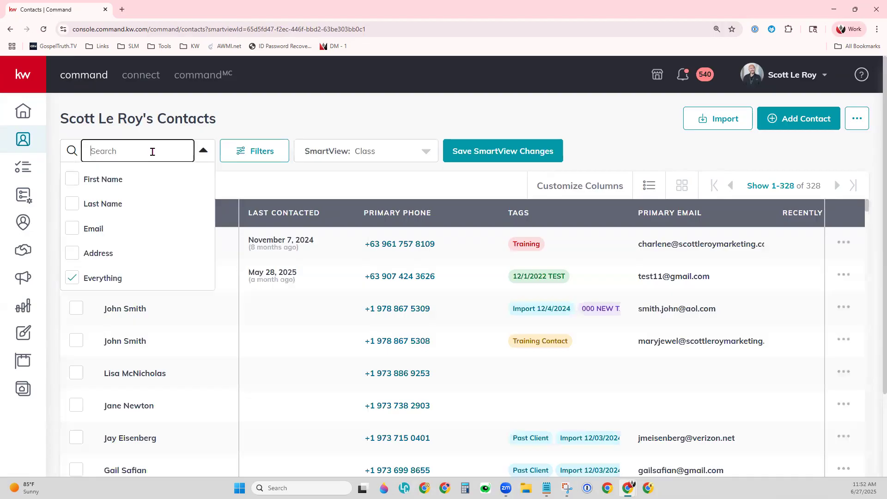
type("sample")
left_click(404, 111)
left_click(633, 213)
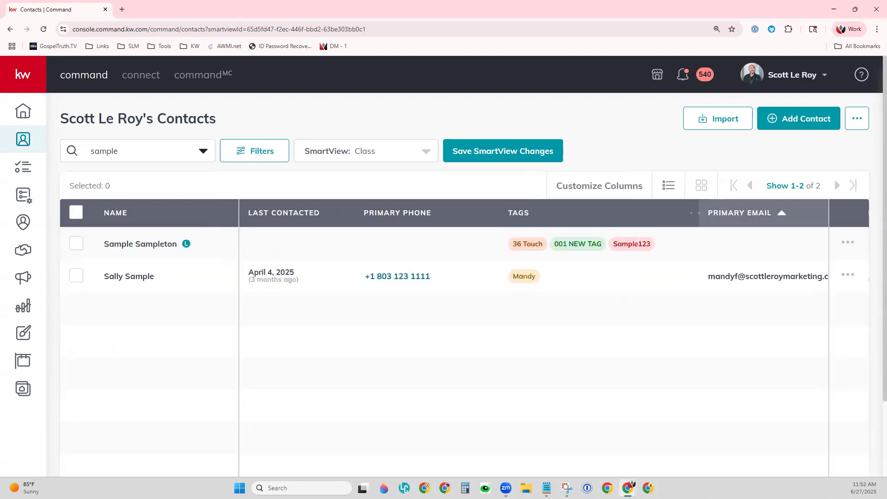
left_click(681, 73)
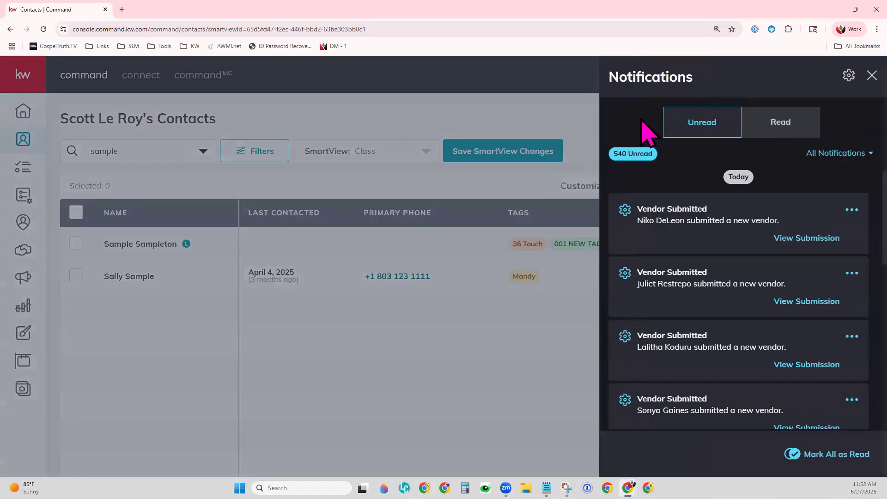
left_click(871, 75)
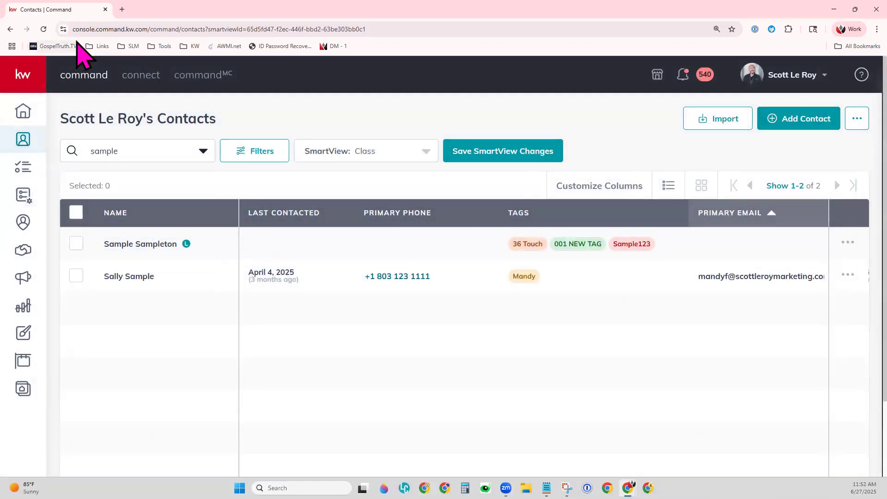
Step: Reload the Contacts page twice, checking notifications for the lead, restoring the seven-contact Class SmartView
left_click(43, 29)
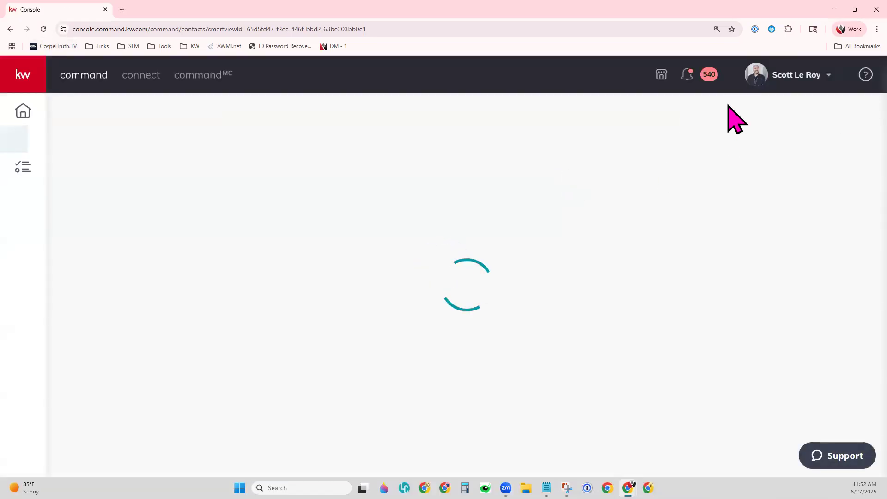
left_click(685, 78)
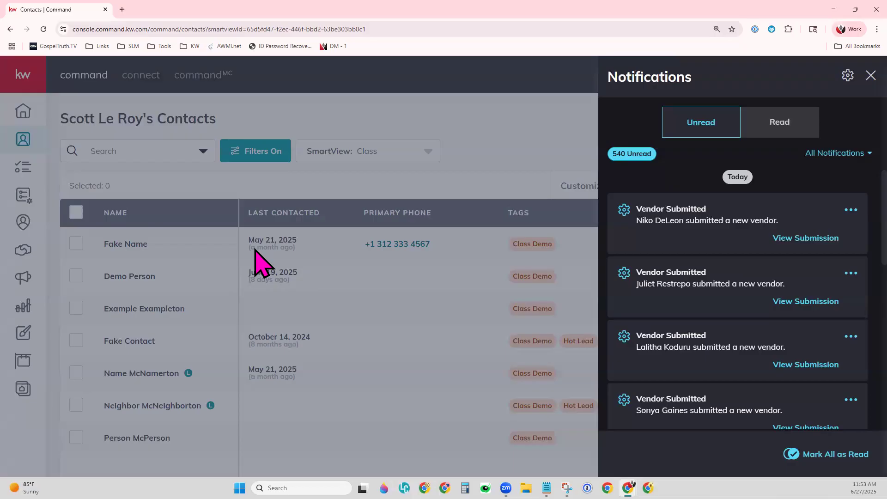
left_click(870, 75)
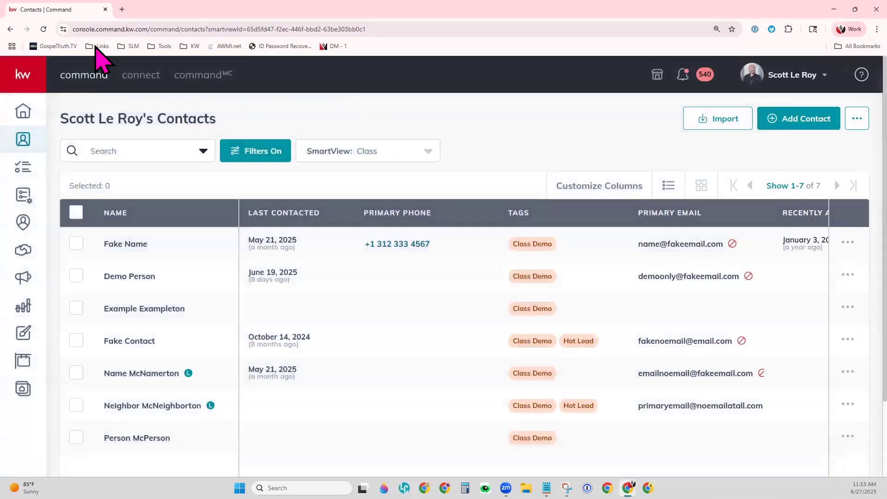
left_click(43, 29)
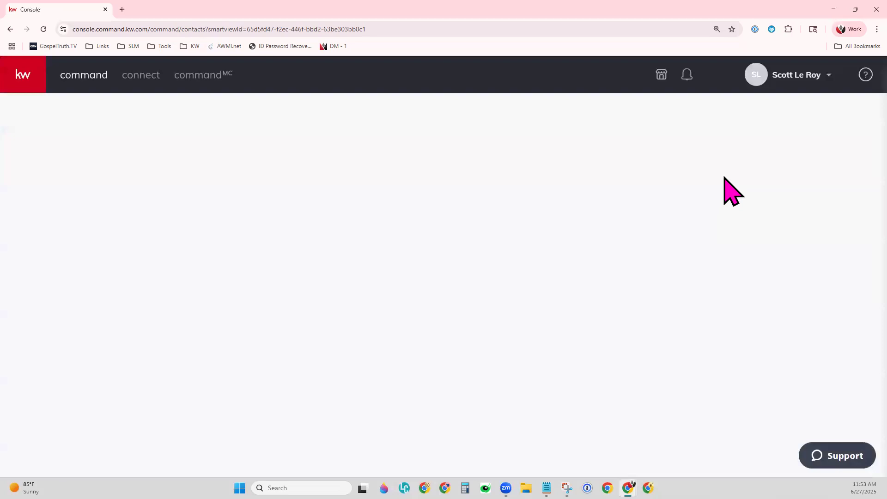
left_click(683, 74)
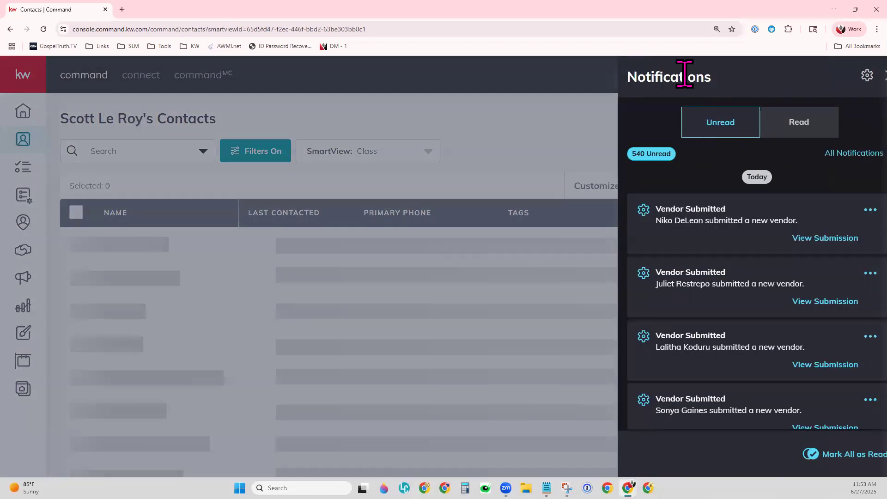
left_click(851, 75)
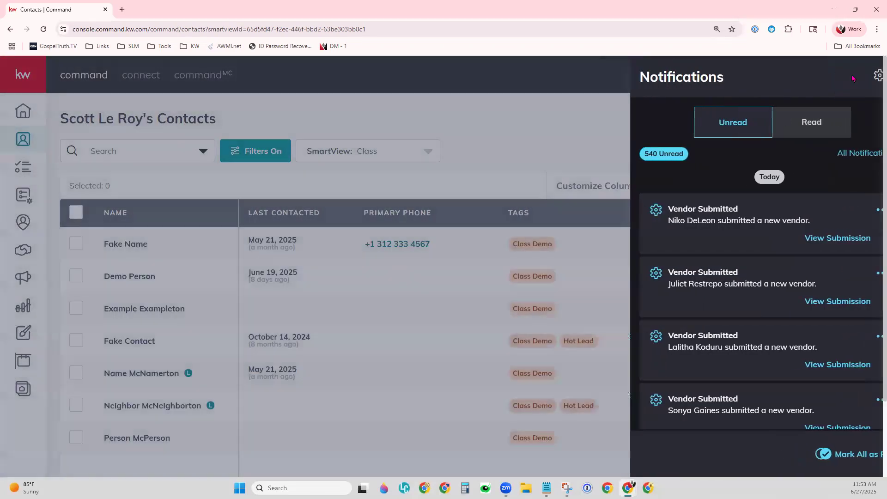